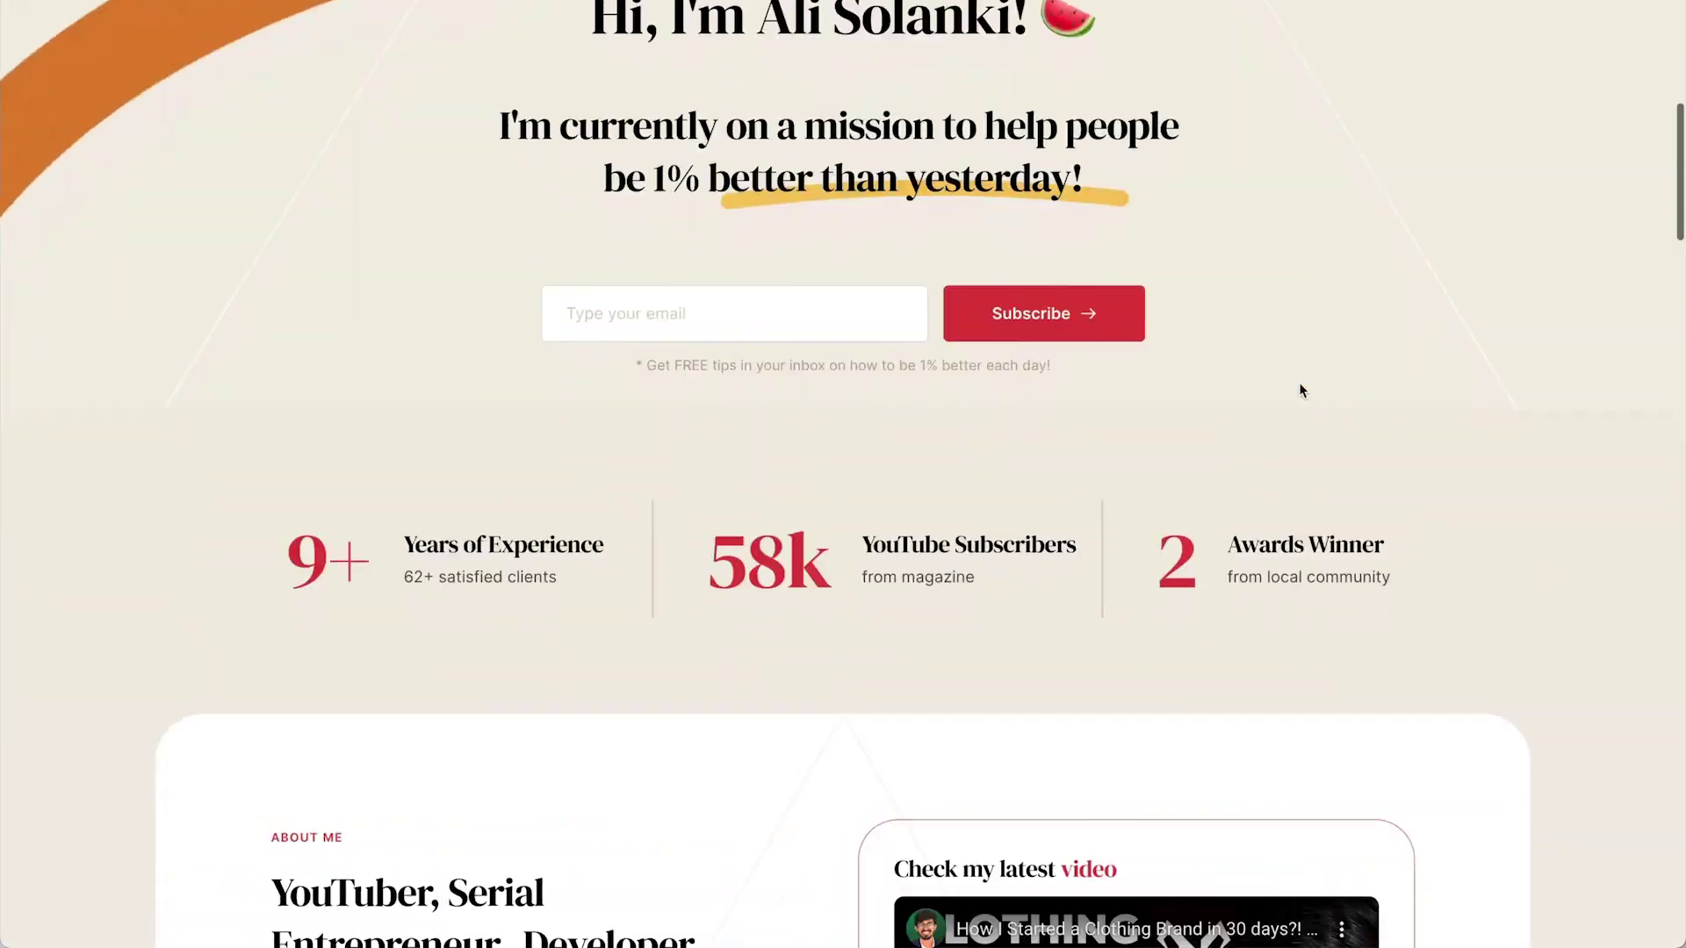
pyautogui.scroll(-20, 1474, 295)
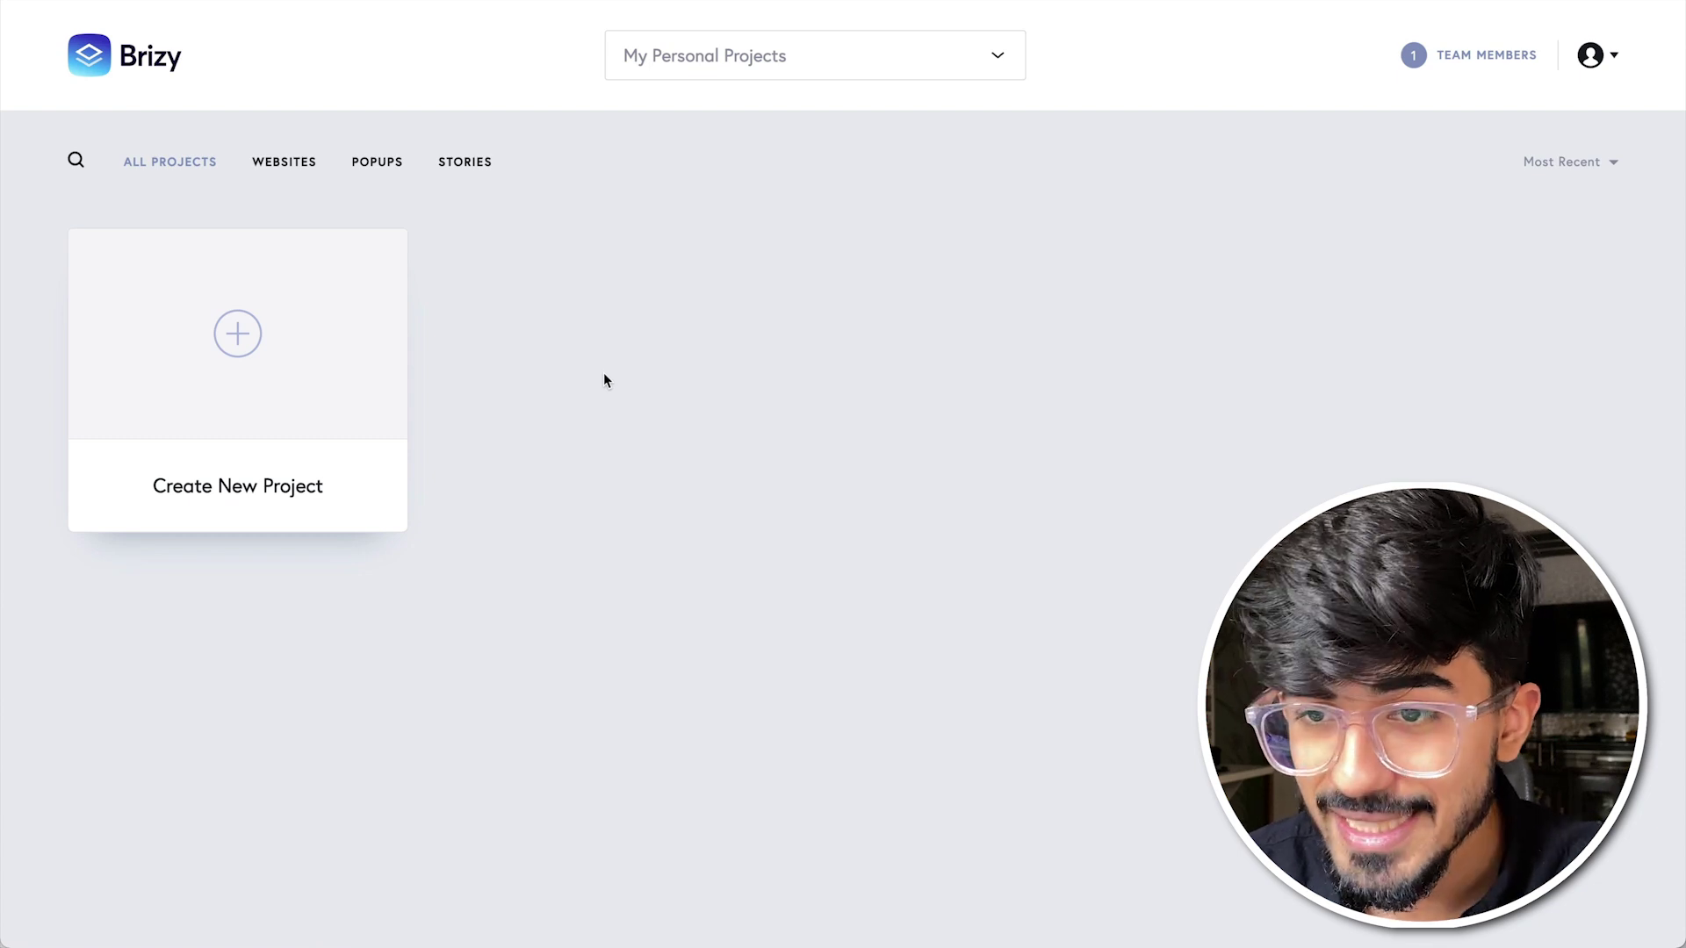
# Create a new Website & Landing Page project and browse the available website templates.
pyautogui.click(348, 348)
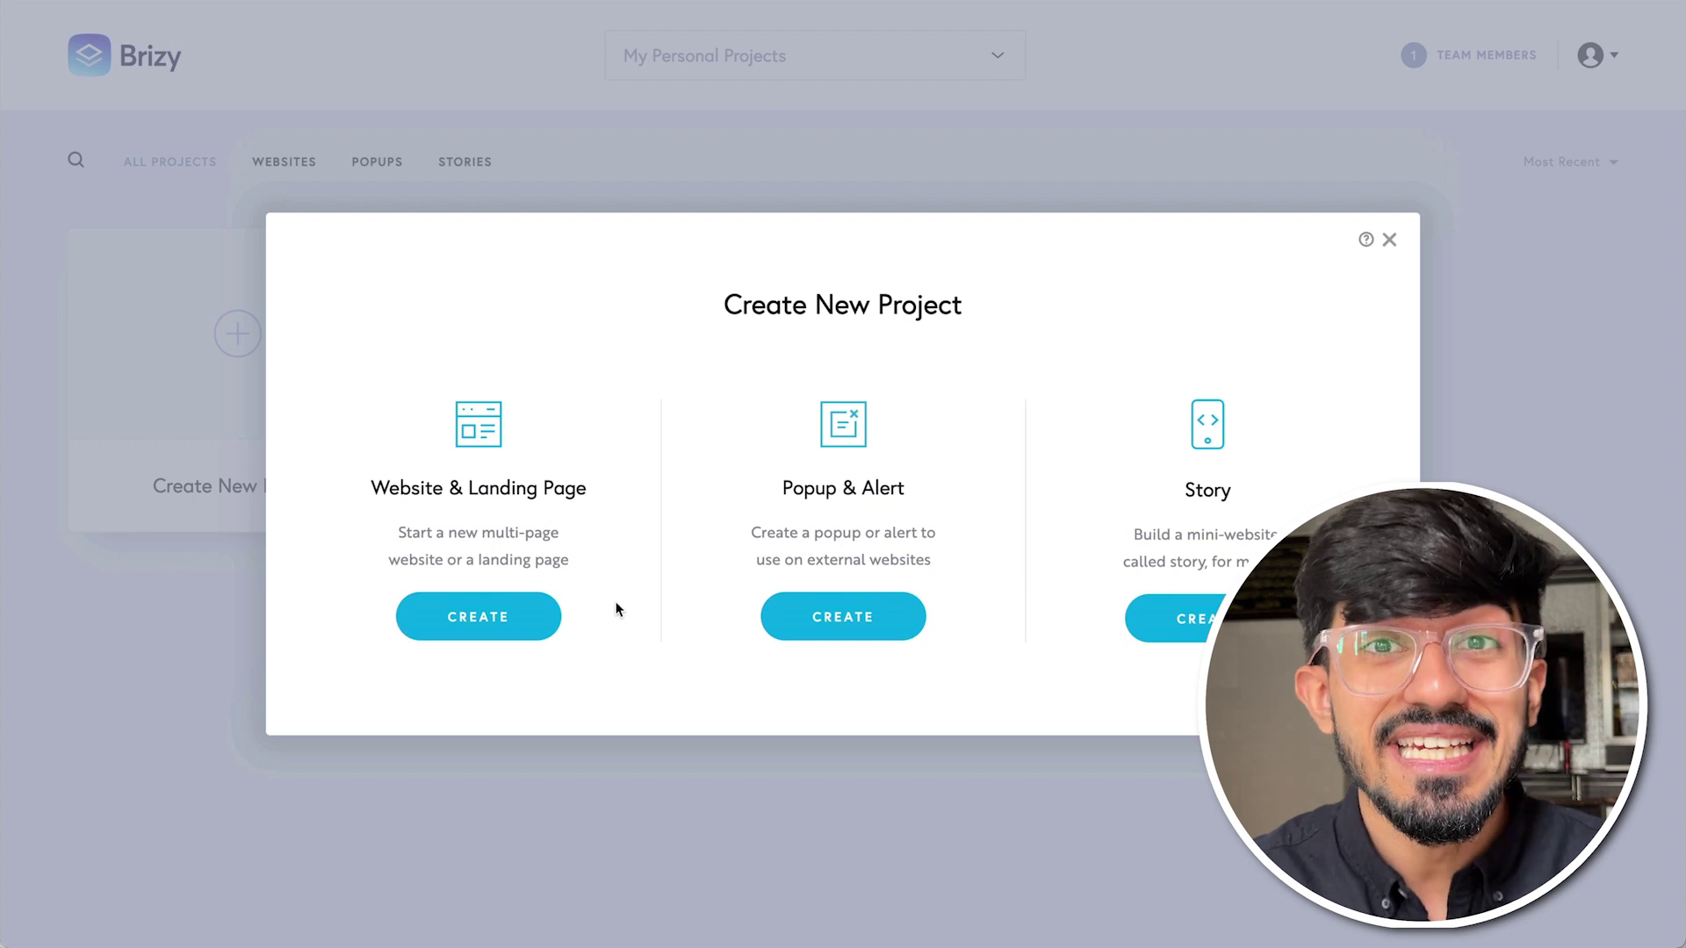
pyautogui.click(538, 615)
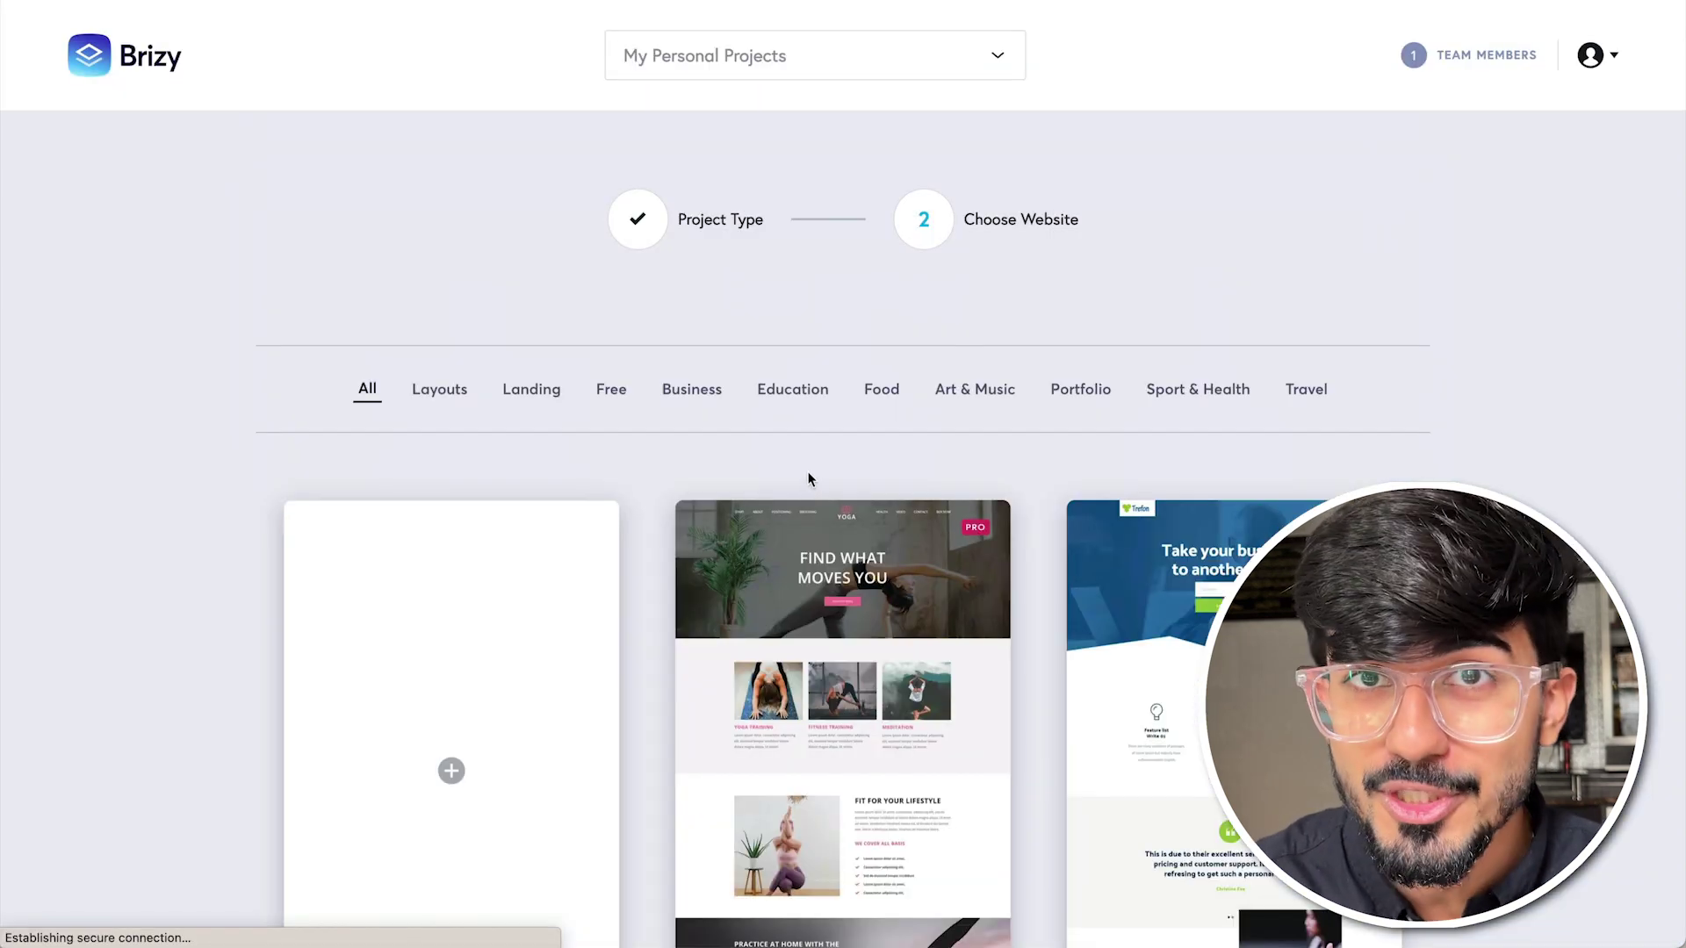
pyautogui.scroll(-2, 654, 474)
pyautogui.scroll(-10, 652, 476)
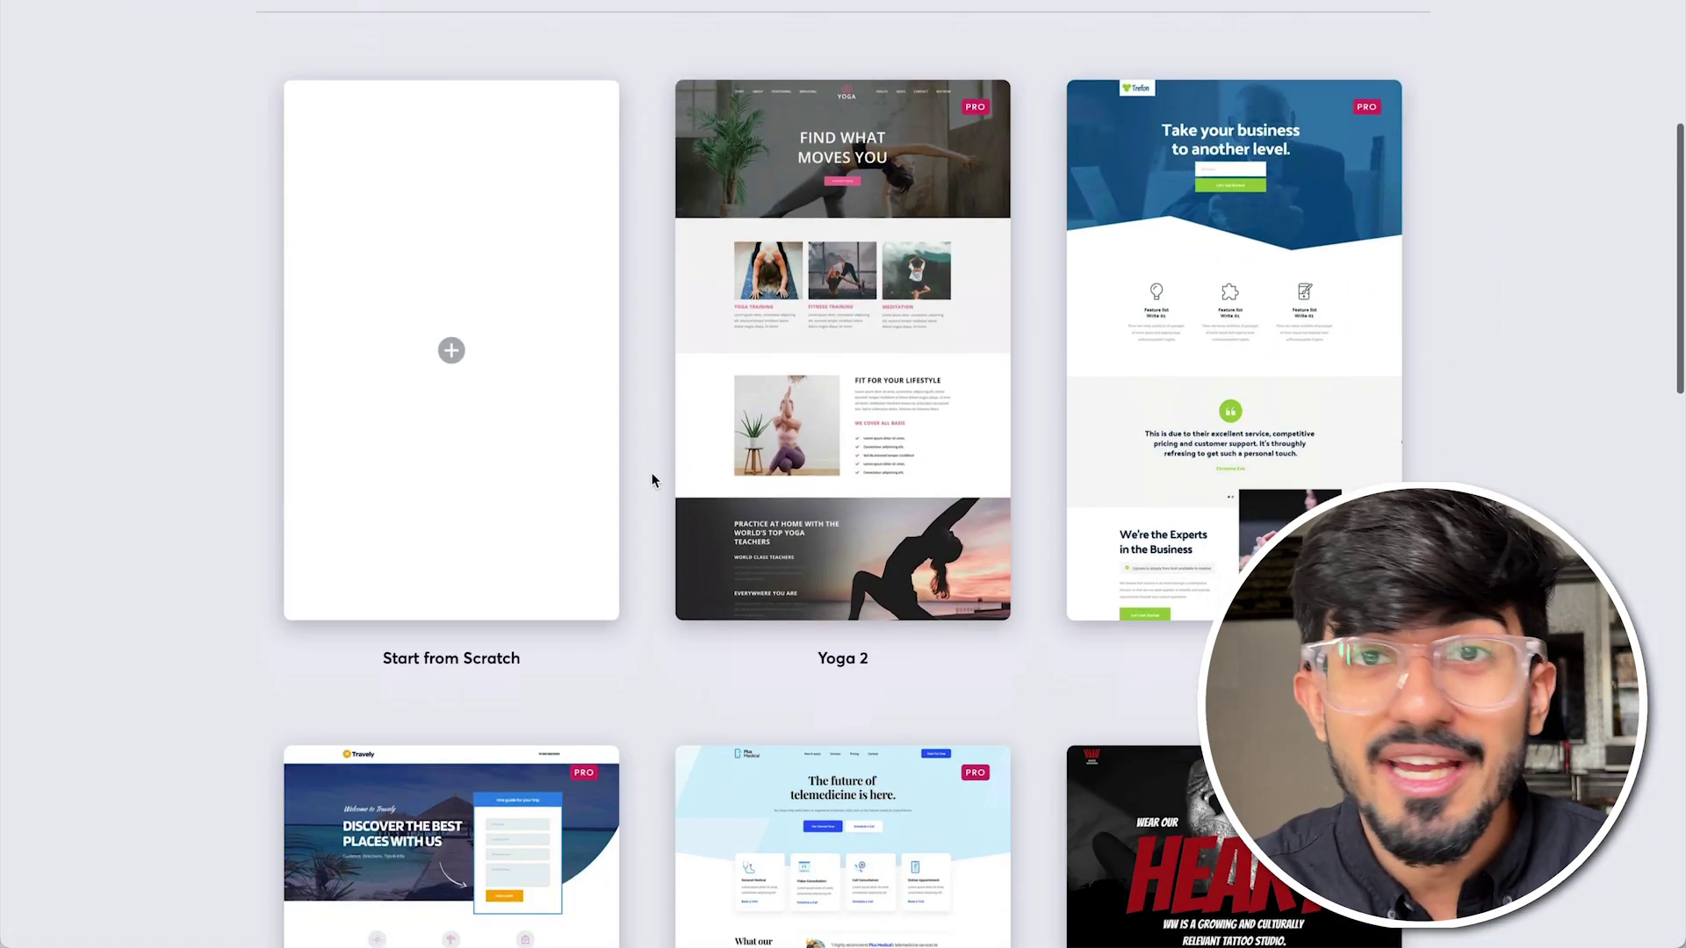
pyautogui.scroll(-12, 651, 472)
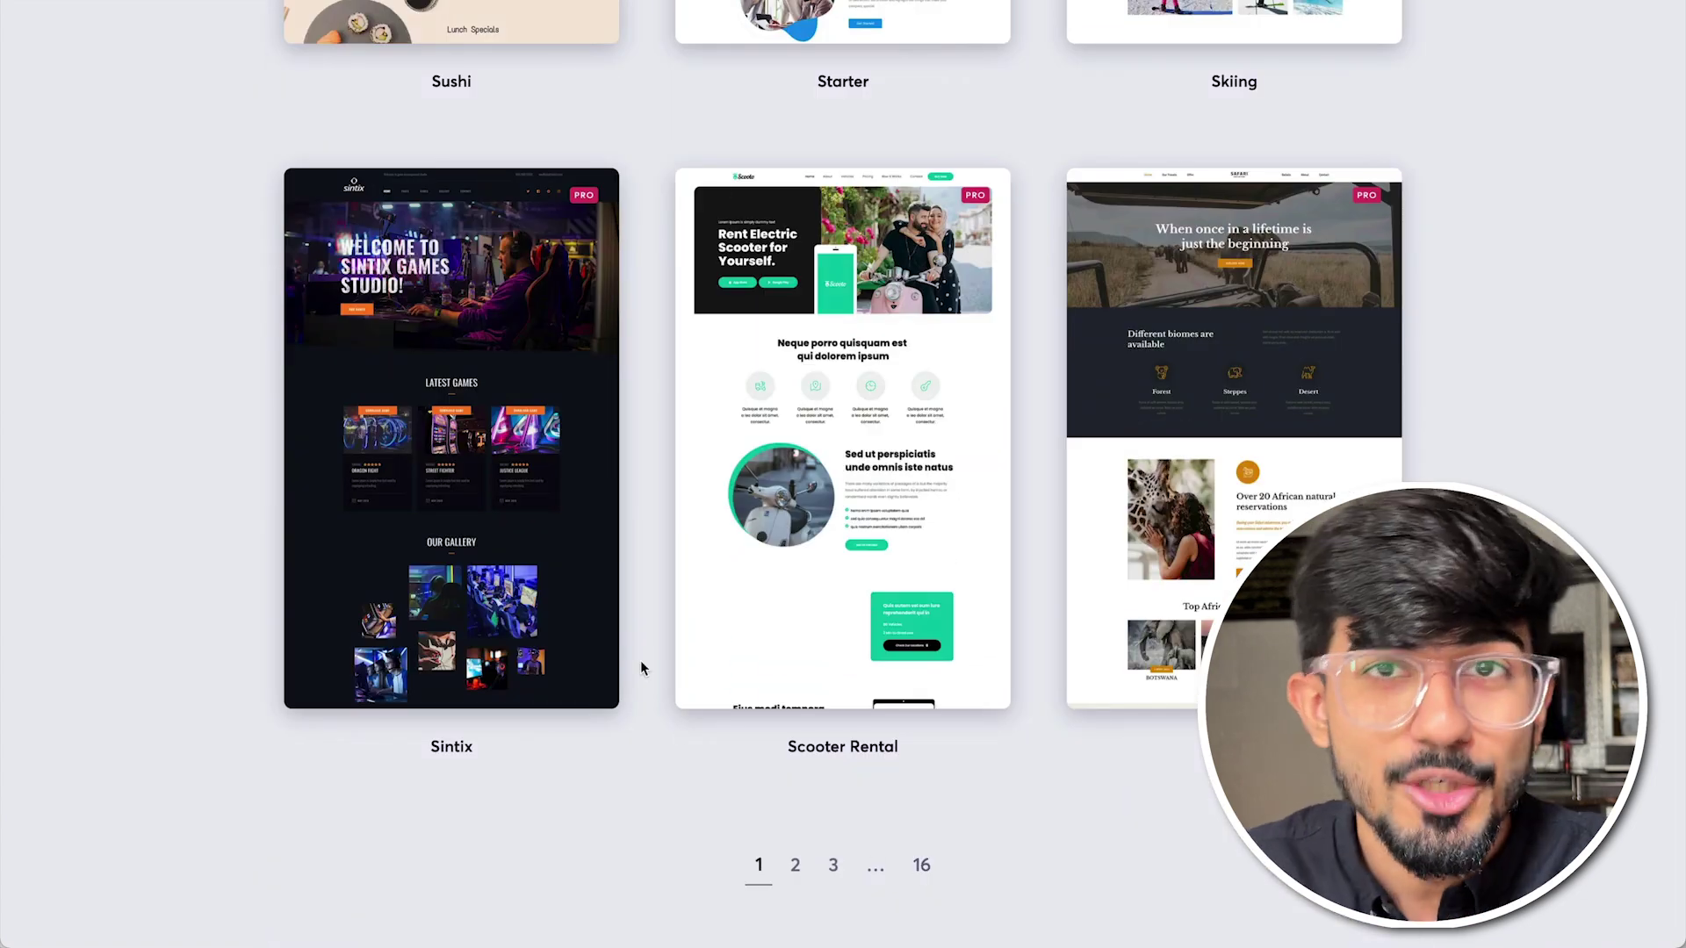
pyautogui.scroll(20, 641, 663)
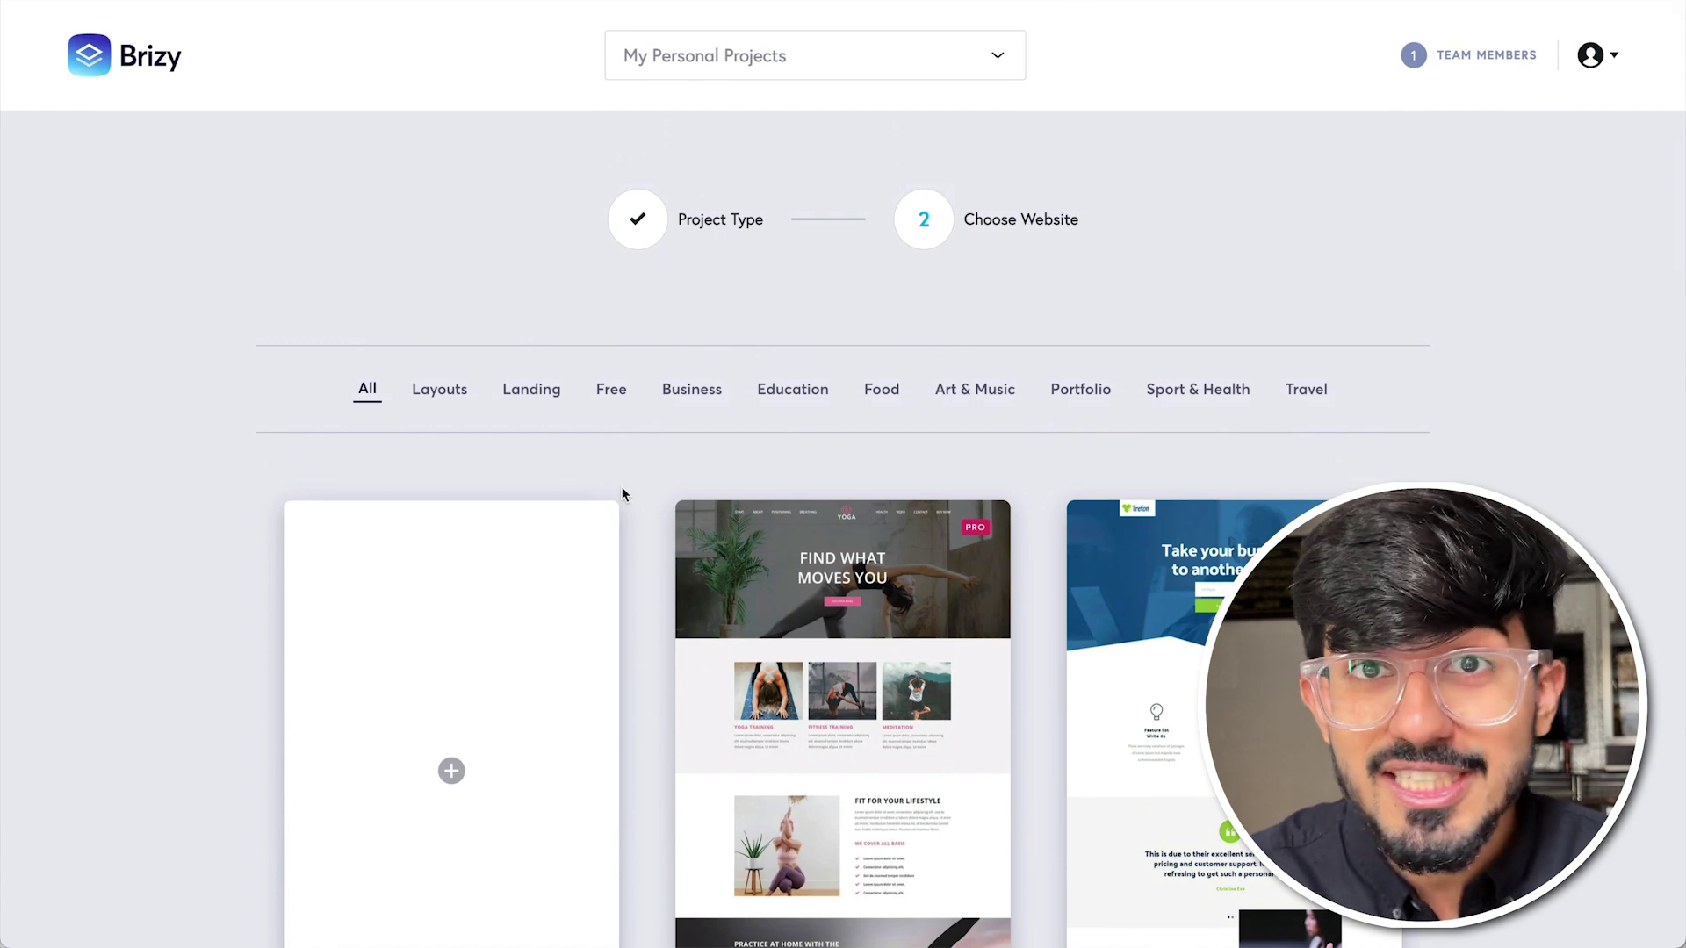
# Filter the templates to the Landing category and start with the Rana Foxa design.
pyautogui.click(562, 397)
pyautogui.scroll(-1, 641, 490)
pyautogui.scroll(-8, 641, 497)
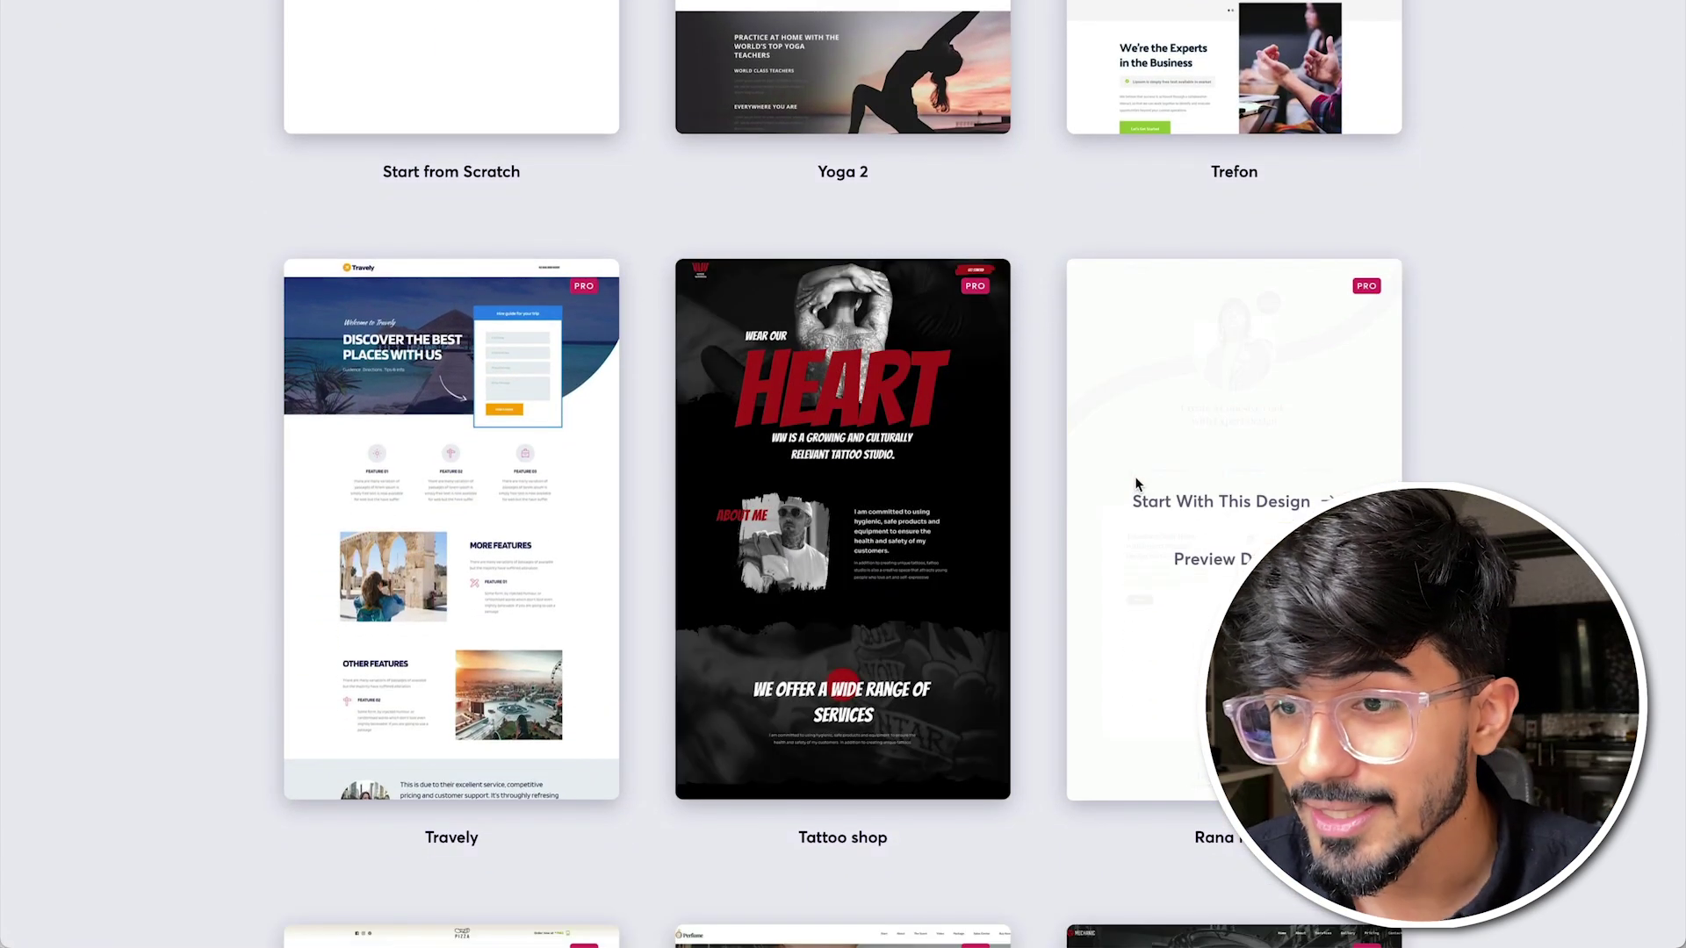
pyautogui.click(1268, 500)
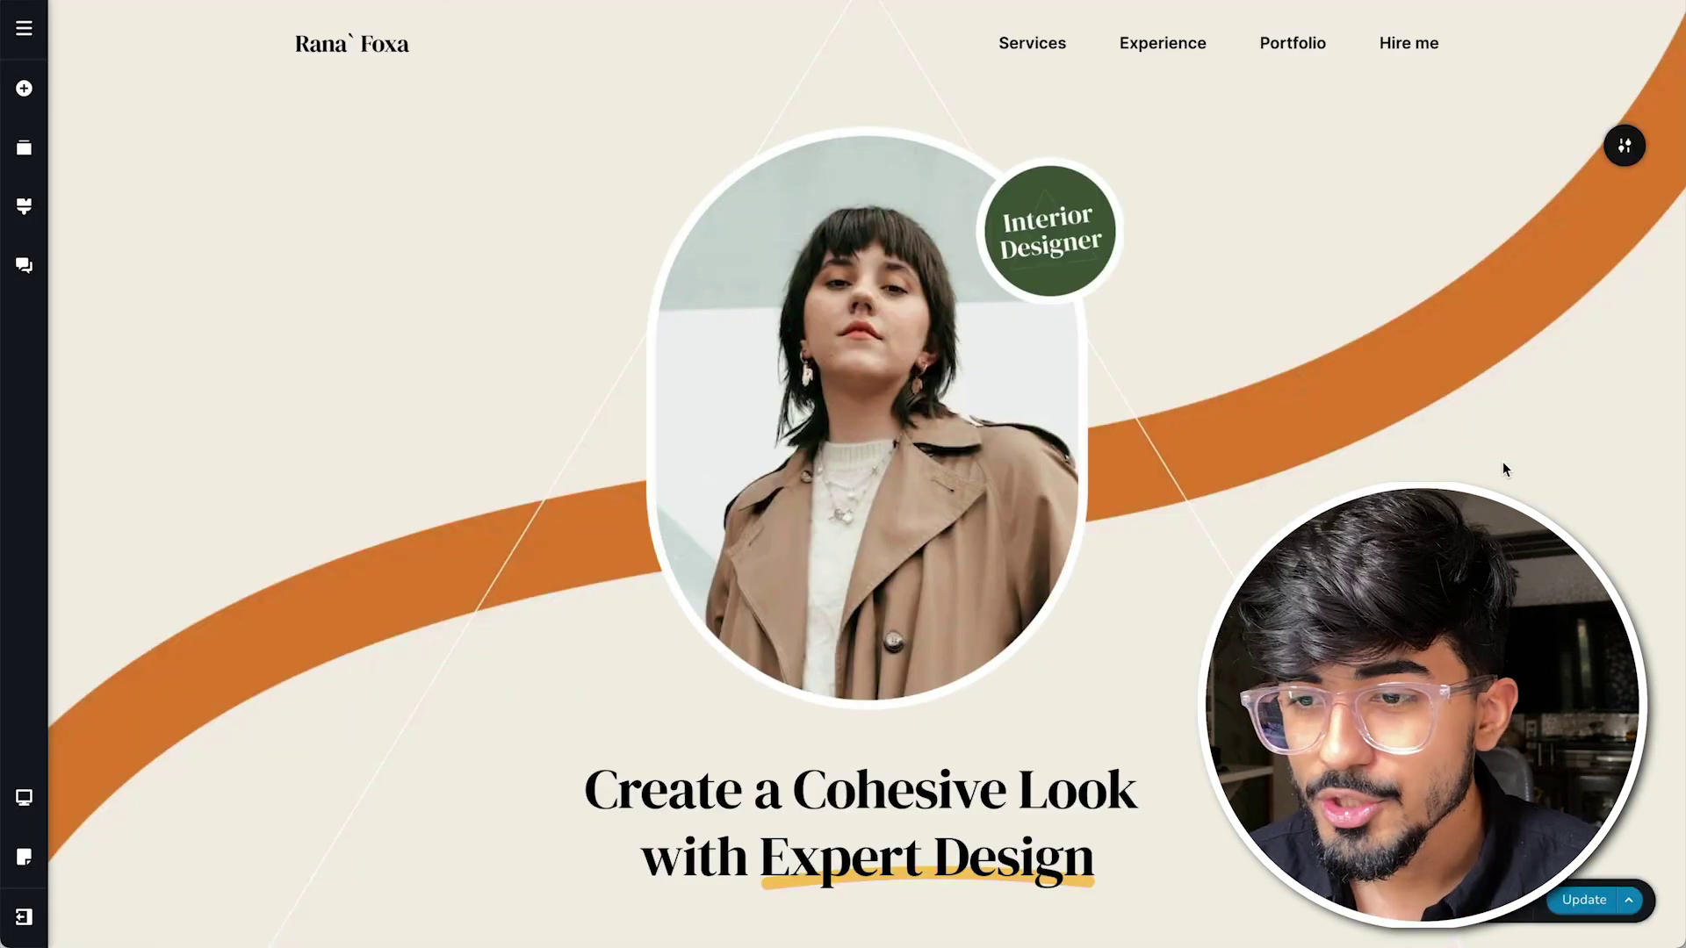
# Delete the Interior Designer badge and replace the hero portrait with the image blog3.jpg.
pyautogui.click(1050, 246)
pyautogui.click(1175, 340)
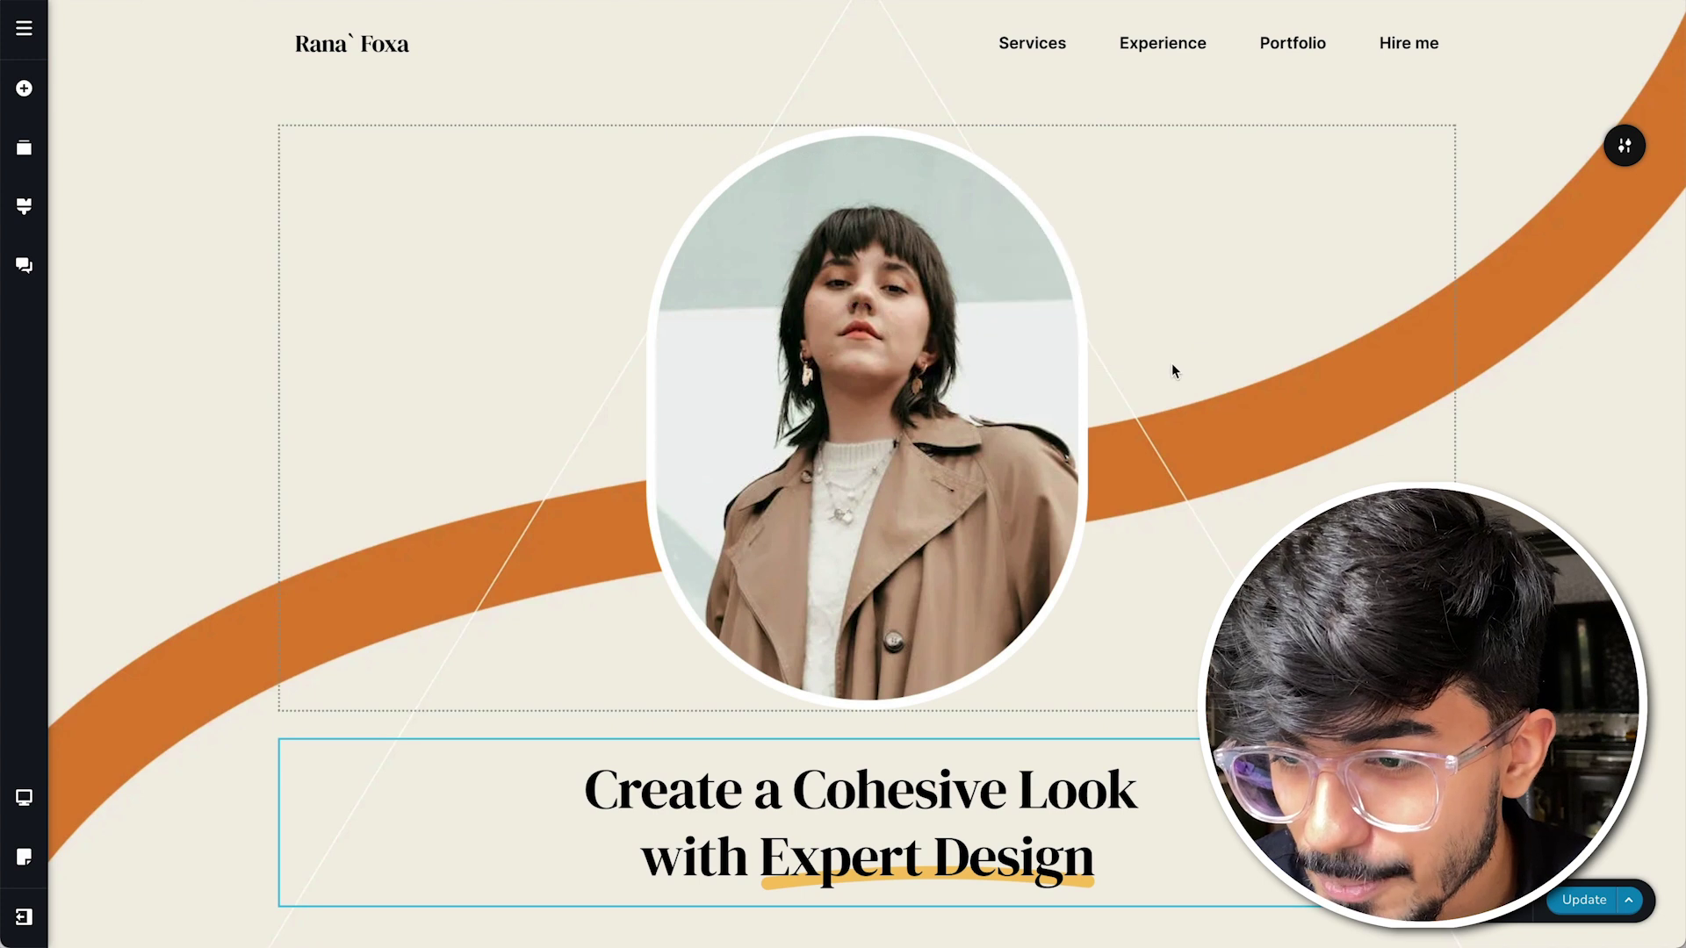
pyautogui.click(873, 476)
pyautogui.scroll(-1, 740, 658)
pyautogui.click(740, 650)
pyautogui.click(788, 742)
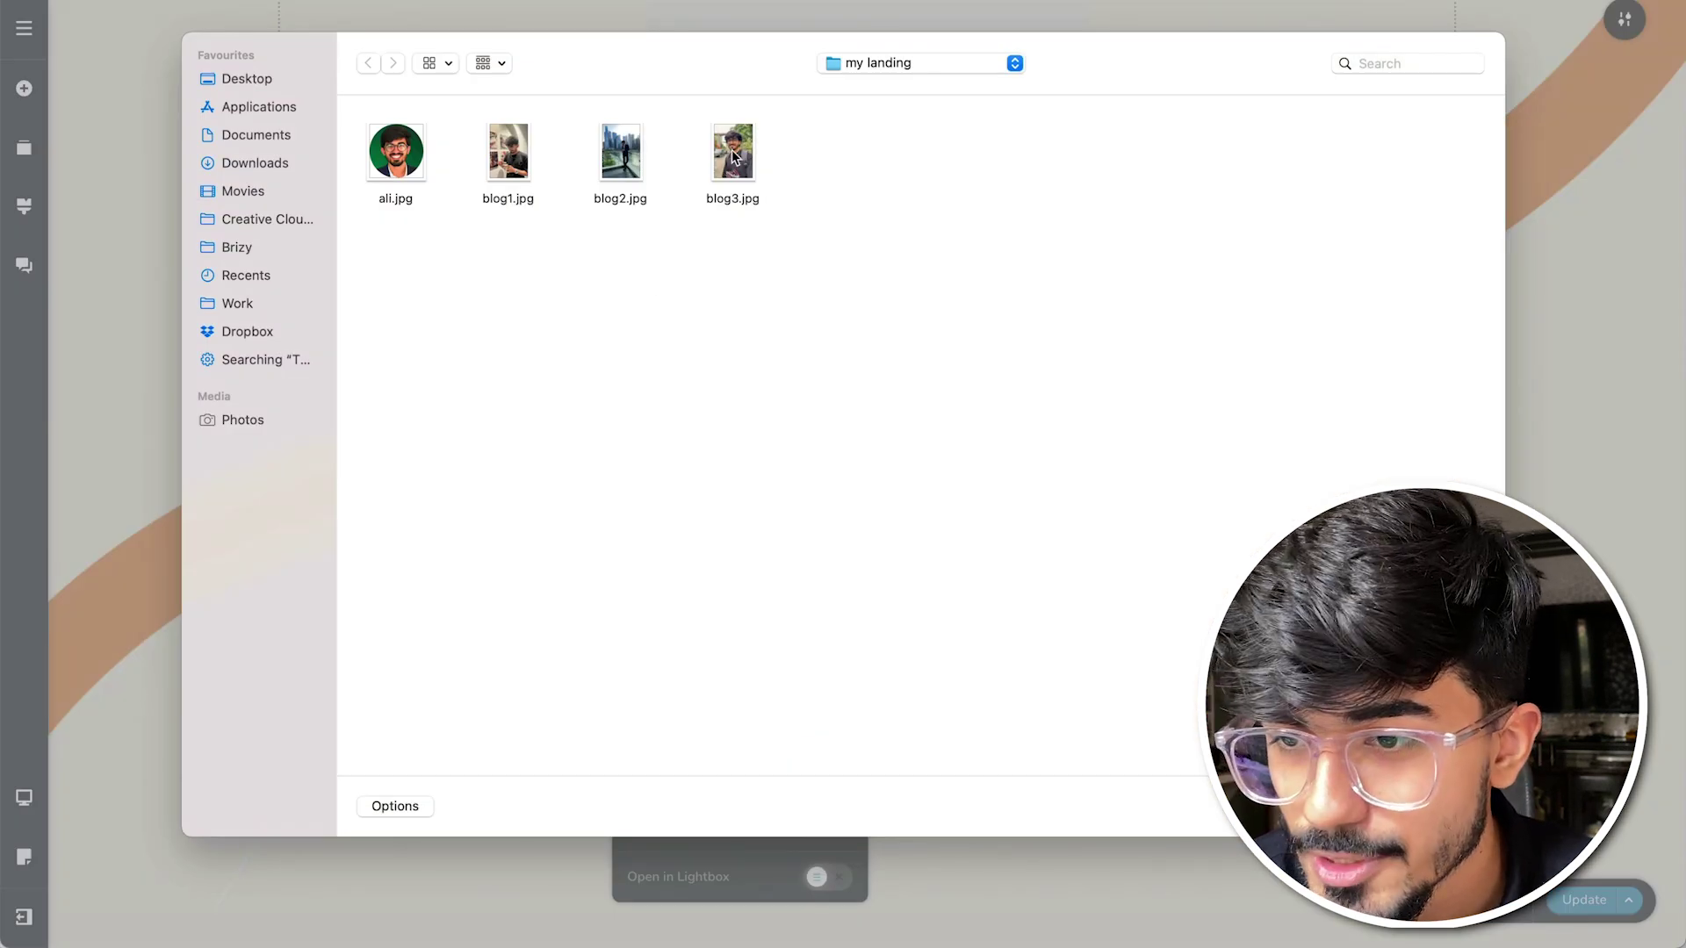
pyautogui.click(733, 158)
pyautogui.click(1448, 805)
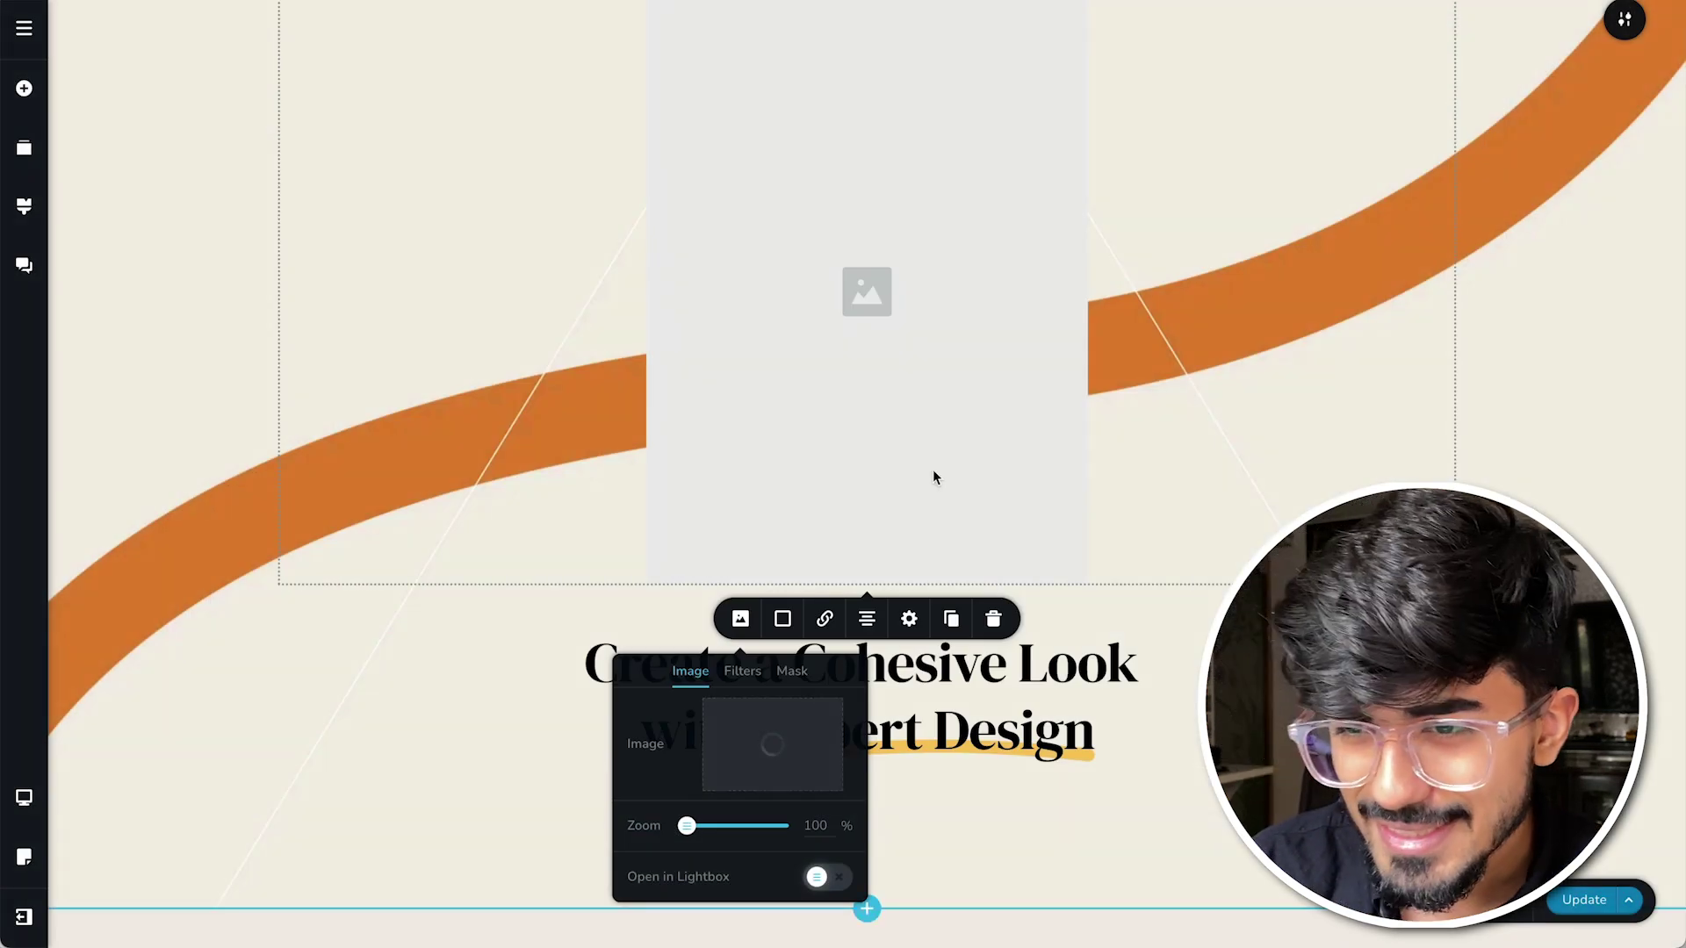
# Shape the hero portrait into a circle with 500 px corners and a white border of size 10.
pyautogui.click(911, 624)
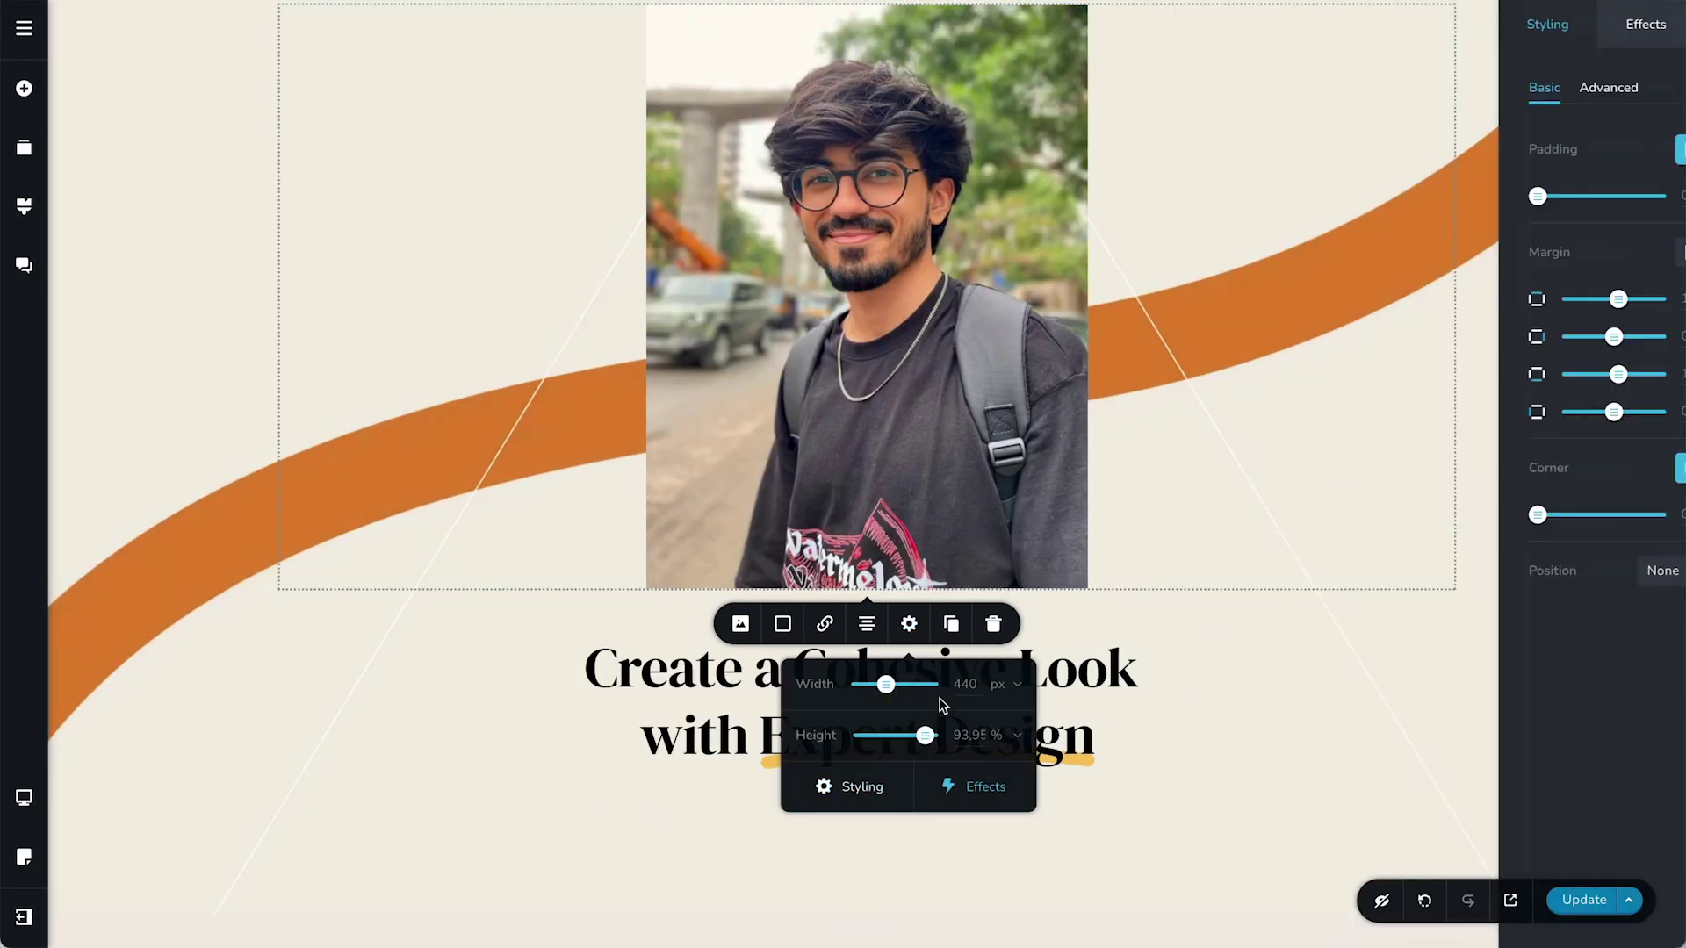
pyautogui.click(901, 435)
pyautogui.click(782, 624)
pyautogui.doubleClick(857, 896)
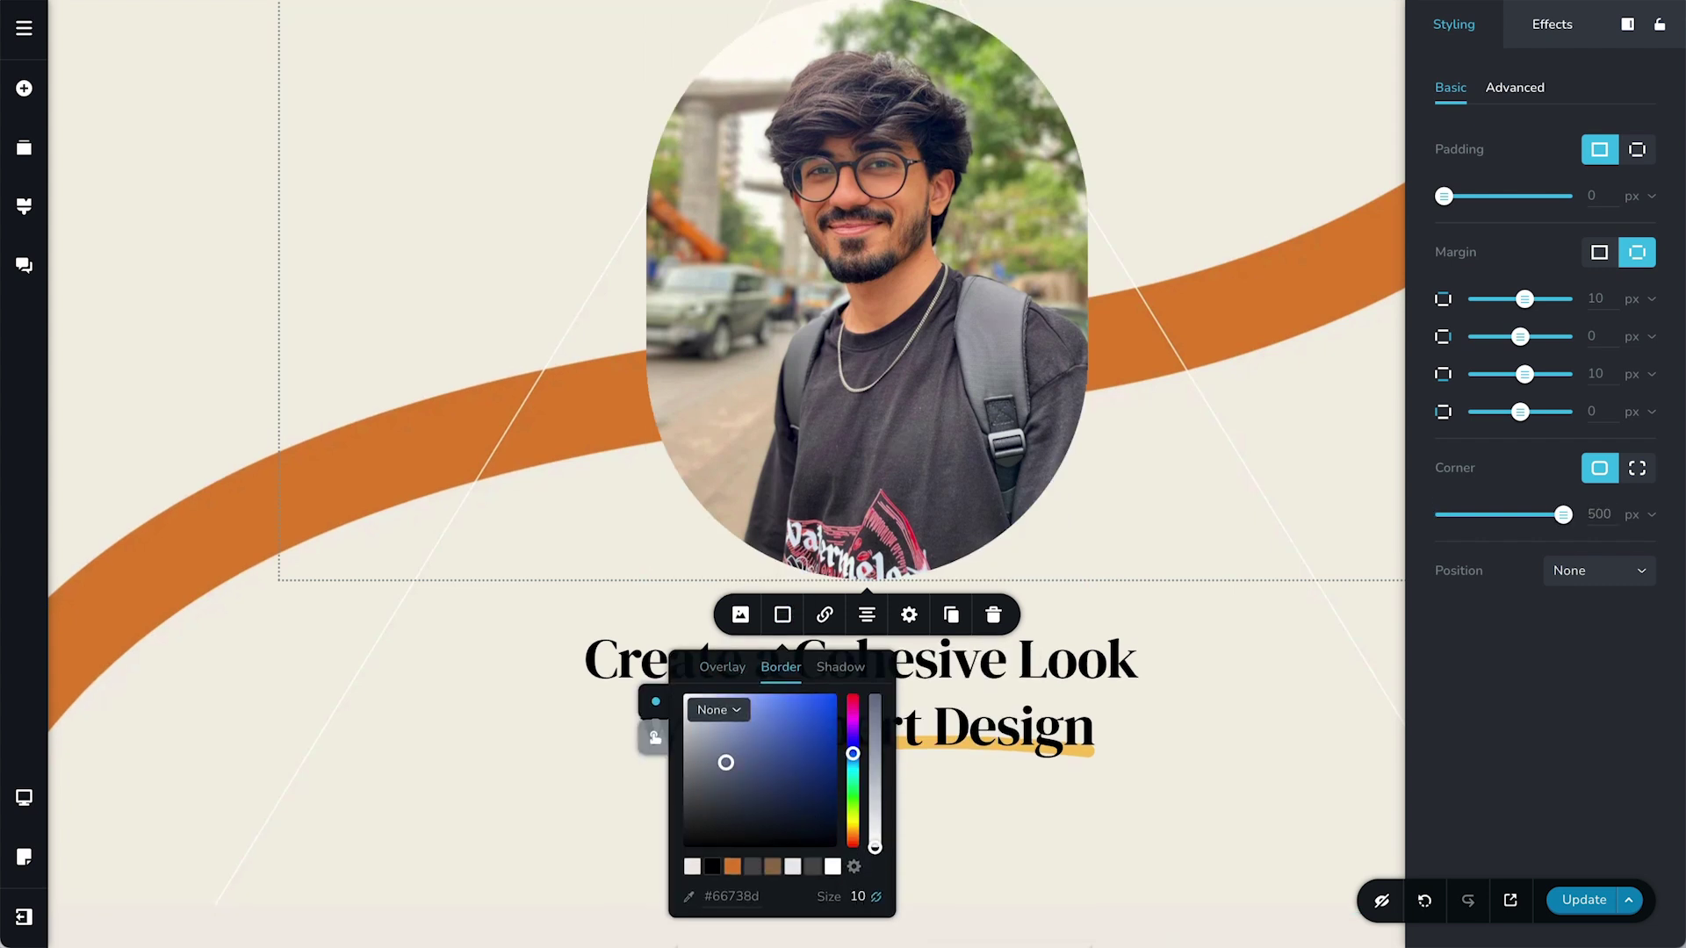
pyautogui.click(832, 866)
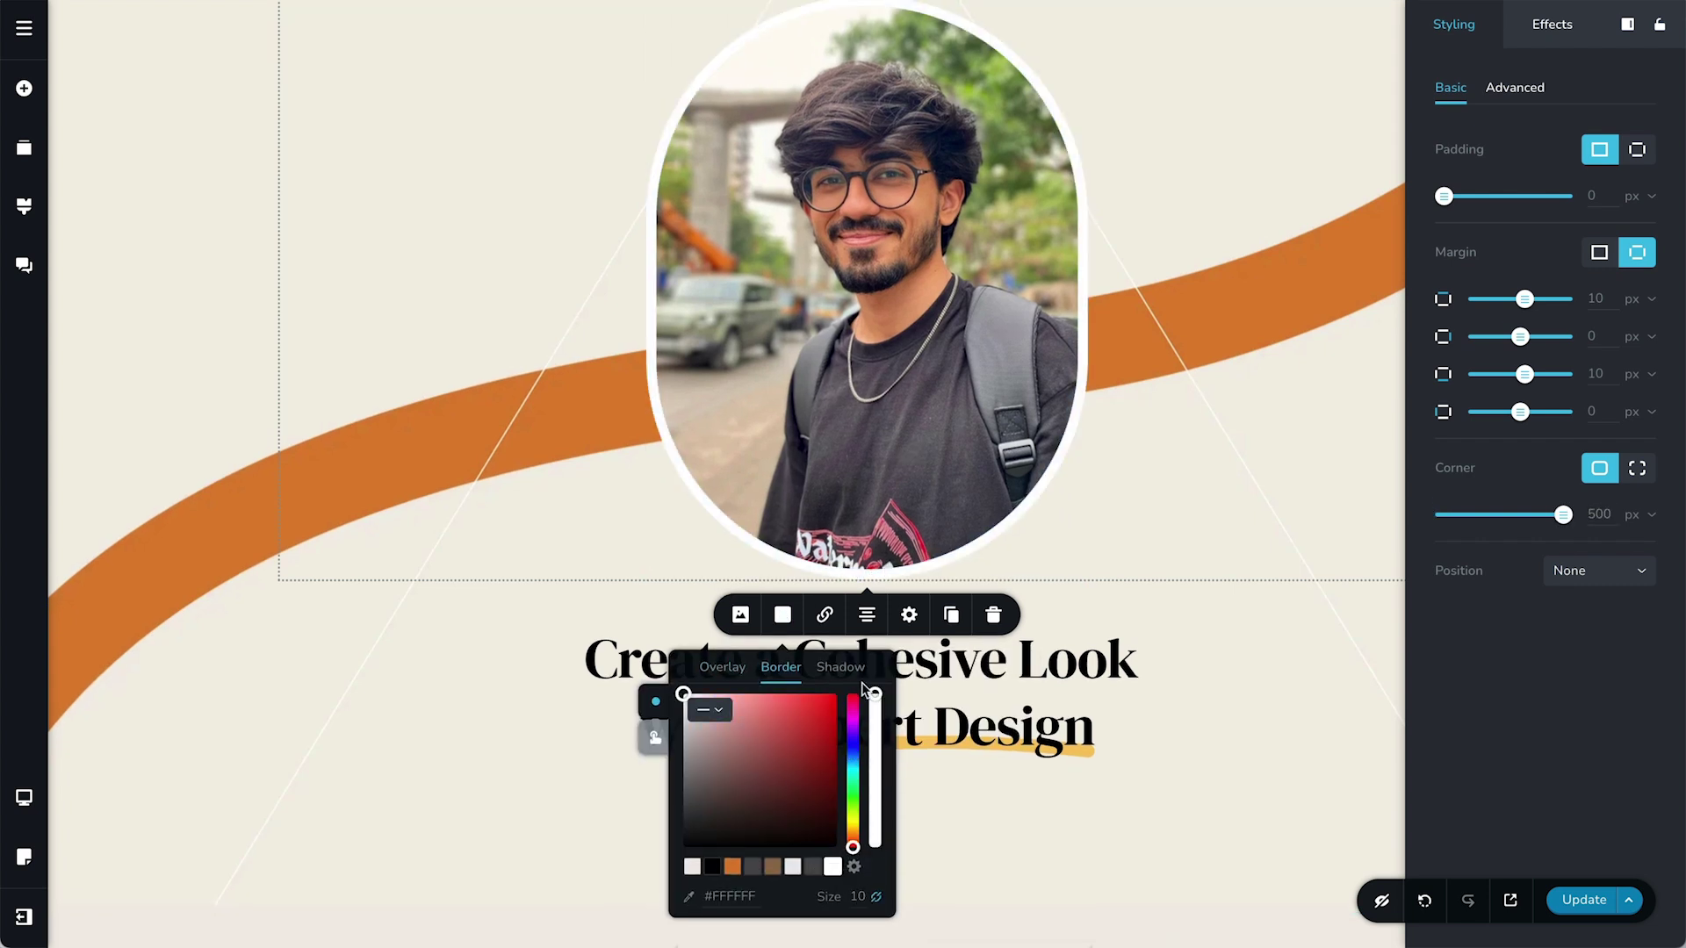
pyautogui.click(909, 614)
pyautogui.moveTo(922, 727); pyautogui.dragTo(910, 726)
# Shift the portrait's focus point slightly upward and fine-tune its saturation and brightness filters.
pyautogui.click(740, 615)
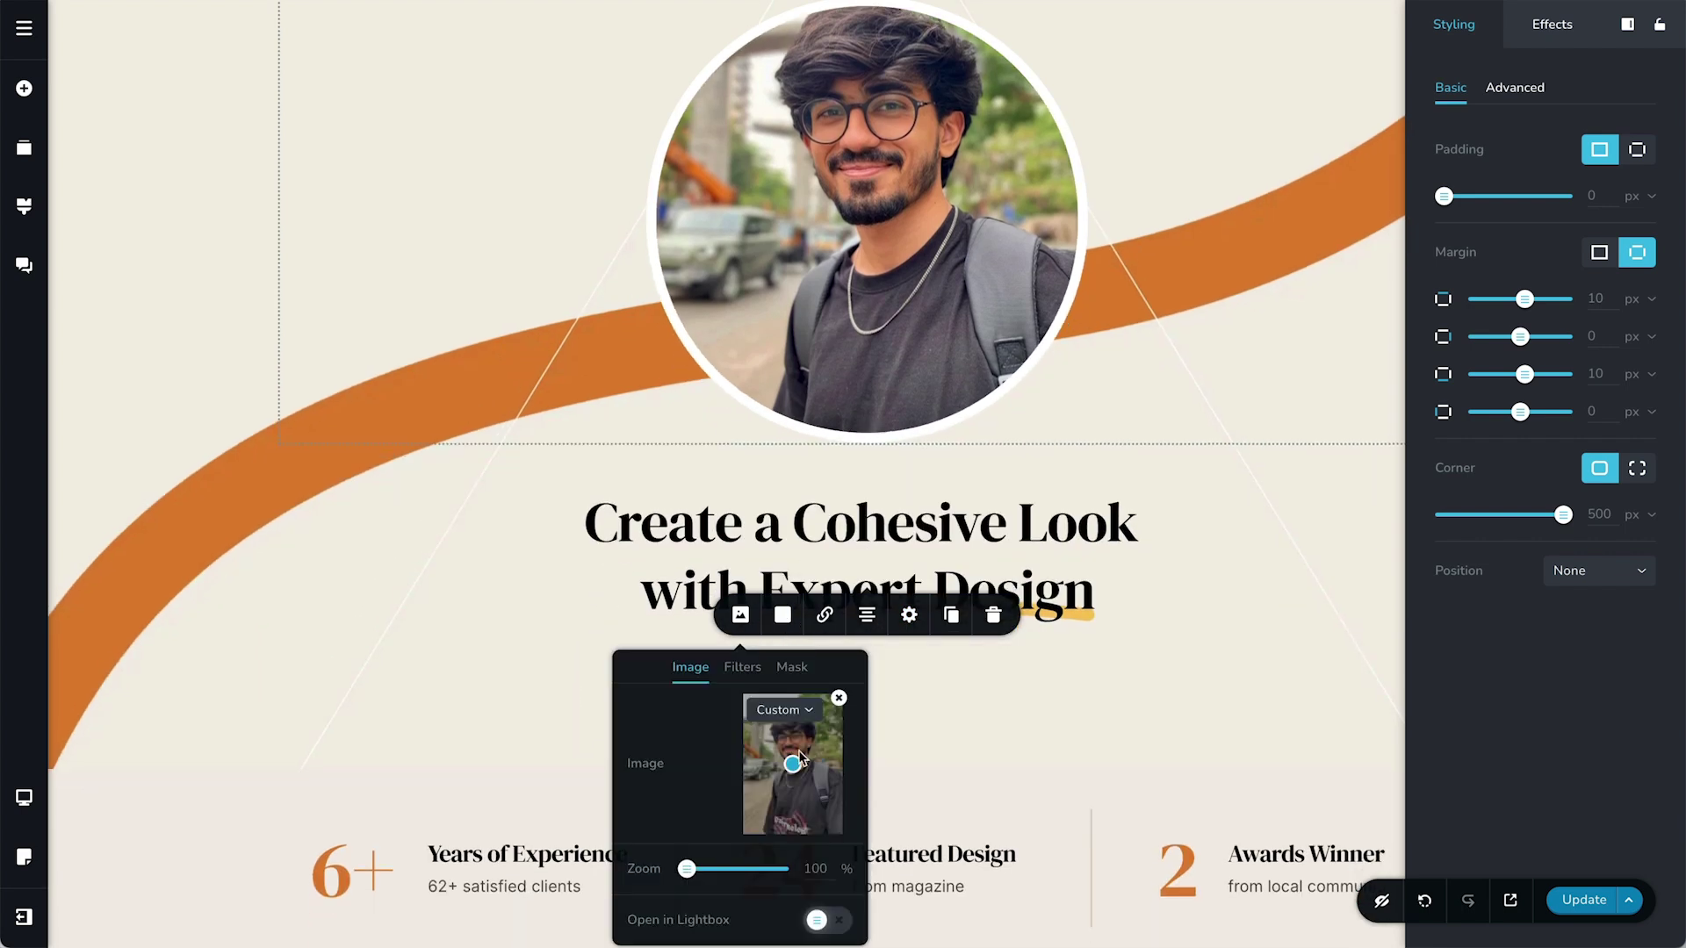
pyautogui.moveTo(794, 766); pyautogui.dragTo(790, 747)
pyautogui.click(747, 669)
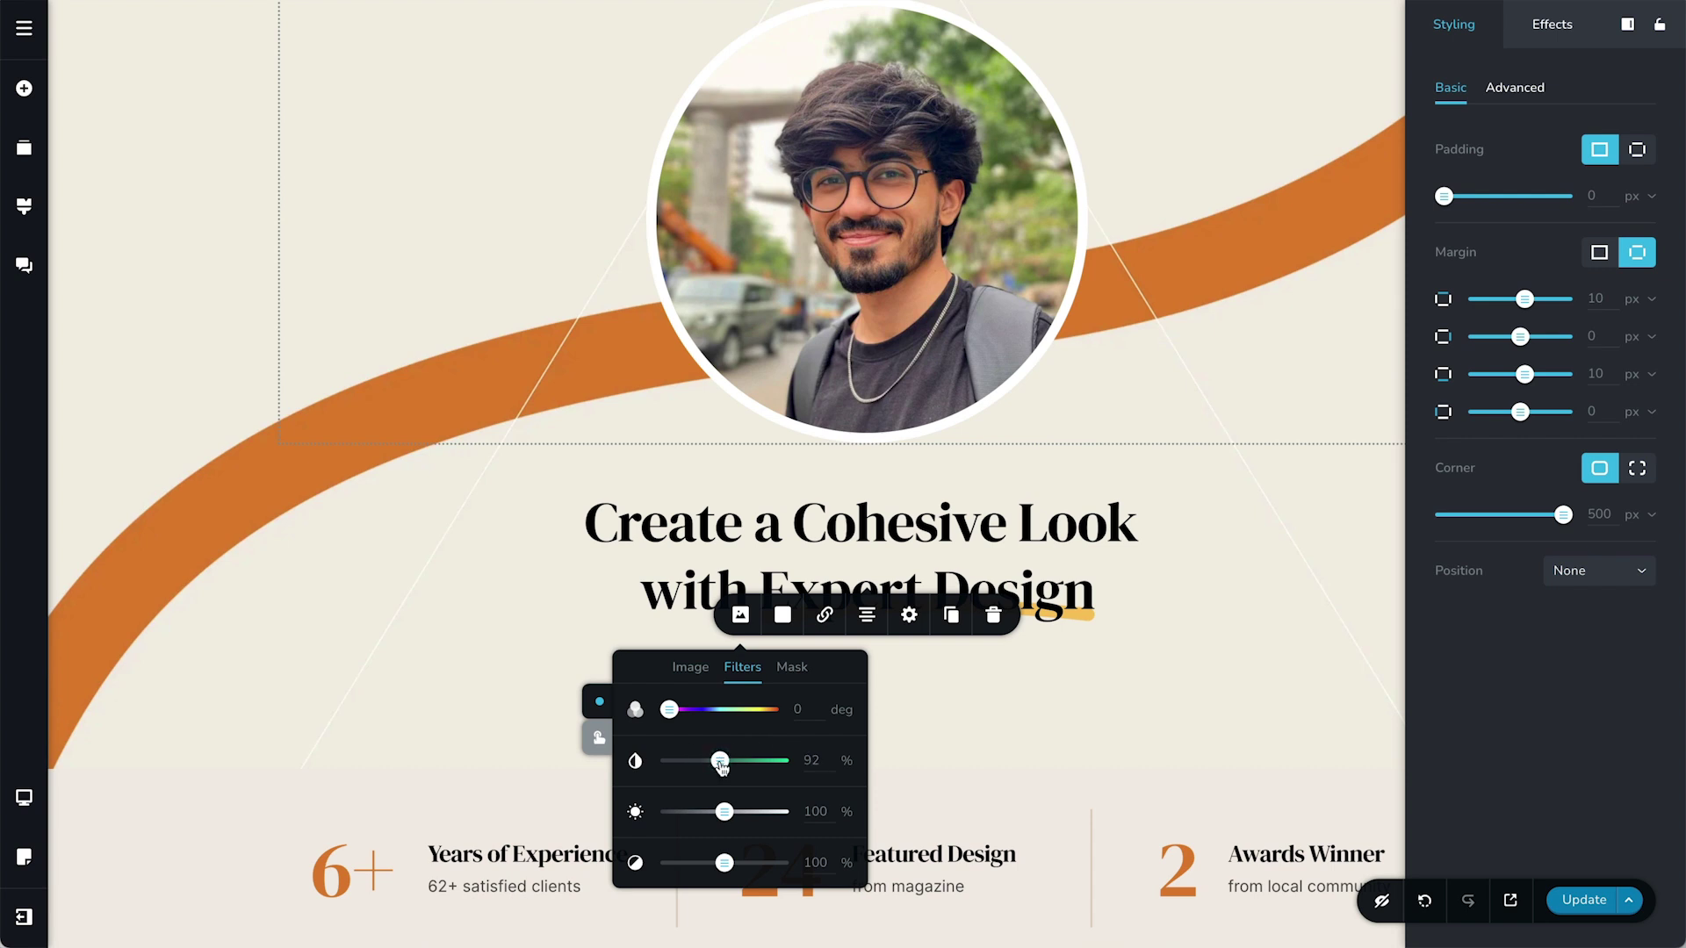
pyautogui.moveTo(724, 811)
pyautogui.mouseDown()
pyautogui.moveTo(733, 862)
pyautogui.moveTo(728, 812)
pyautogui.mouseUp()
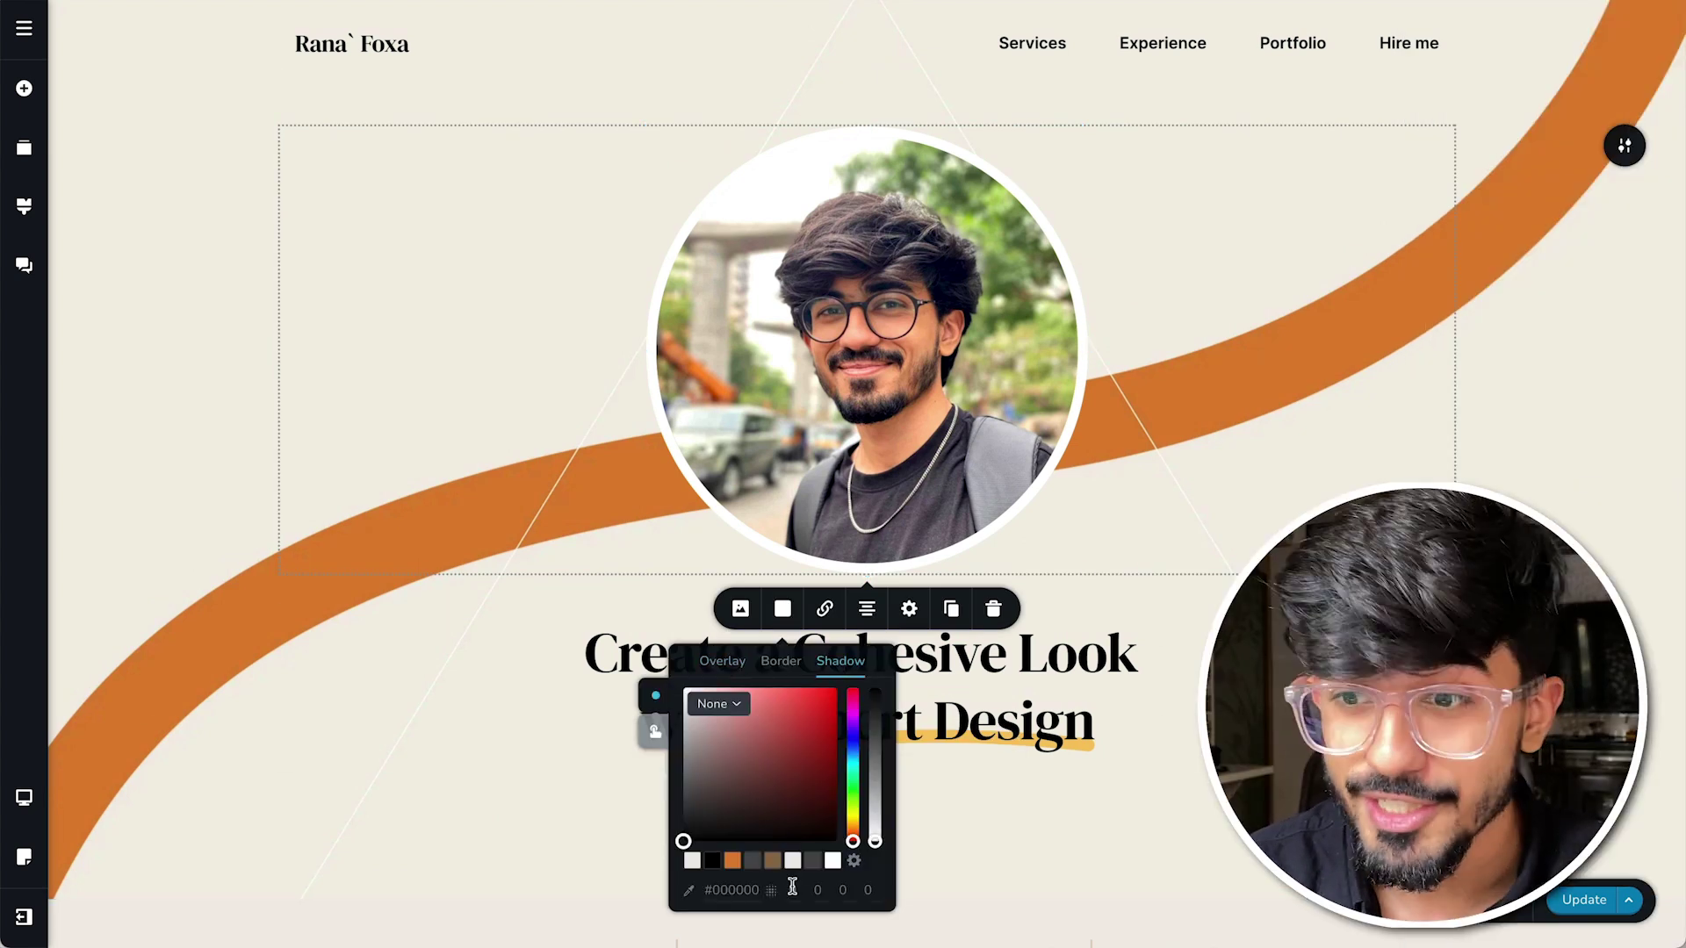
# Give the portrait a black outset shadow with values 40, 0, 20 and 20 at 17% opacity.
pyautogui.click(847, 890)
pyautogui.click(869, 890)
pyautogui.write('20')
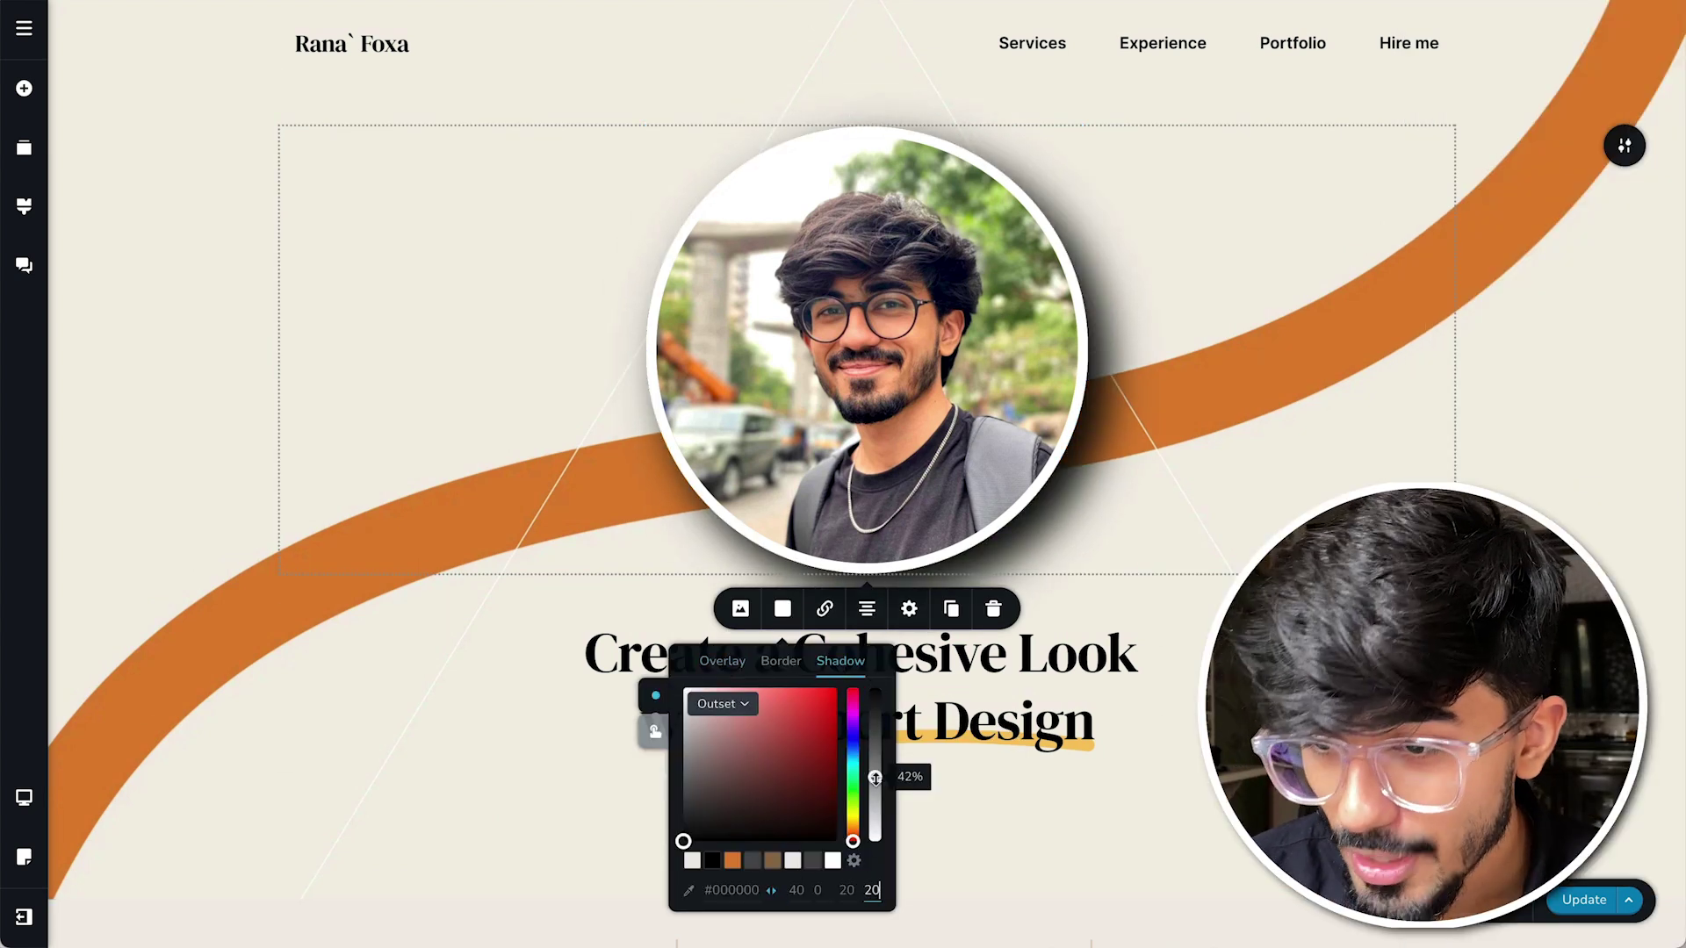
pyautogui.moveTo(876, 778); pyautogui.dragTo(878, 813)
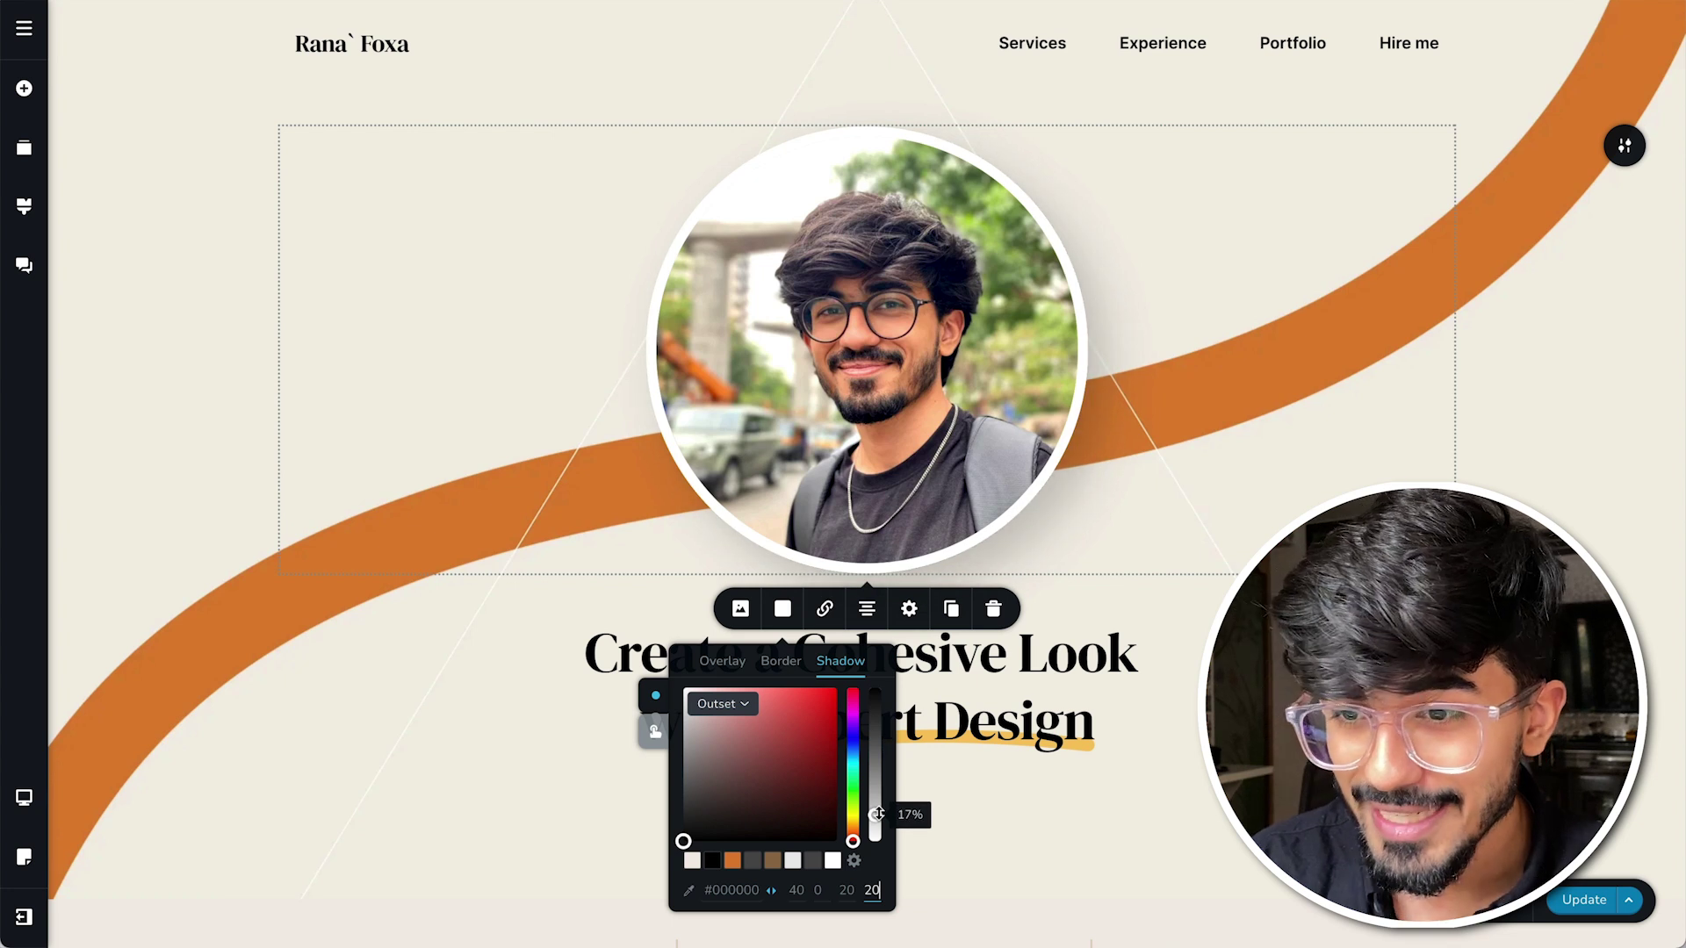
pyautogui.click(614, 825)
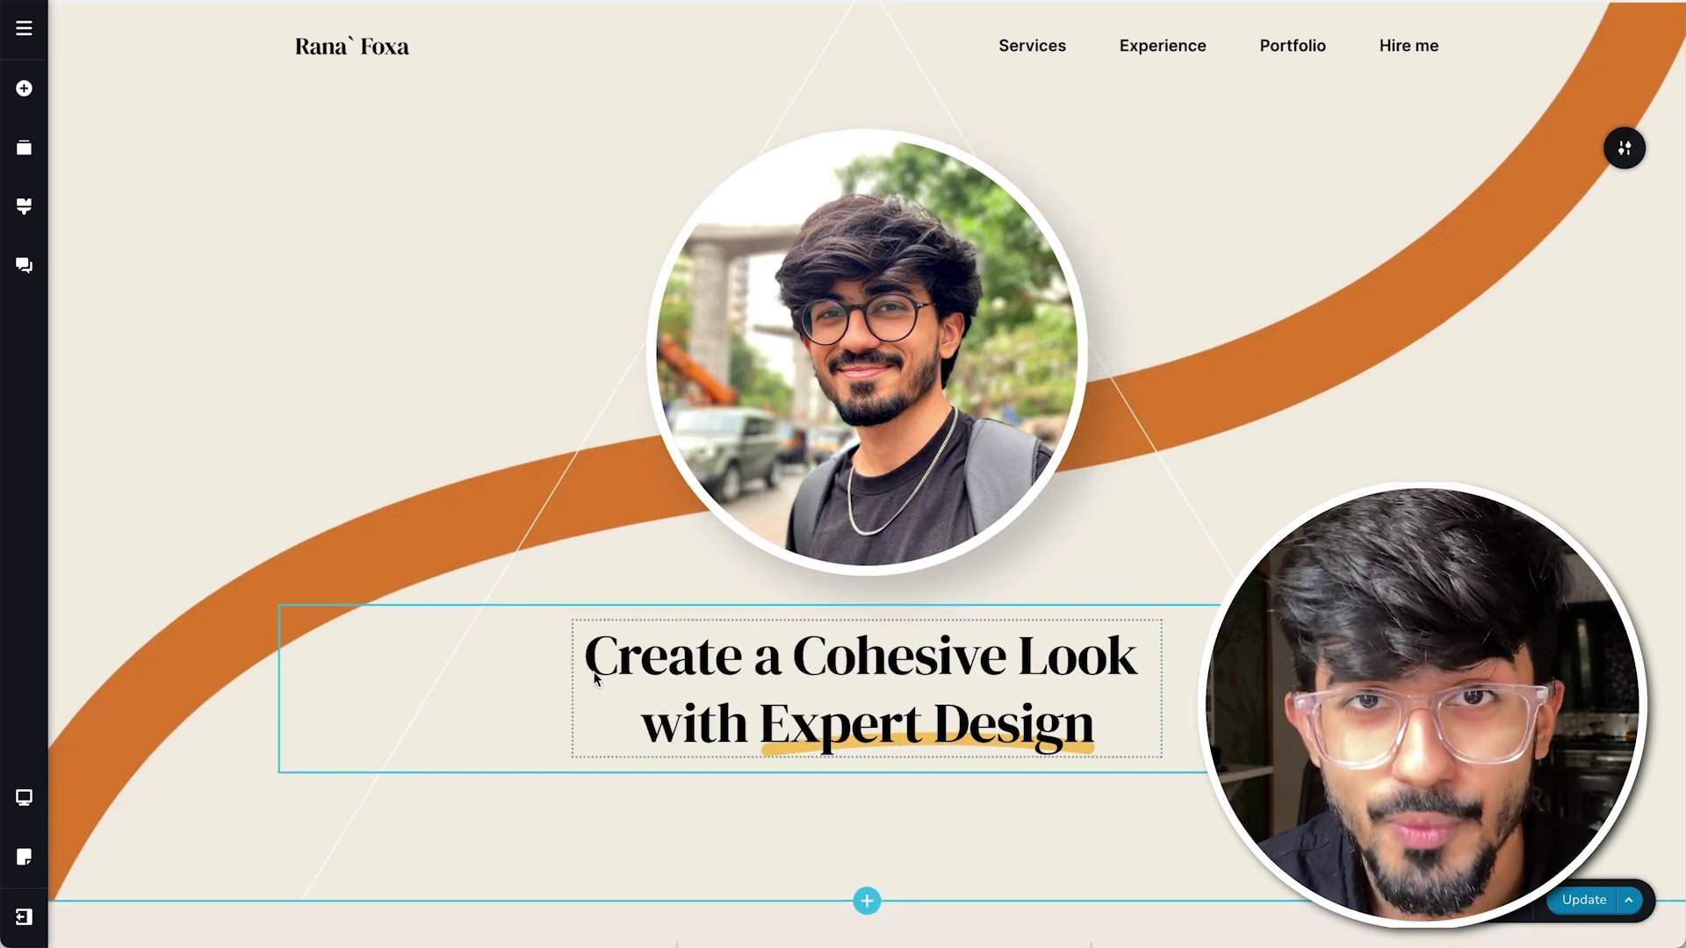
# Delete the header block with the site name and navigation menu, and adjust the hero section's top padding.
pyautogui.click(280, 15)
pyautogui.click(1620, 61)
pyautogui.click(1618, 62)
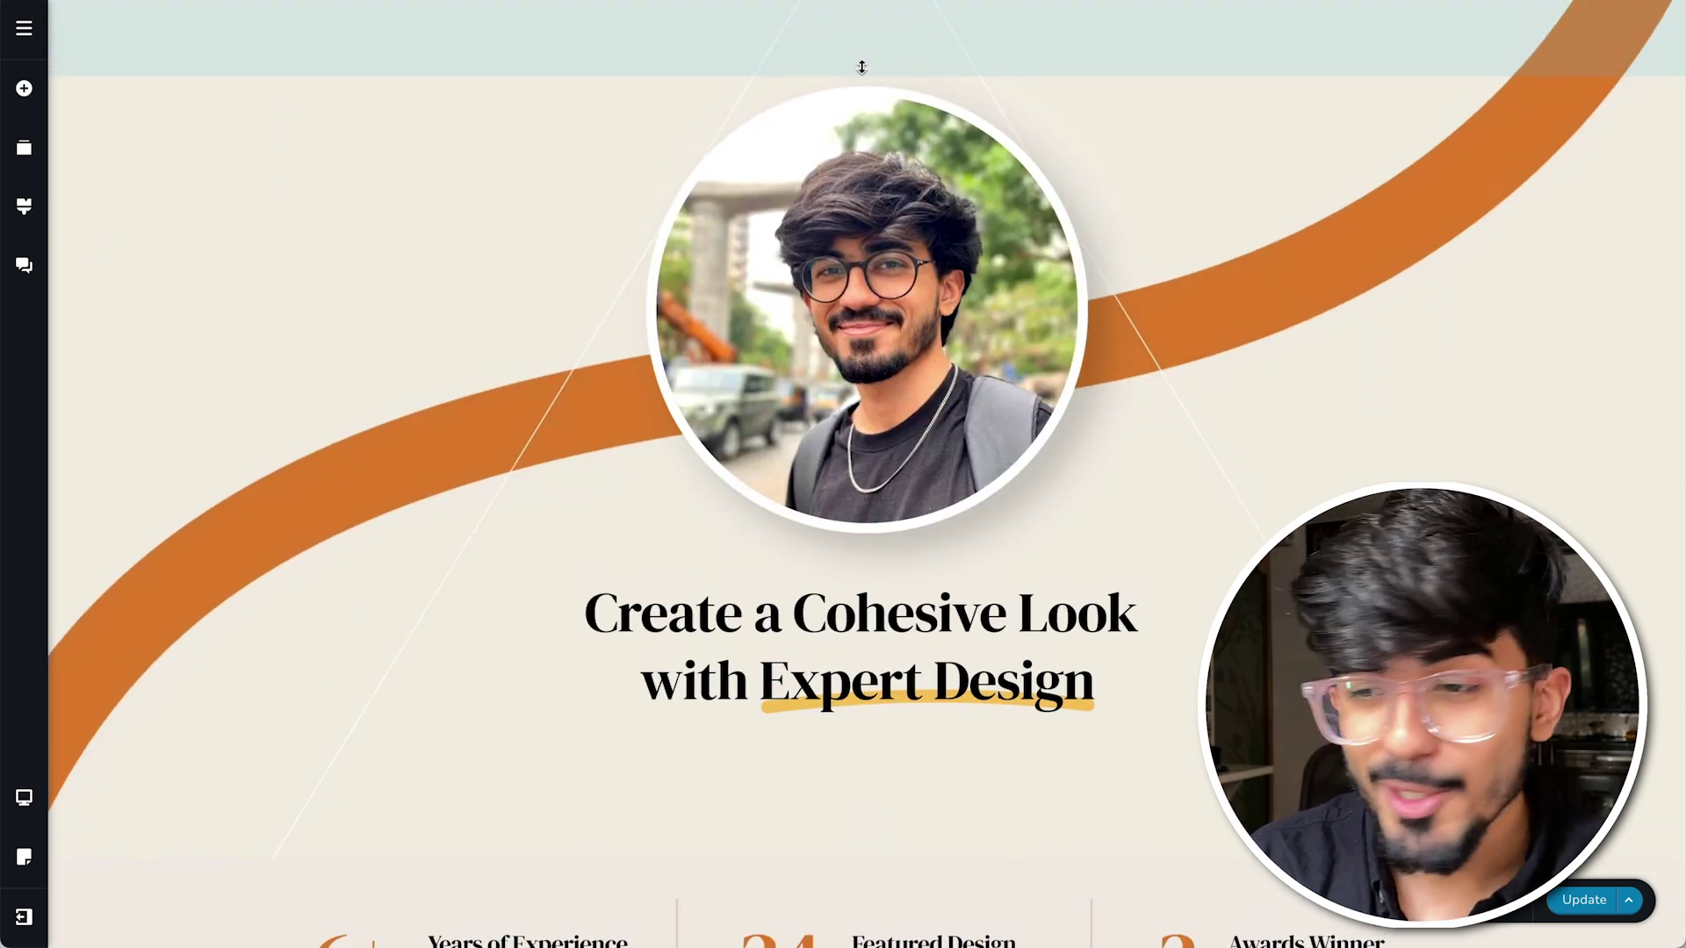
pyautogui.scroll(-2, 881, 518)
pyautogui.scroll(1, 879, 562)
# Replace the headline with a name greeting and watermelon emoji, plus a heading "I'm currently on a mission to help people be 1% better than yesterday!".
pyautogui.click(881, 562)
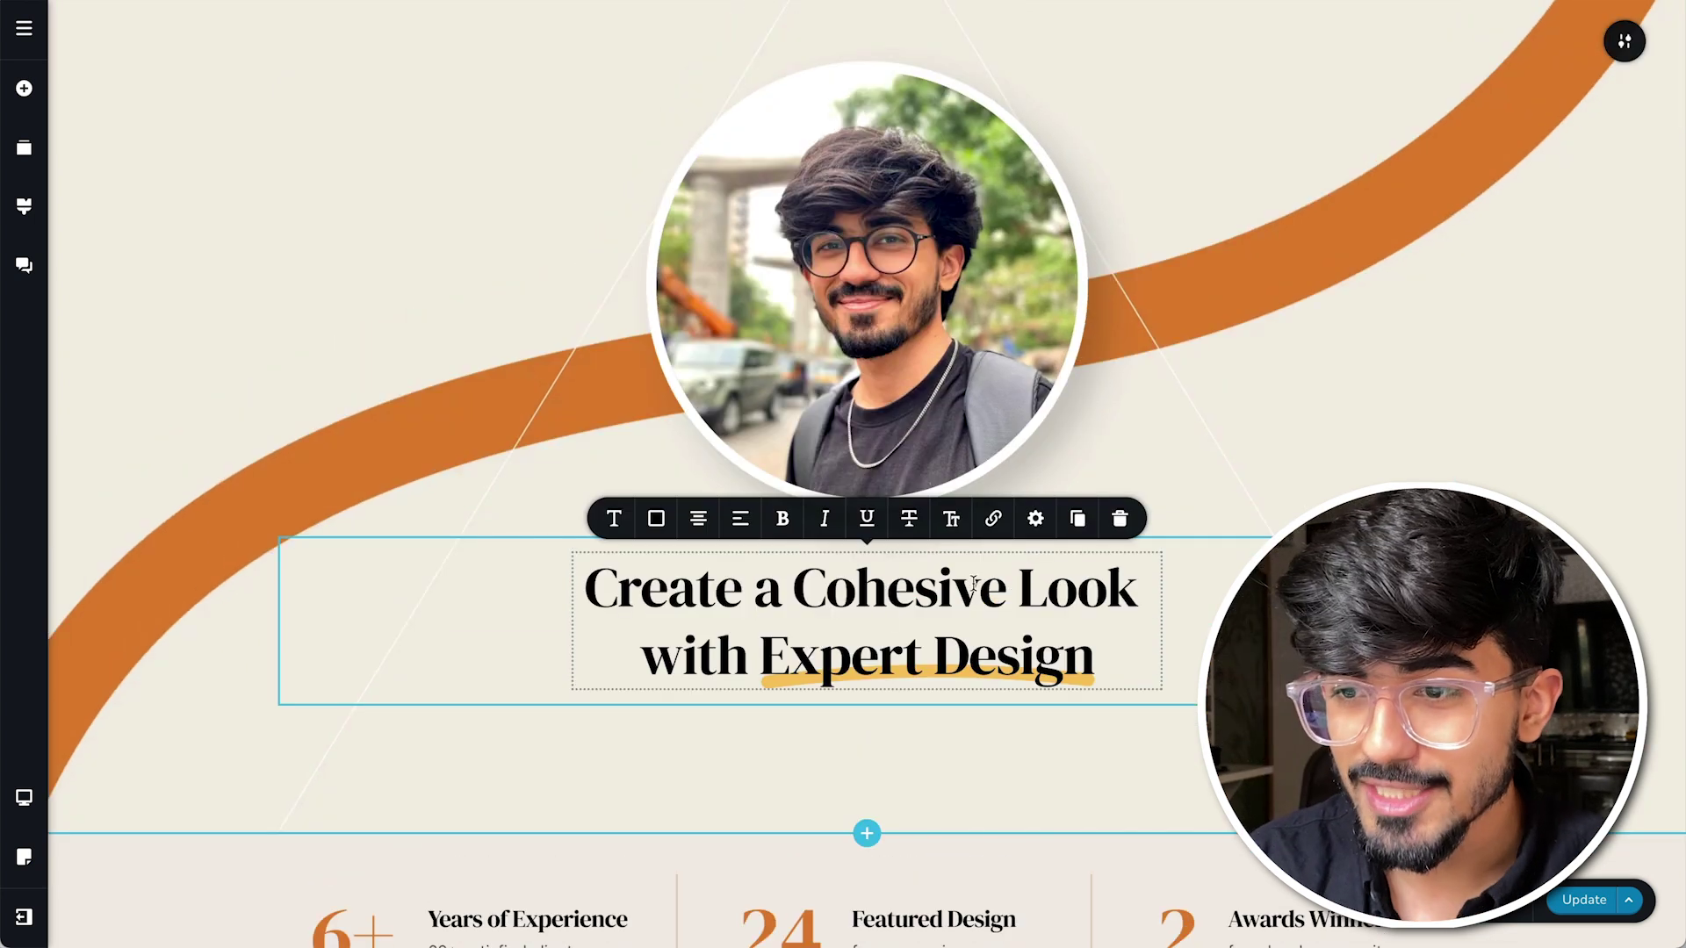
pyautogui.hotkey('ctrl', 'a')
pyautogui.write("Hi, I'm Ali Solanki!")
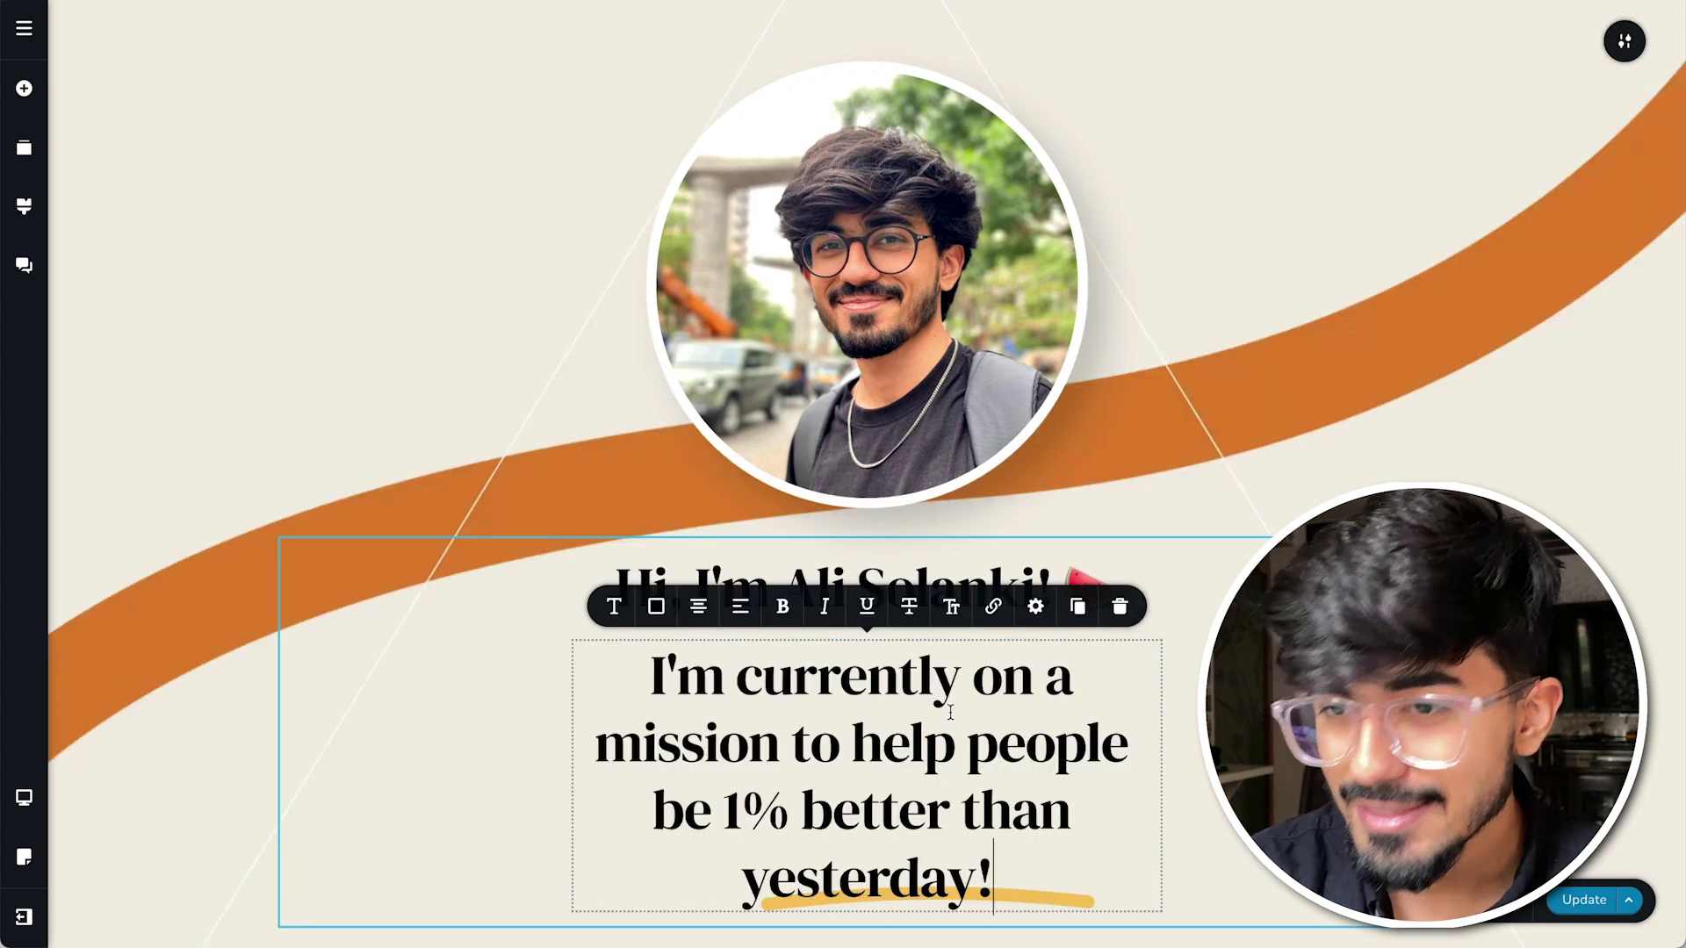
# Set the typography of the mission heading to Heading 2.
pyautogui.scroll(-1, 951, 707)
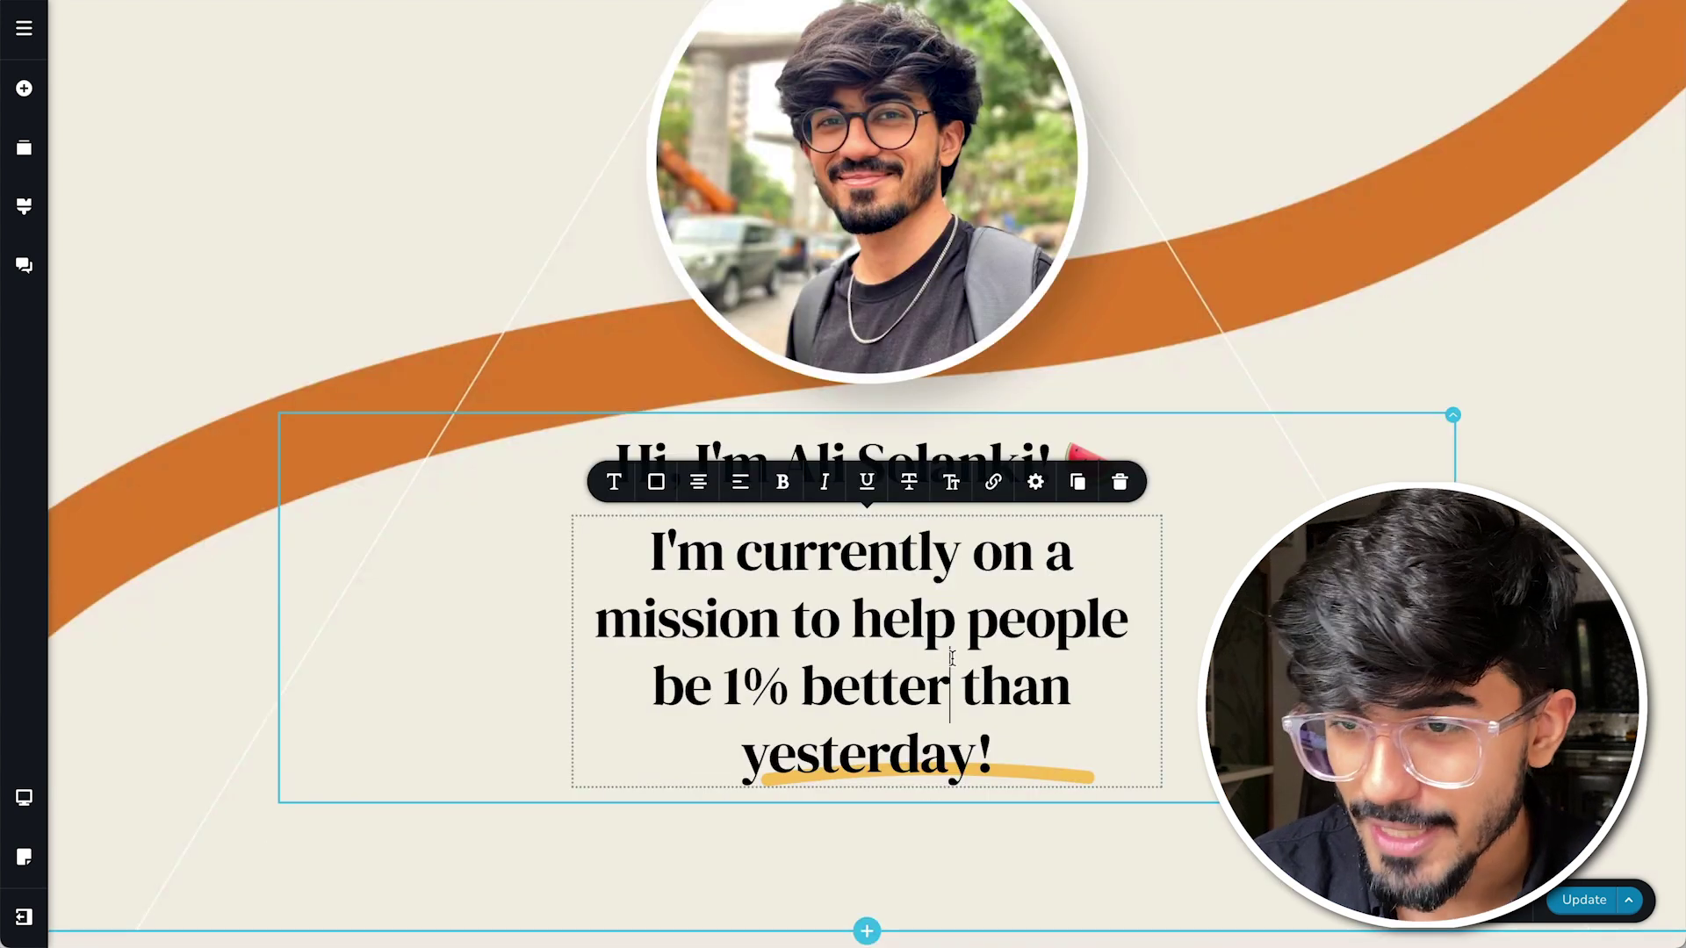
pyautogui.click(614, 482)
pyautogui.click(682, 298)
pyautogui.scroll(-2, 688, 388)
pyautogui.click(680, 447)
pyautogui.scroll(2, 678, 509)
pyautogui.click(686, 426)
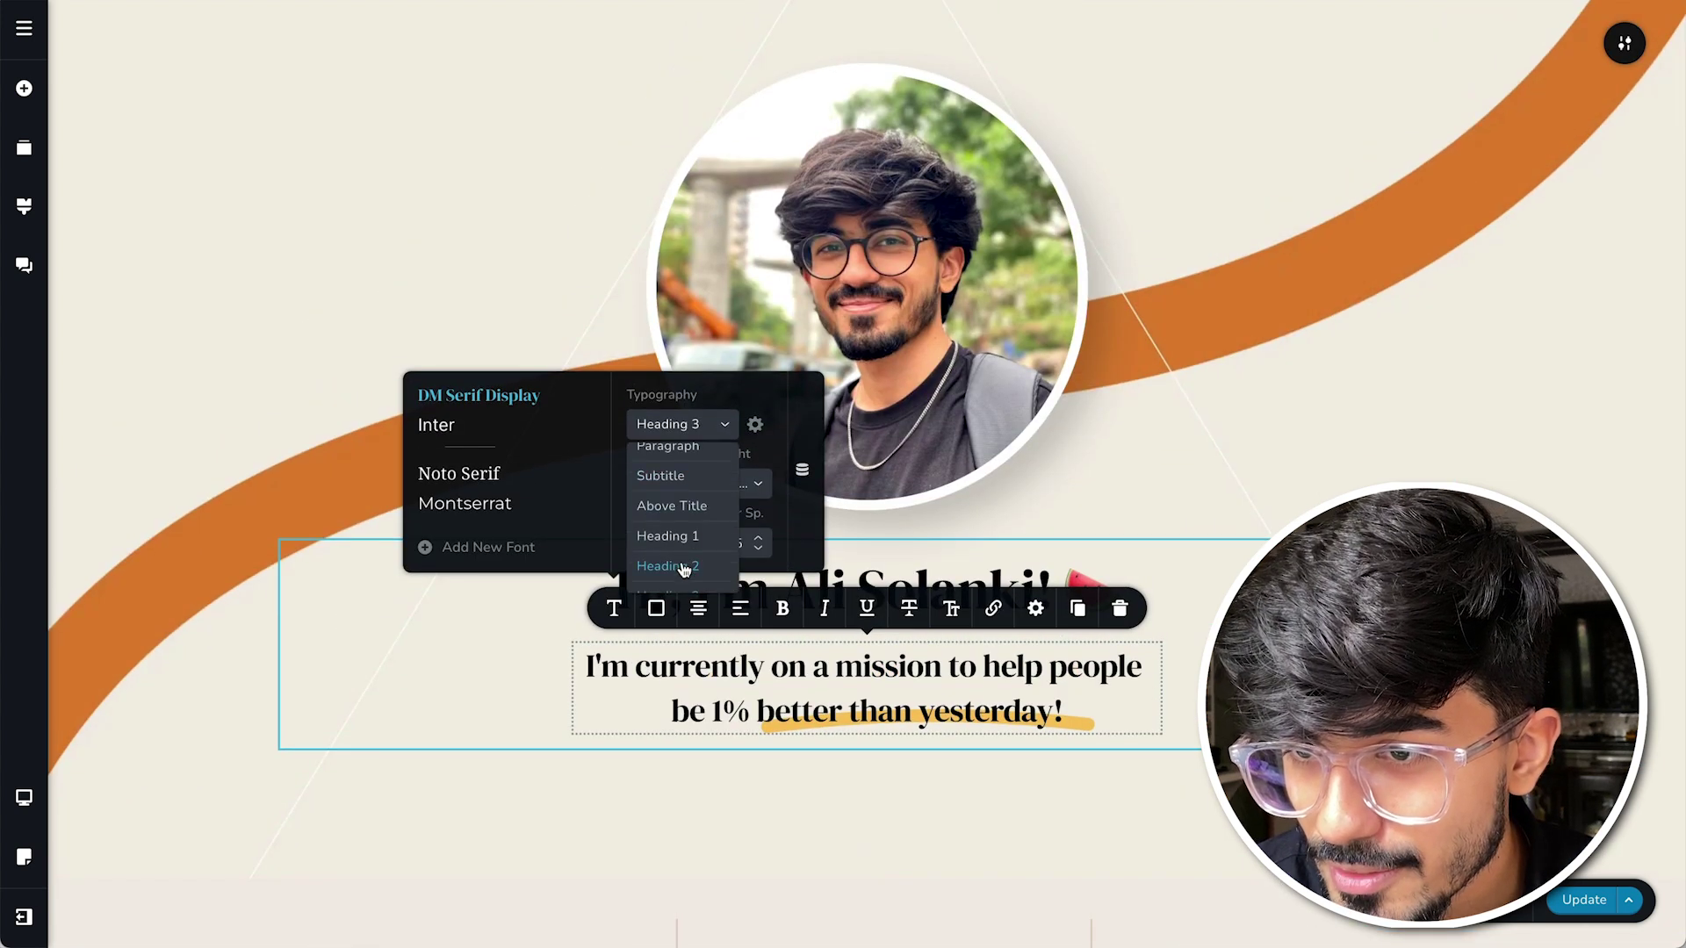
pyautogui.scroll(-1, 684, 527)
pyautogui.click(681, 561)
# Set the left and right padding of the row holding both headings to 20%.
pyautogui.click(492, 743)
pyautogui.click(1452, 542)
pyautogui.click(1494, 493)
pyautogui.click(1441, 434)
pyautogui.click(1638, 233)
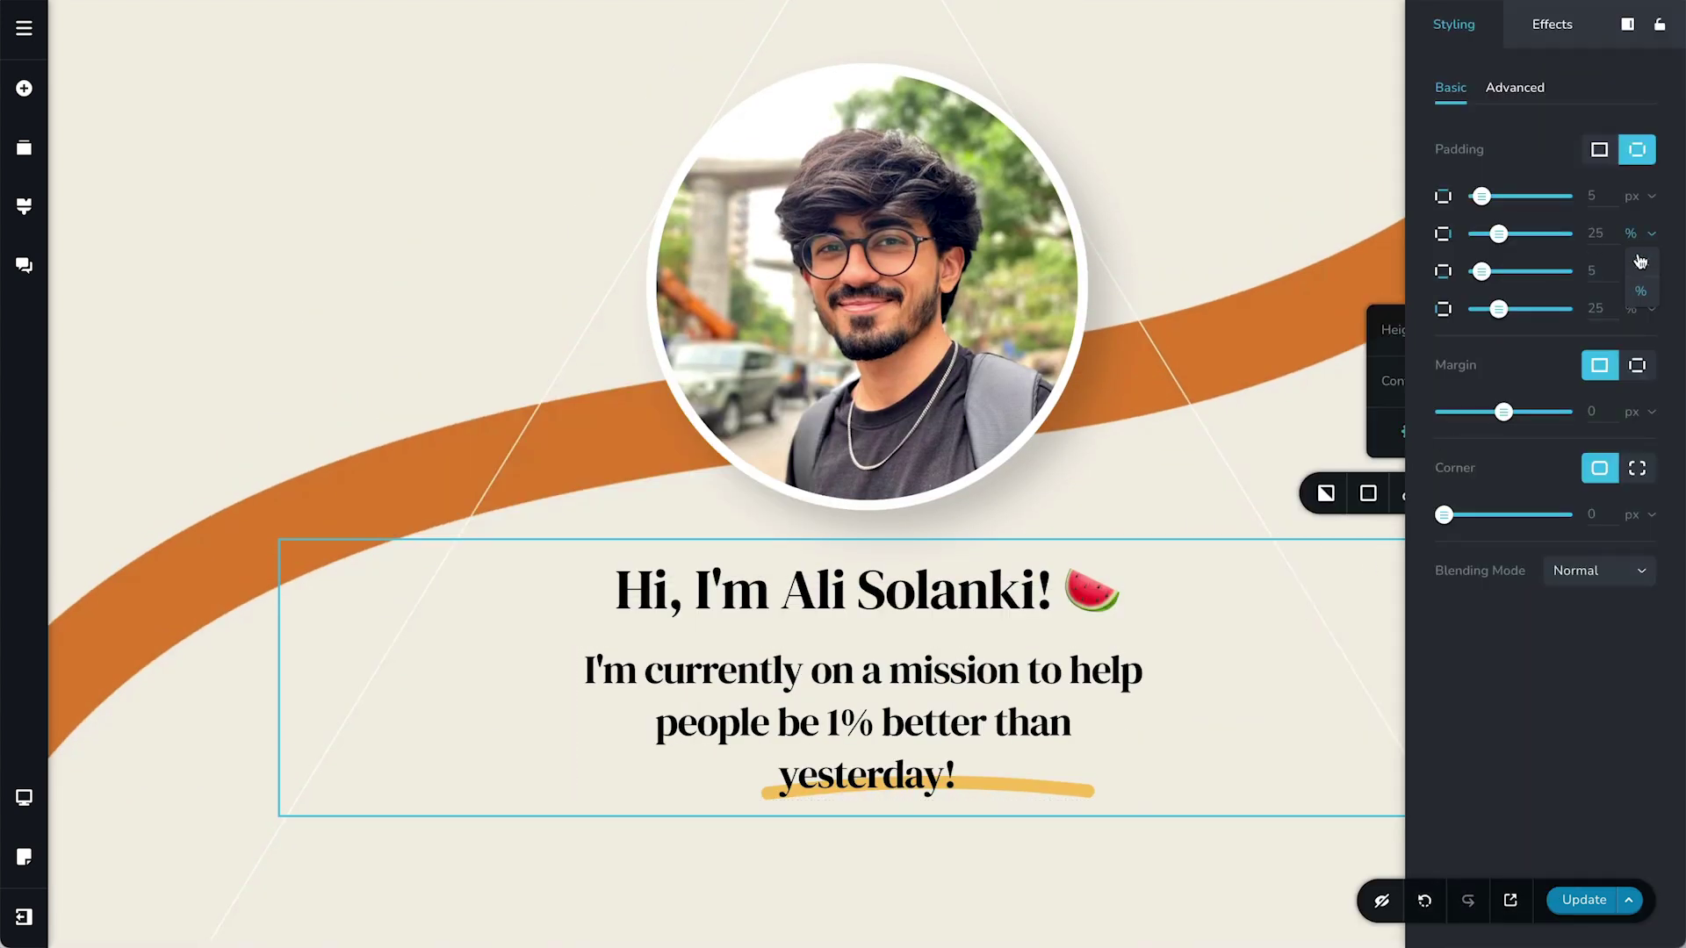
pyautogui.click(1640, 263)
pyautogui.click(1635, 234)
pyautogui.click(1638, 291)
pyautogui.doubleClick(1596, 232)
pyautogui.write('15')
pyautogui.doubleClick(1597, 308)
pyautogui.write('15')
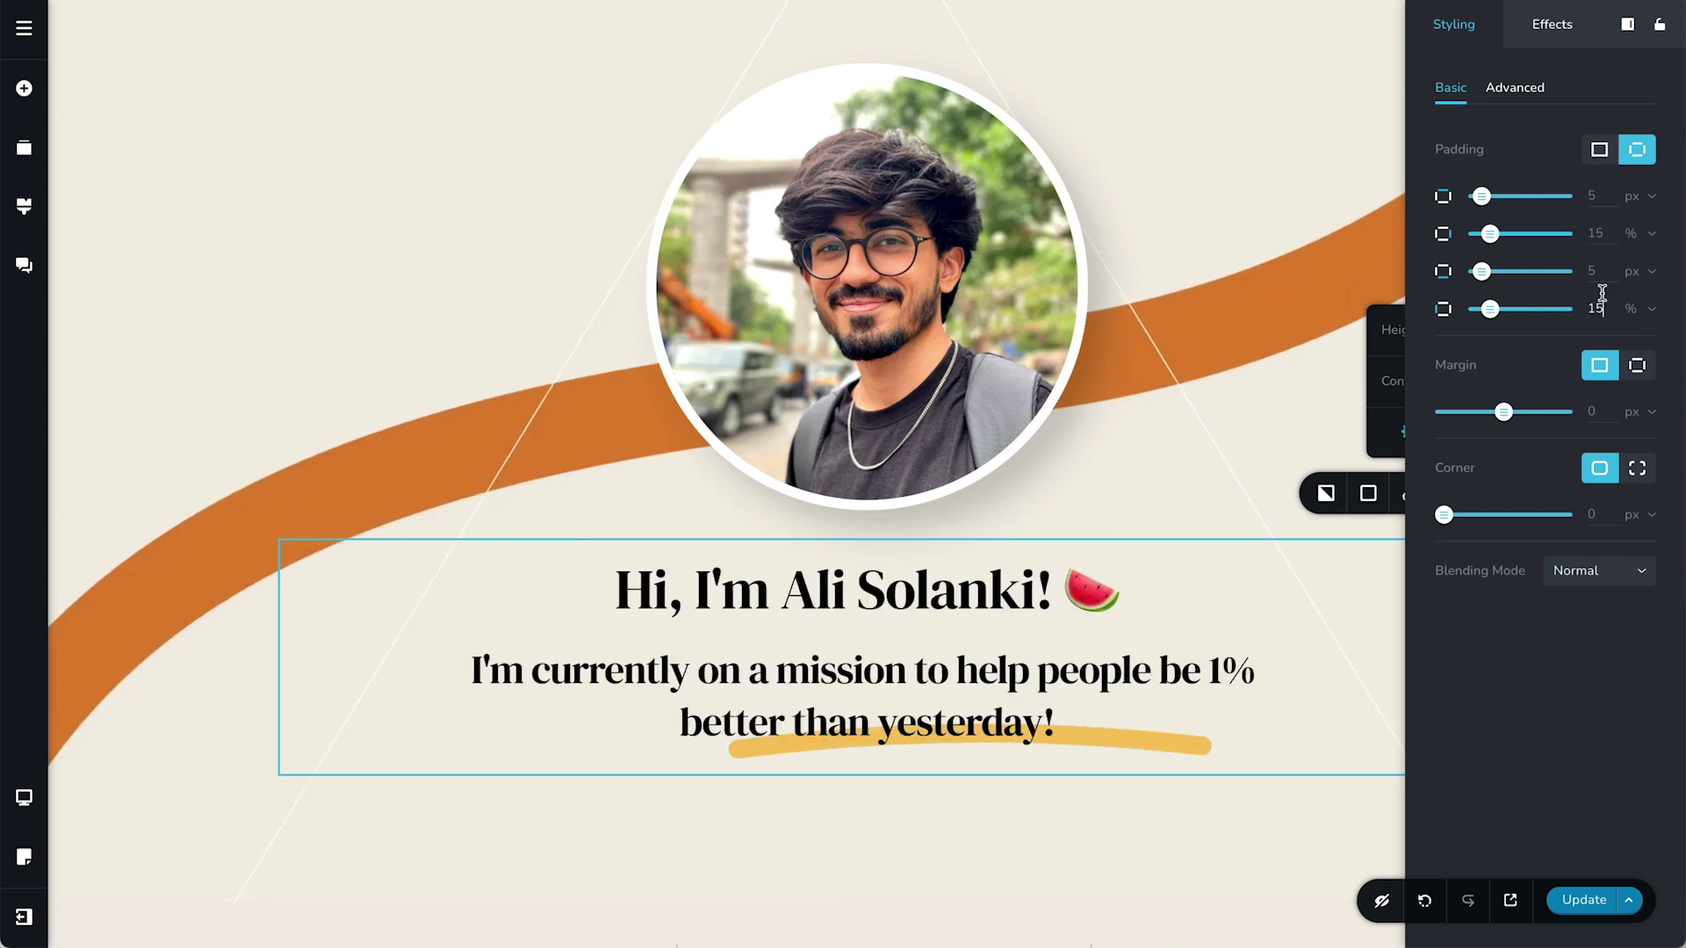
pyautogui.doubleClick(1601, 307)
pyautogui.write('20')
pyautogui.click(866, 624)
# Add a spacer element between the greeting and the mission heading.
pyautogui.click(24, 88)
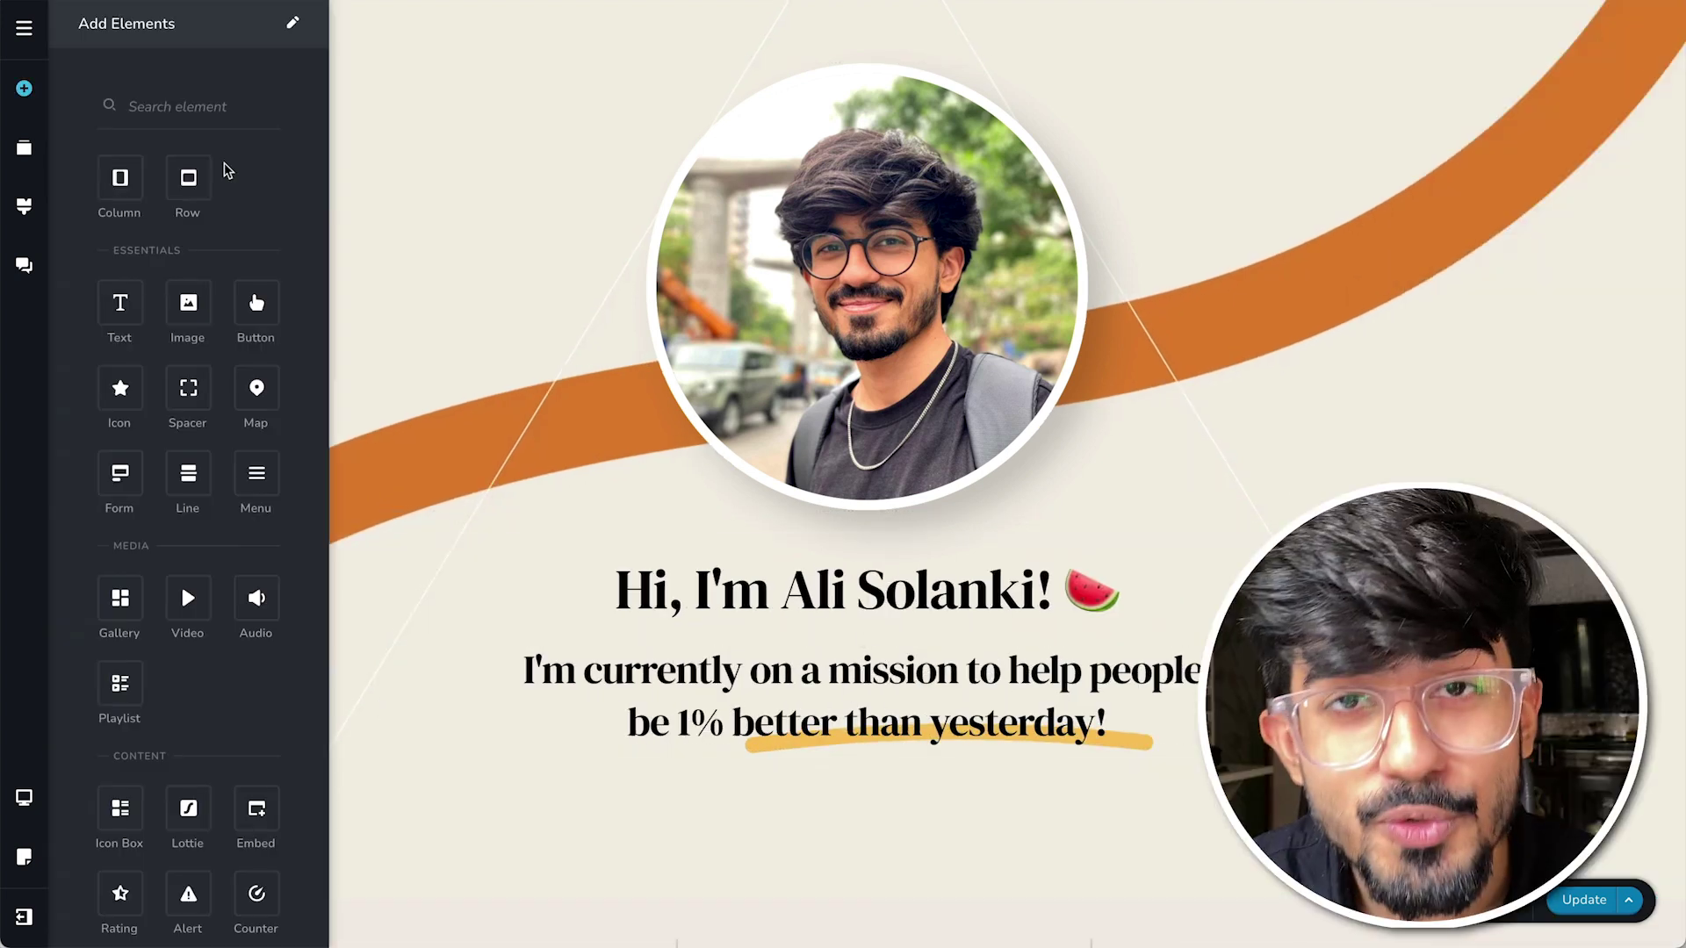
pyautogui.click(189, 106)
pyautogui.write('sp')
pyautogui.moveTo(120, 177); pyautogui.dragTo(789, 633)
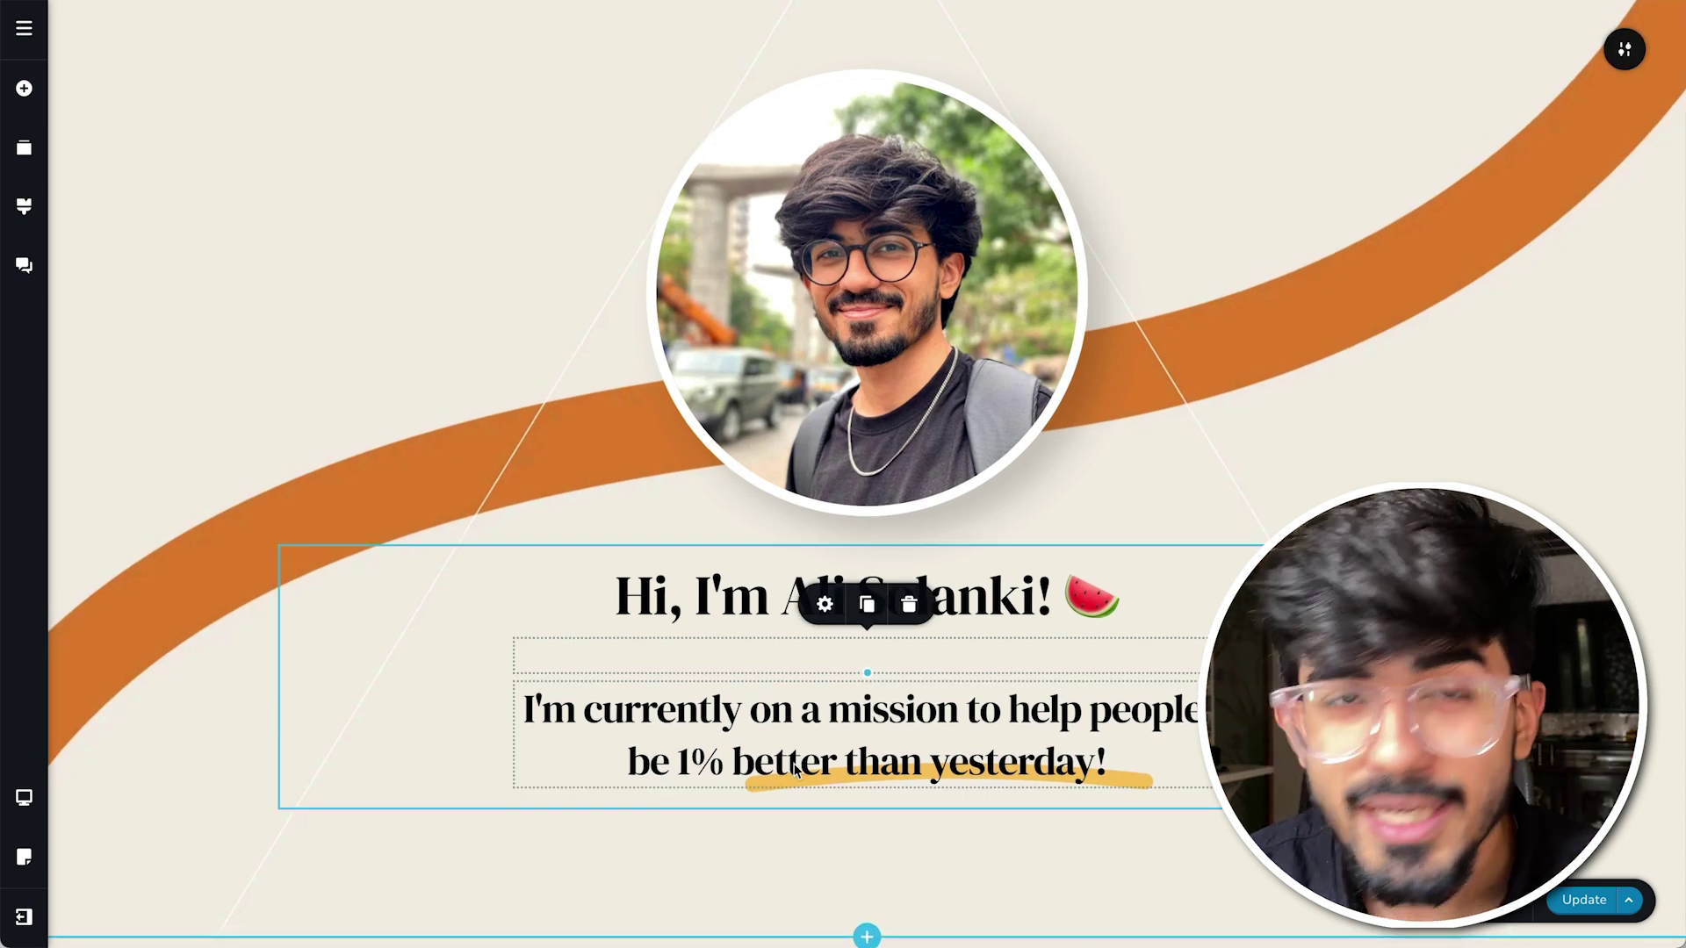
# Add a form with only an email field below the mission heading and set that field's width to 65%.
pyautogui.click(796, 762)
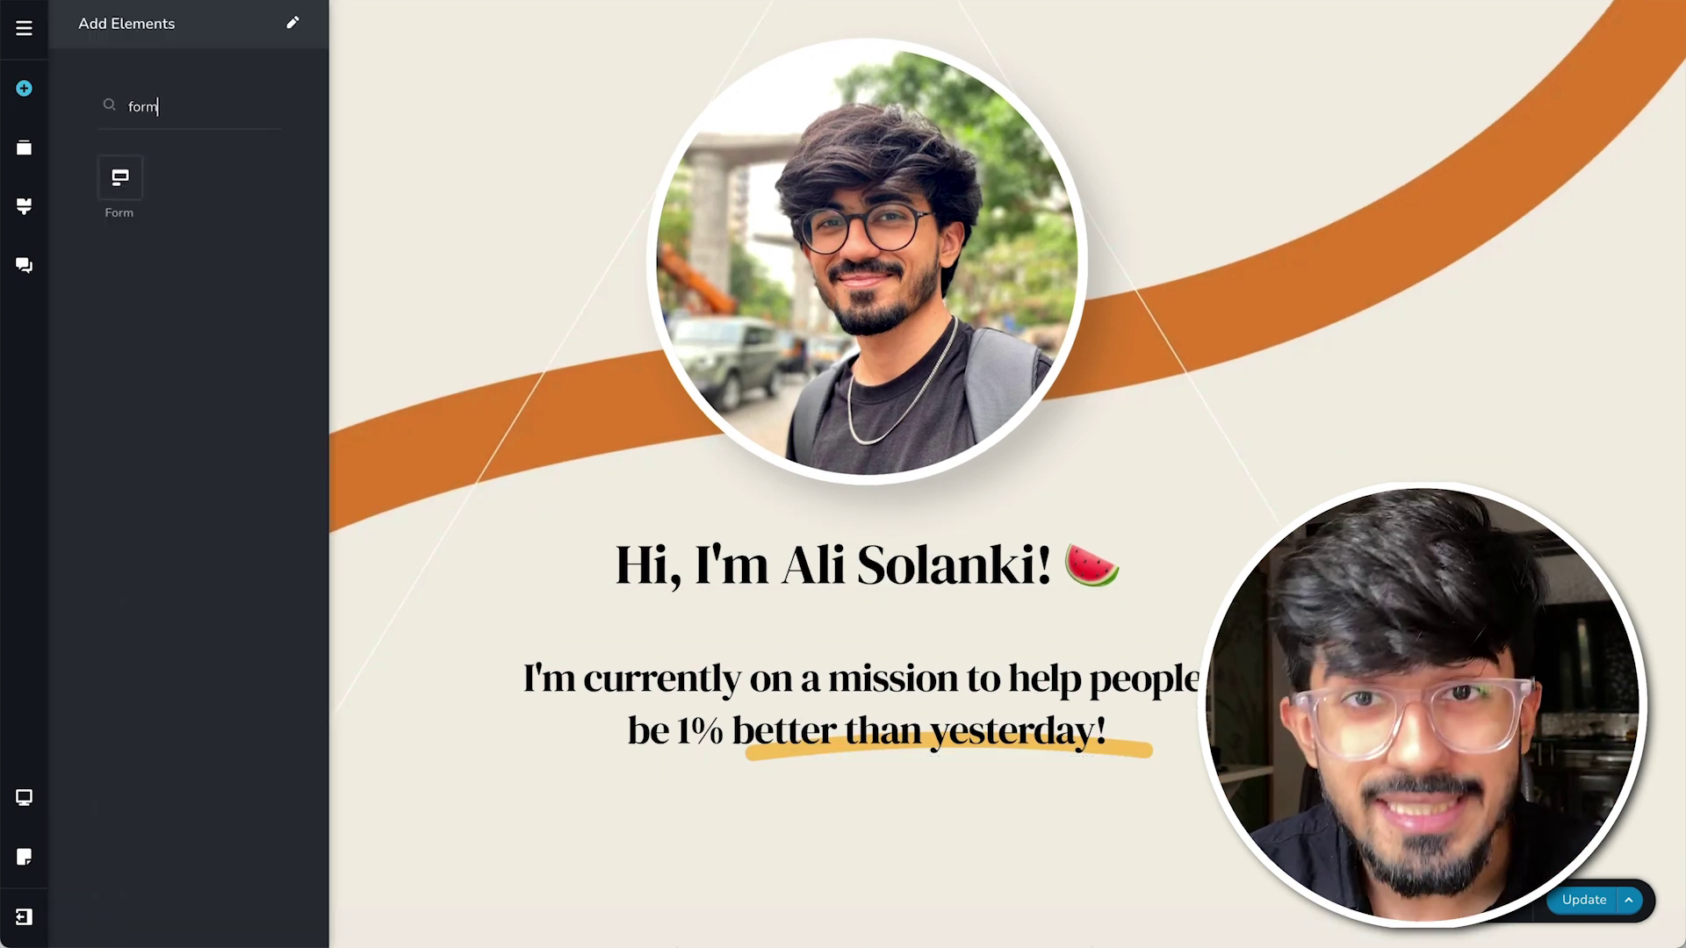
pyautogui.moveTo(124, 176); pyautogui.dragTo(825, 765)
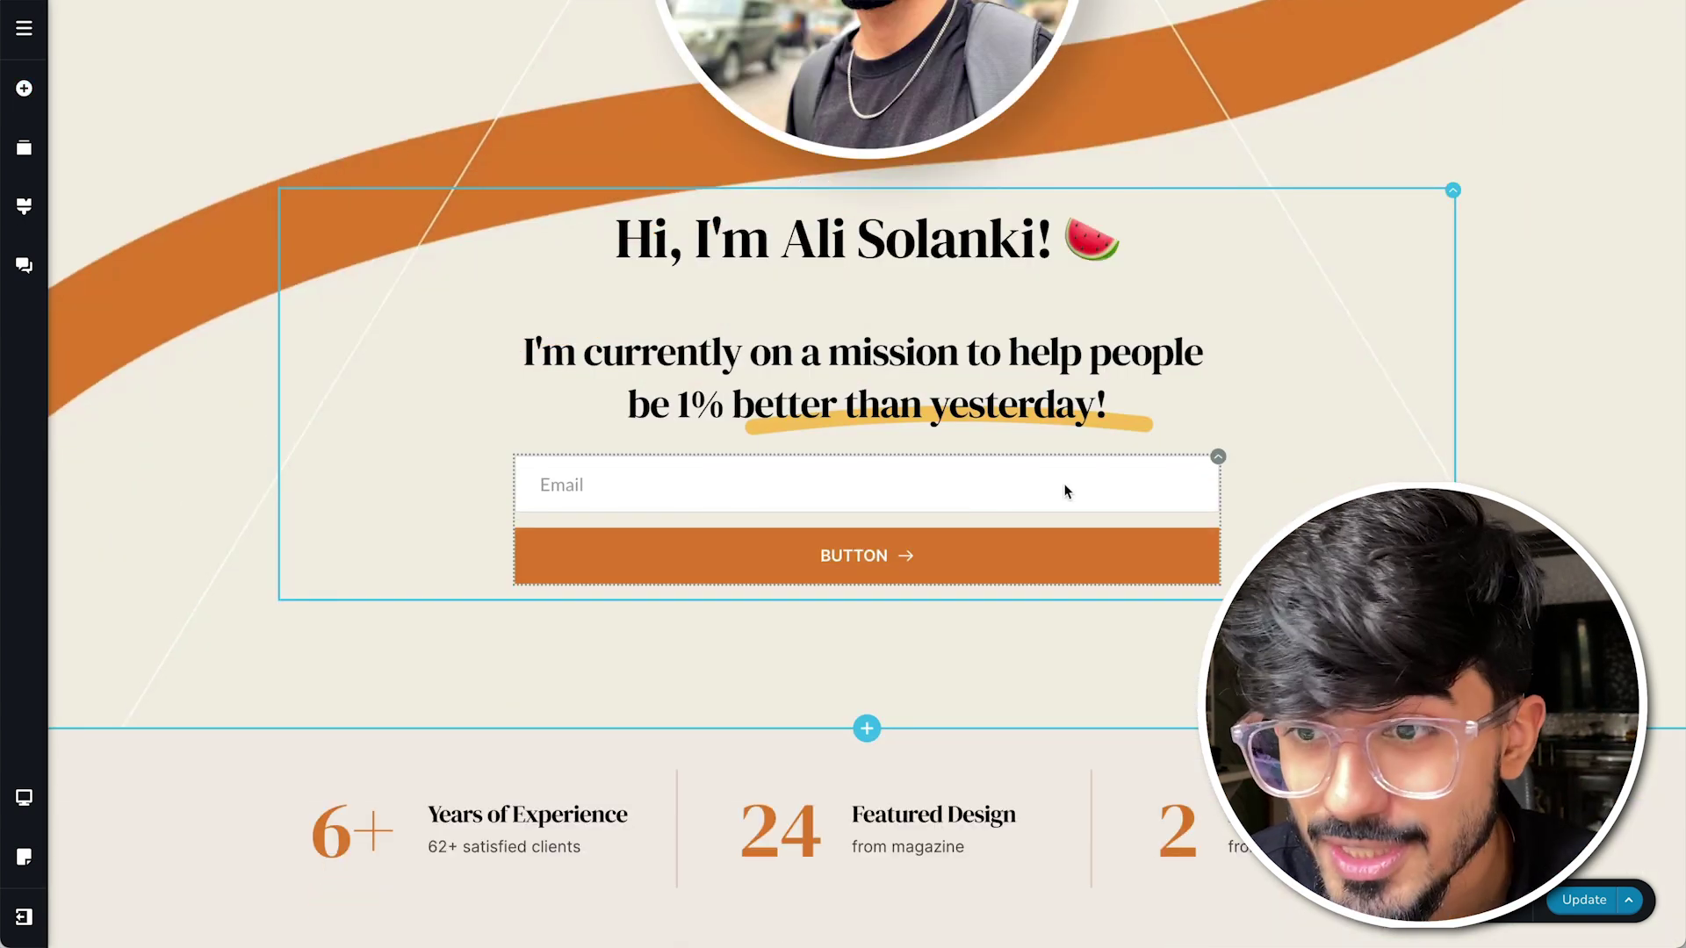
pyautogui.click(1062, 484)
pyautogui.click(901, 416)
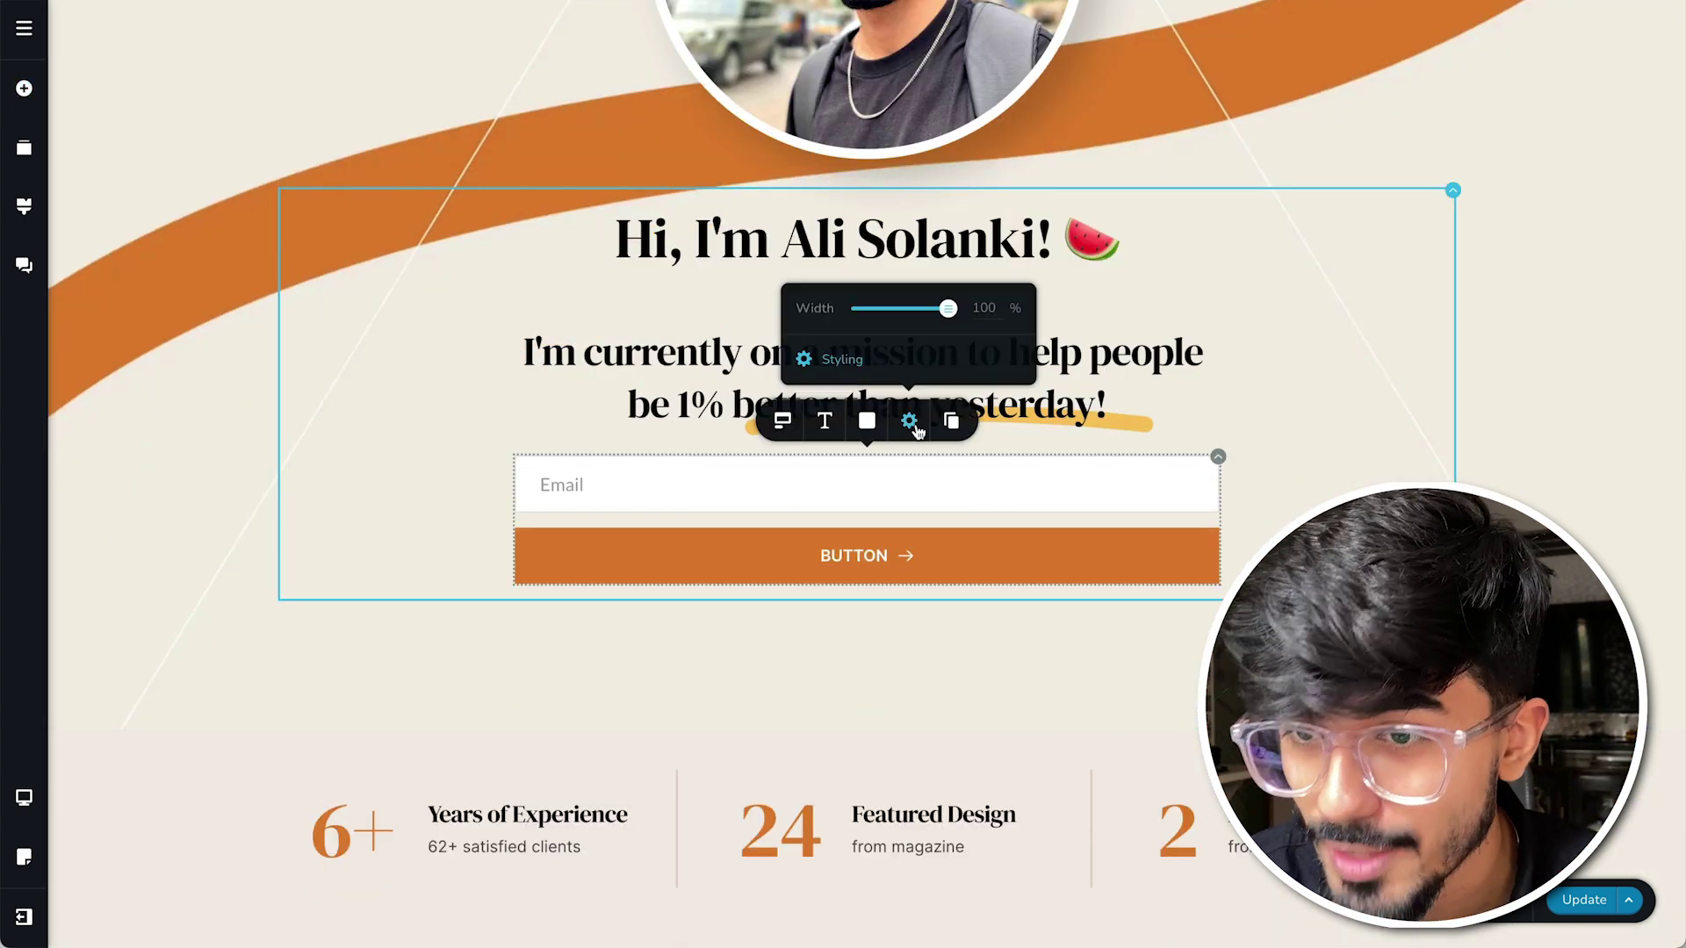
pyautogui.write('65')
# Set the form button's width to 35% and change its label to "Subscribe".
pyautogui.click(940, 533)
pyautogui.click(951, 493)
pyautogui.click(1022, 380)
pyautogui.write('35')
pyautogui.doubleClick(1087, 484)
pyautogui.write('Subscribe')
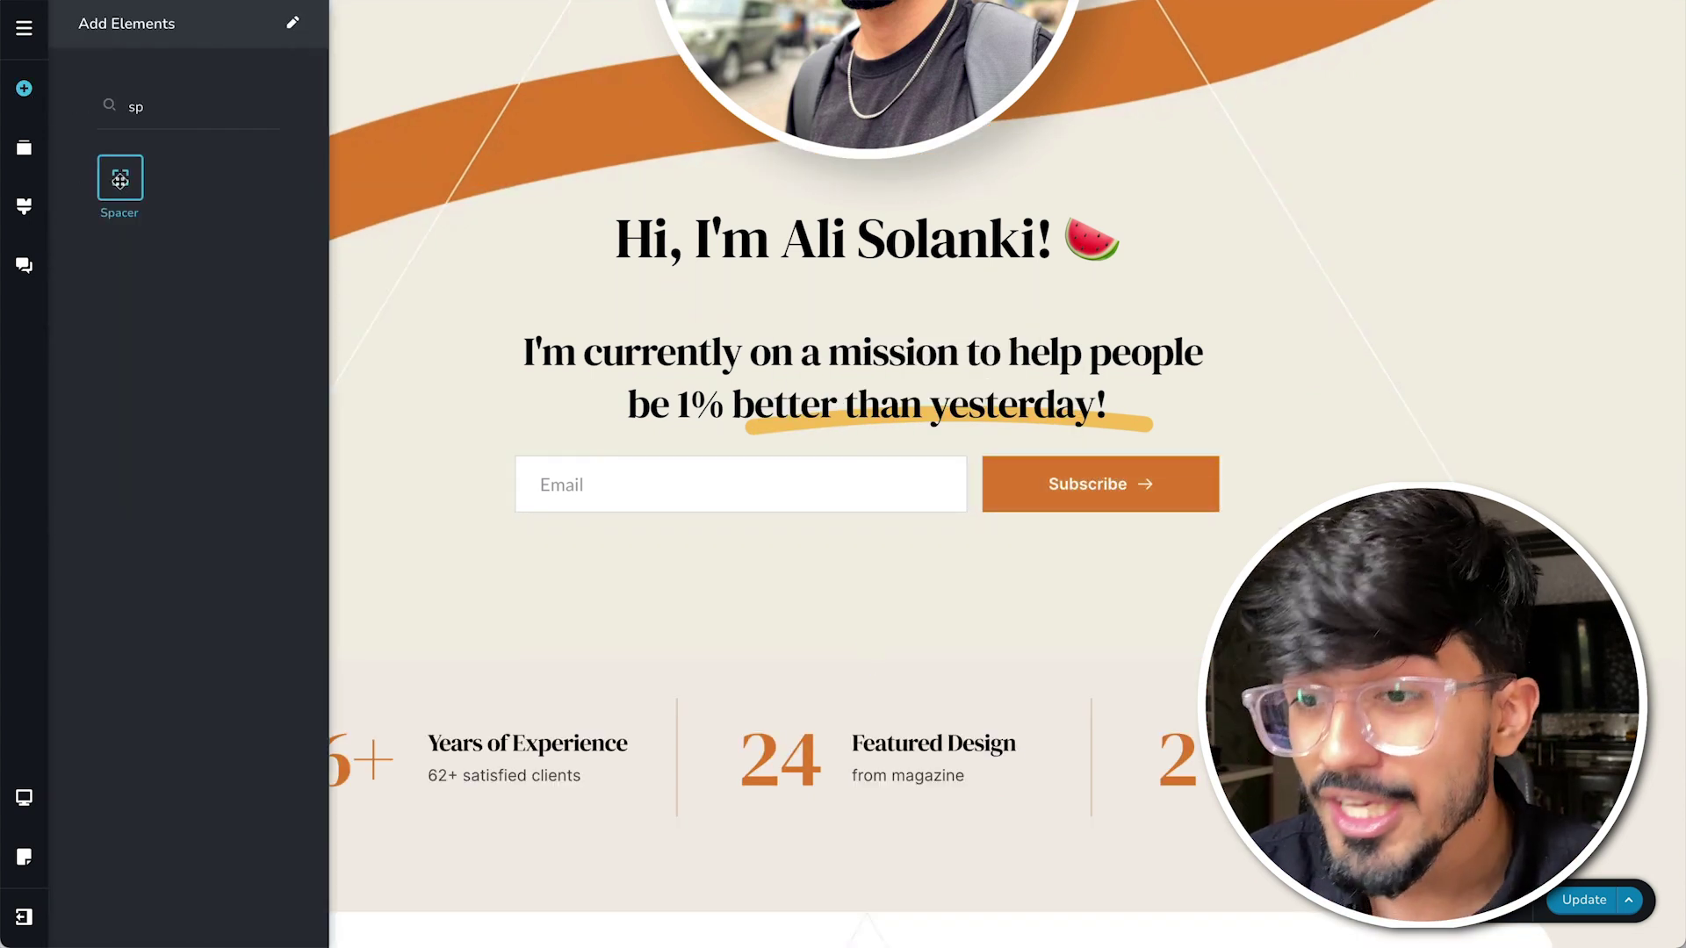
# Add a spacer between the mission heading and the form, and inset the form slightly on both sides.
pyautogui.moveTo(120, 176); pyautogui.dragTo(866, 474)
pyautogui.click(1016, 512)
pyautogui.click(1175, 450)
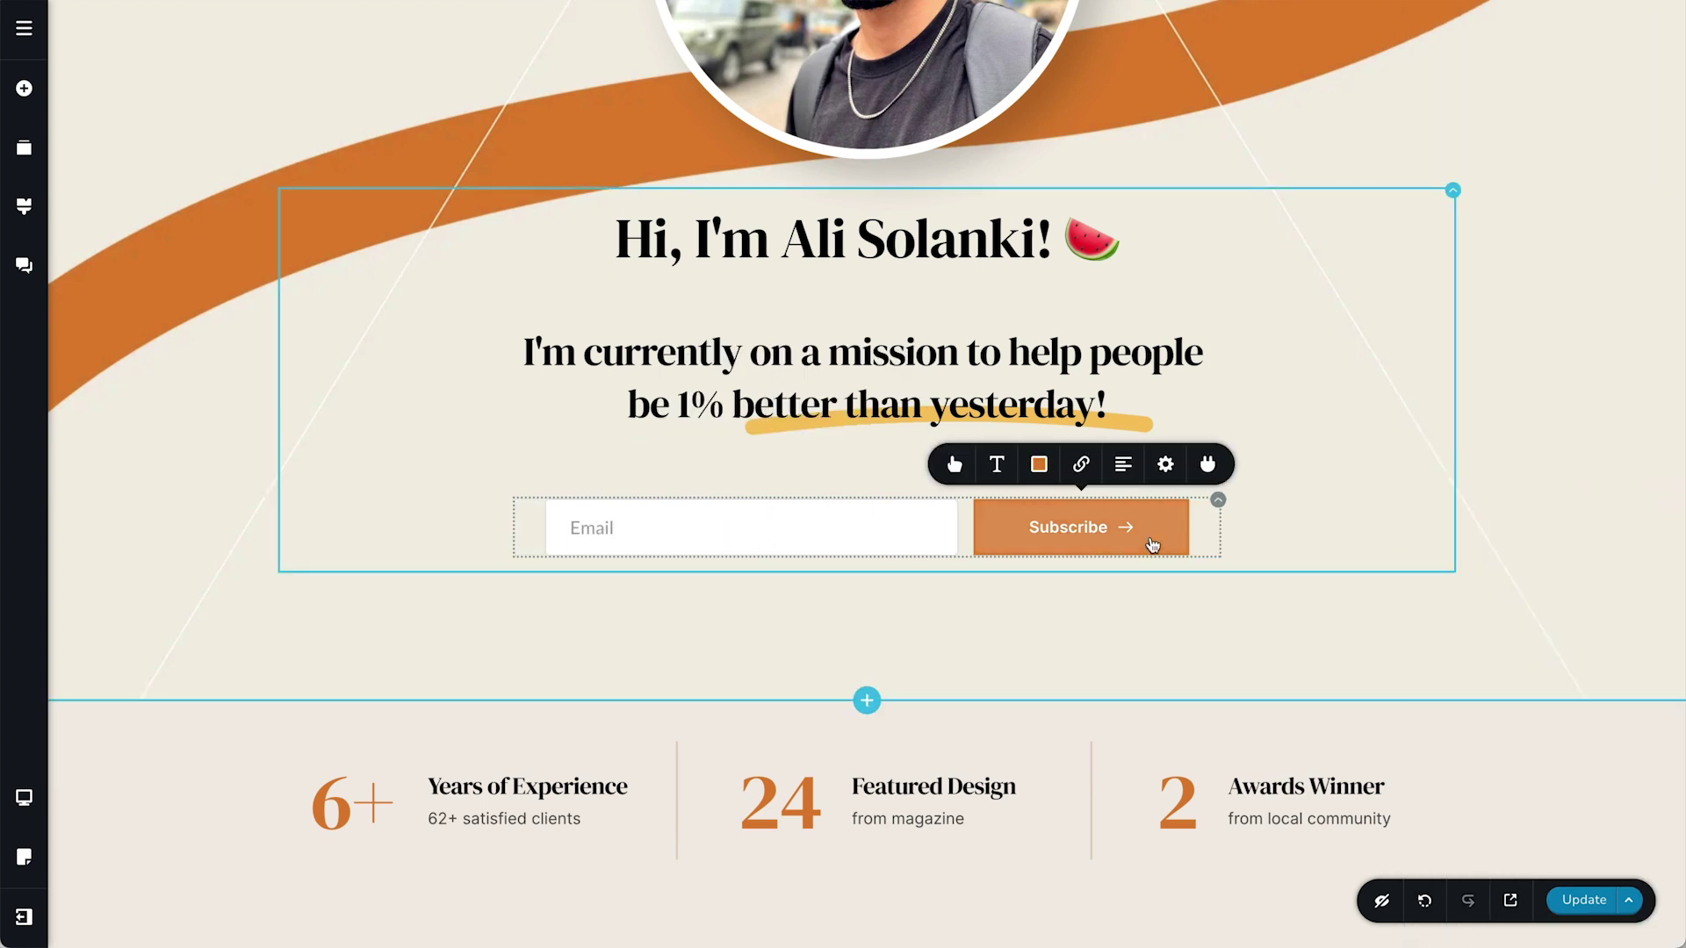
# Slightly round the Subscribe button's corners, and give the email field the placeholder "Type your email address" in Paragraph typography.
pyautogui.click(954, 464)
pyautogui.doubleClick(1023, 404)
pyautogui.click(594, 528)
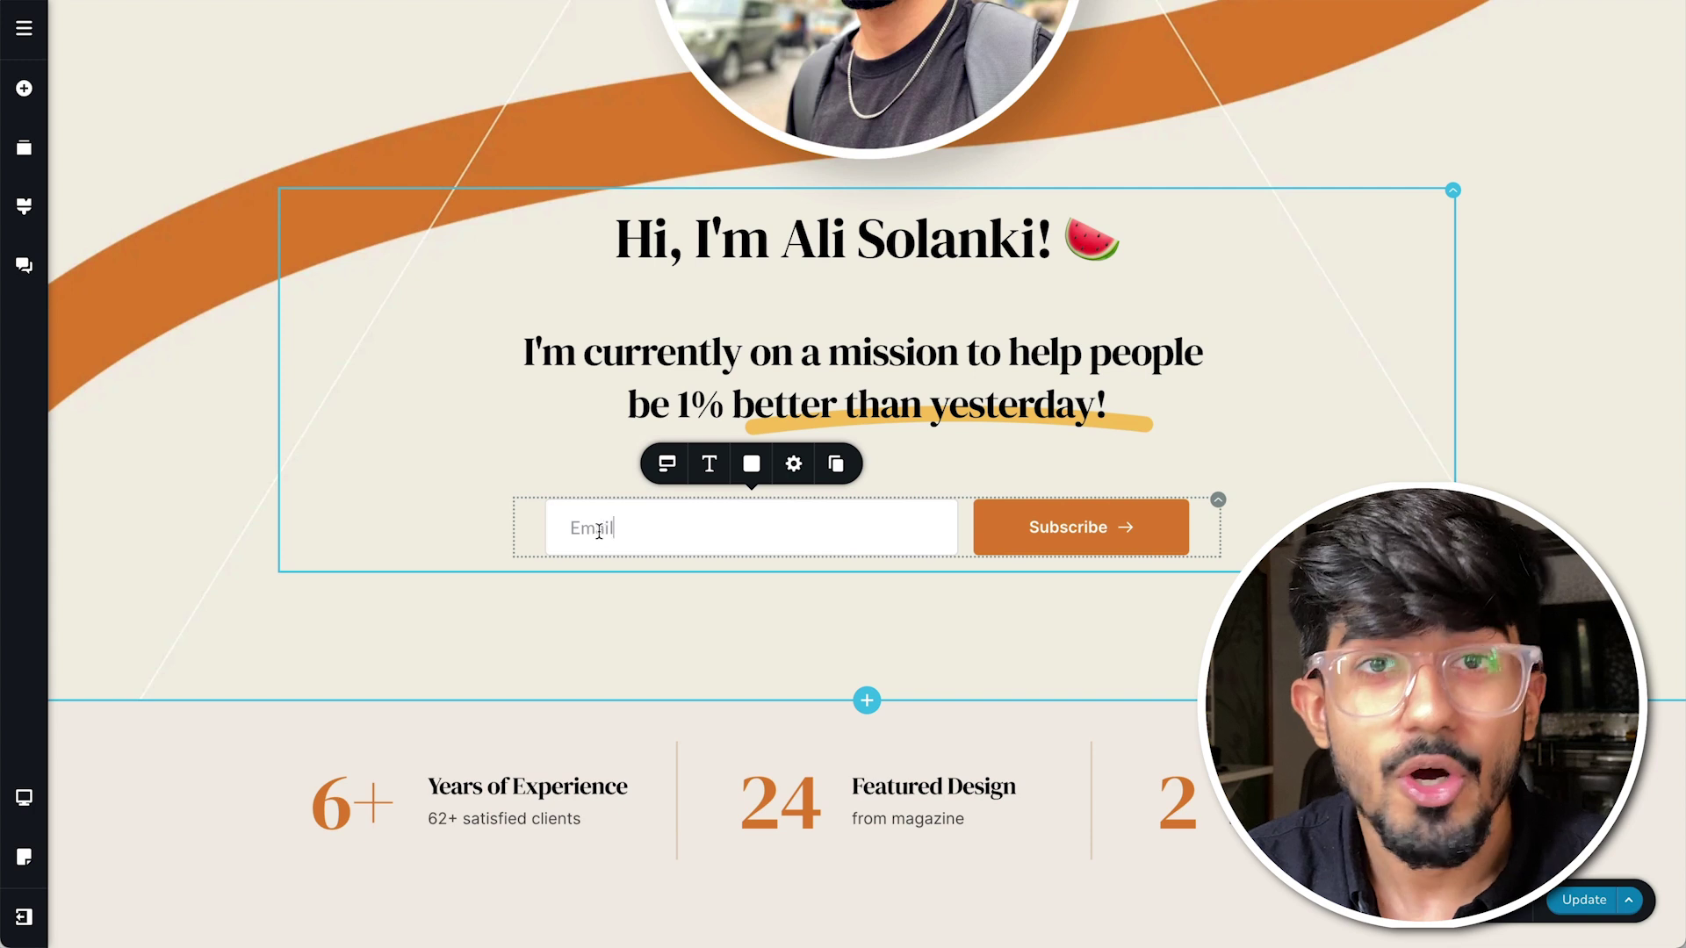
pyautogui.click(709, 463)
pyautogui.click(795, 280)
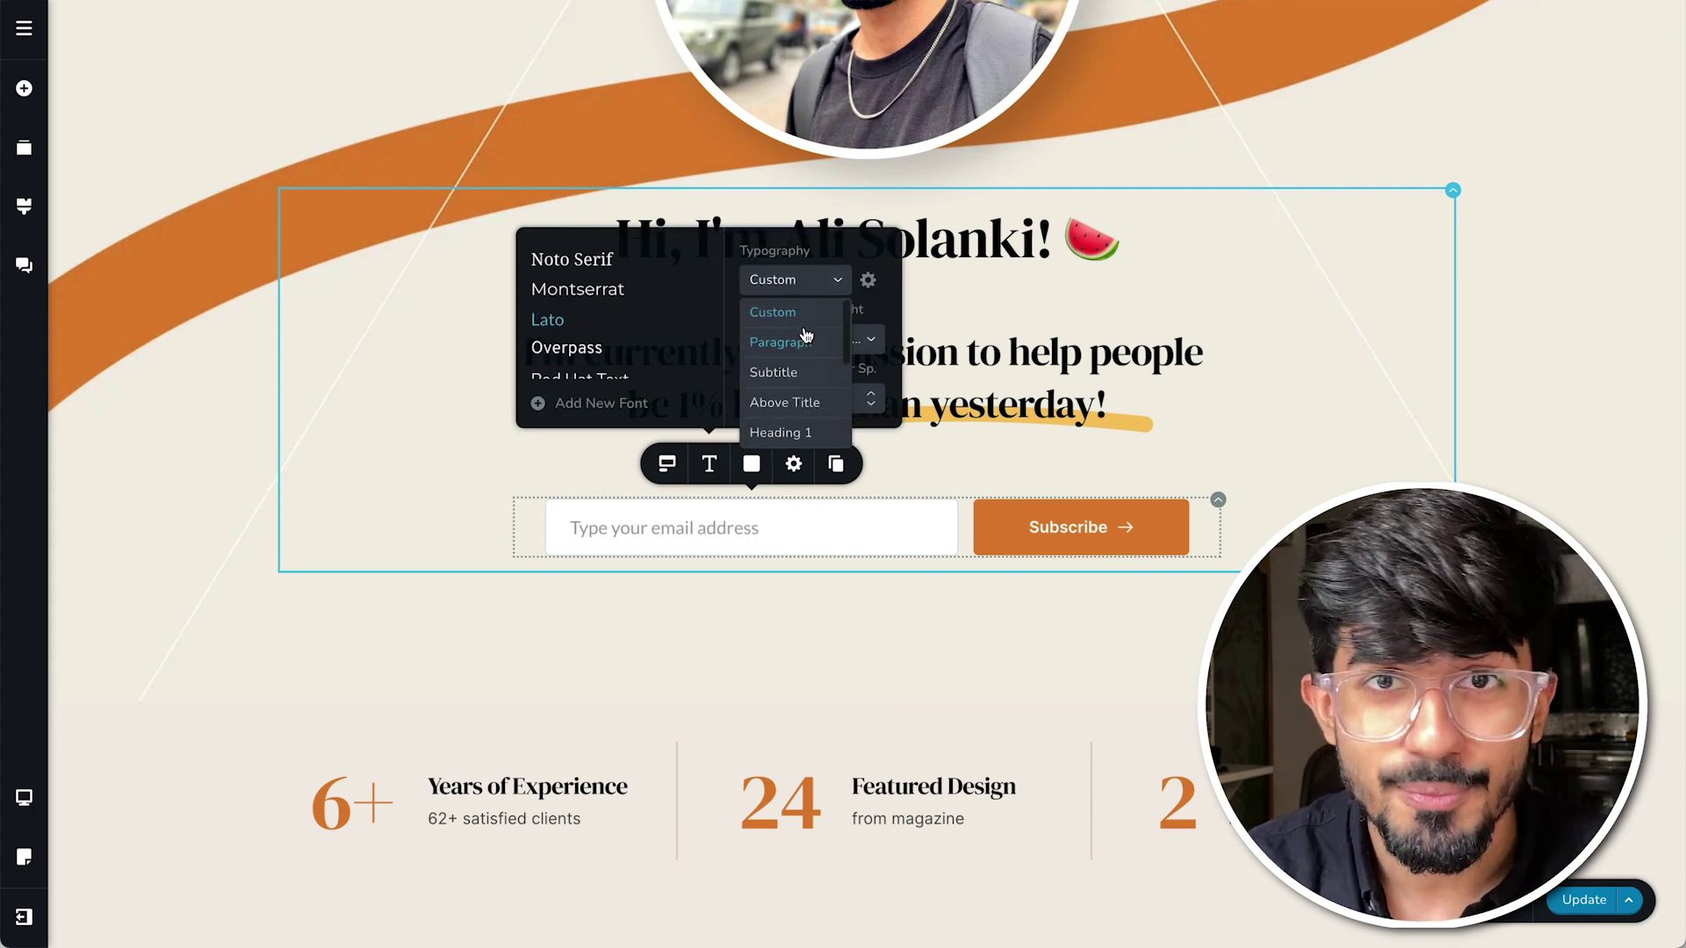
pyautogui.click(289, 519)
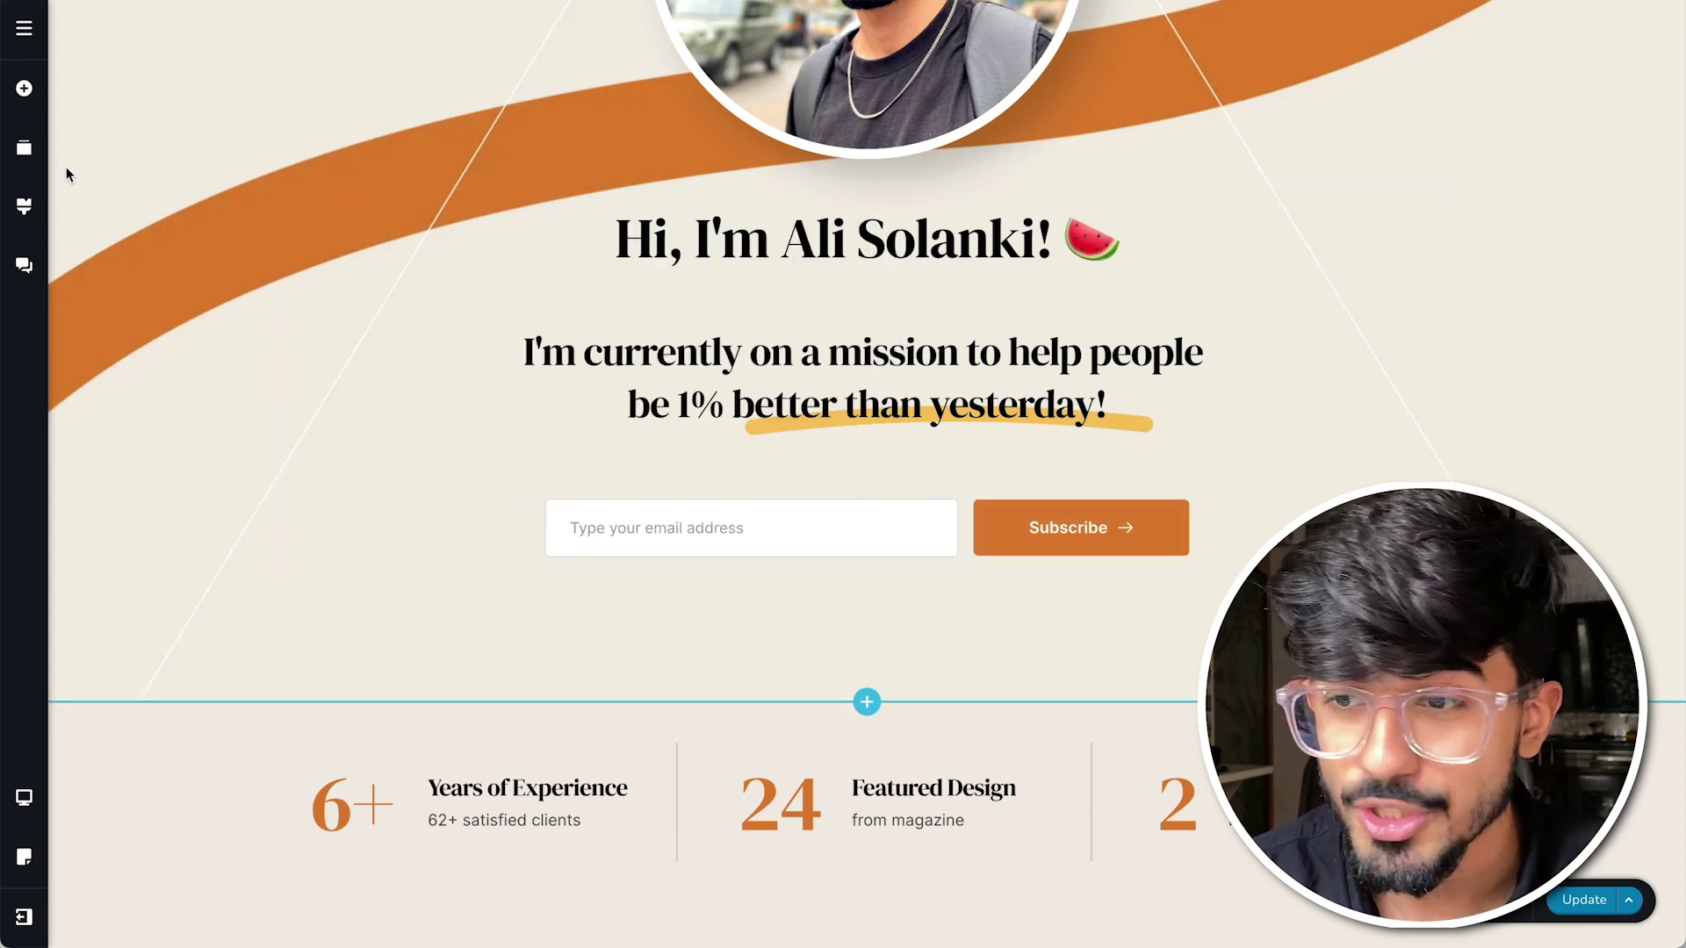
# Change the orange accent colour in the page's global style palette to #E03E3E.
pyautogui.click(23, 207)
pyautogui.click(142, 178)
pyautogui.doubleClick(130, 378)
pyautogui.hotkey('ctrl', 'v')
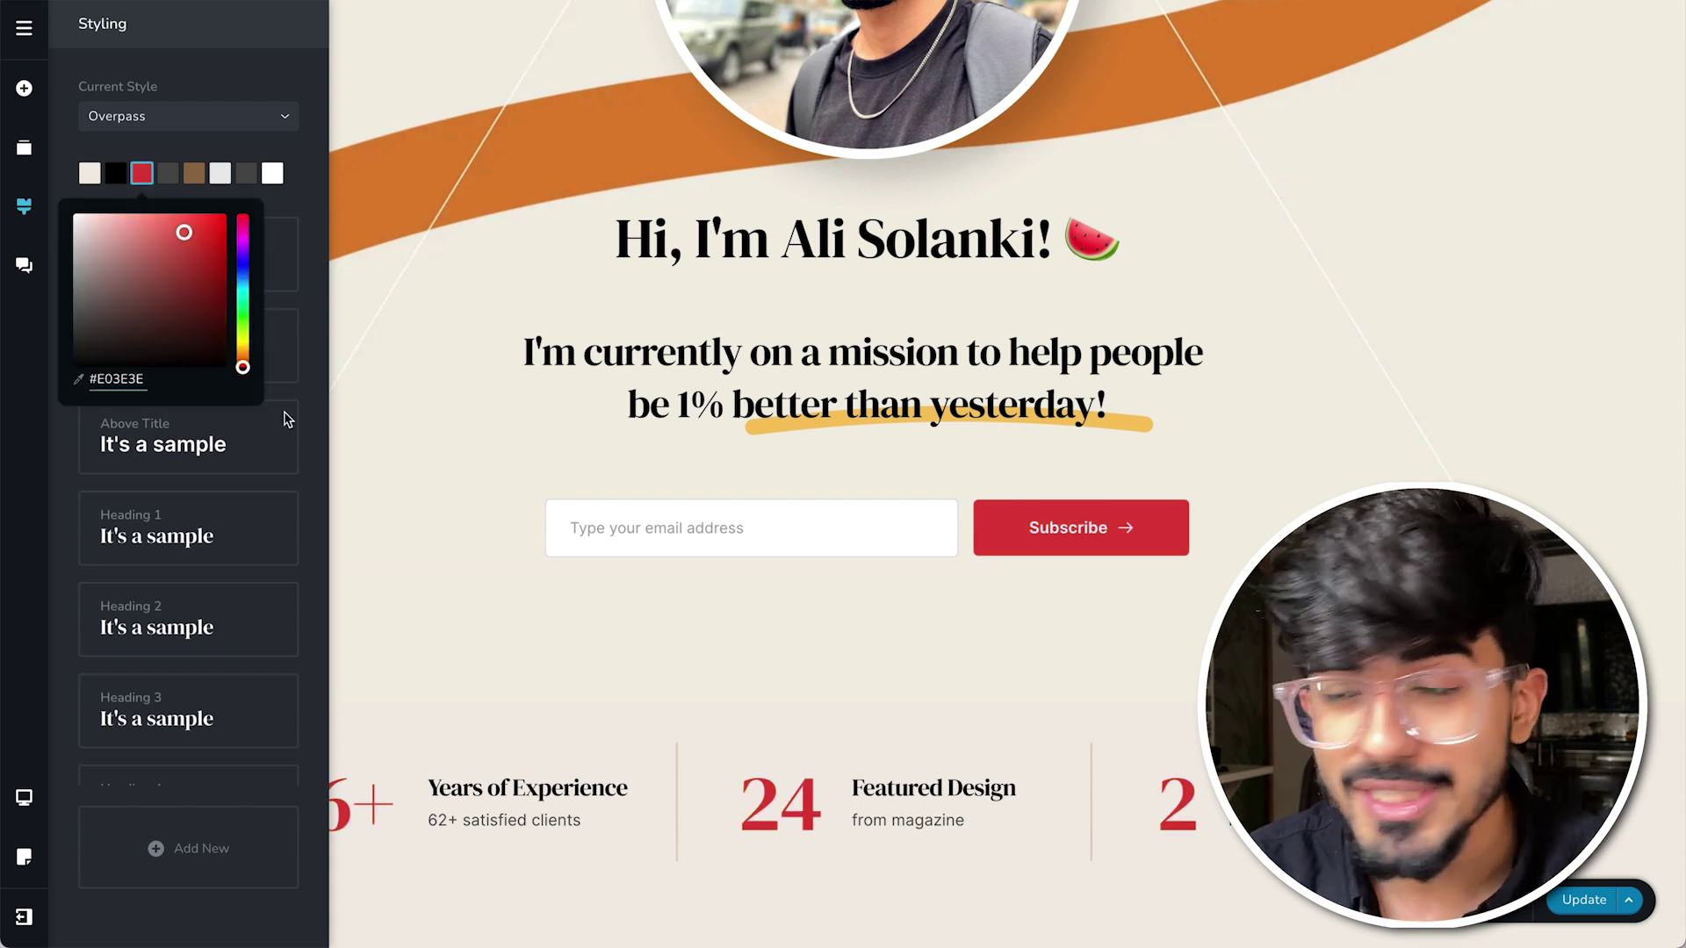
pyautogui.click(613, 598)
# Change the years-of-experience figure to "9+" and the Featured Design figure to "58k" in the red accent colour.
pyautogui.scroll(-1, 692, 556)
pyautogui.scroll(-2, 692, 562)
pyautogui.click(354, 623)
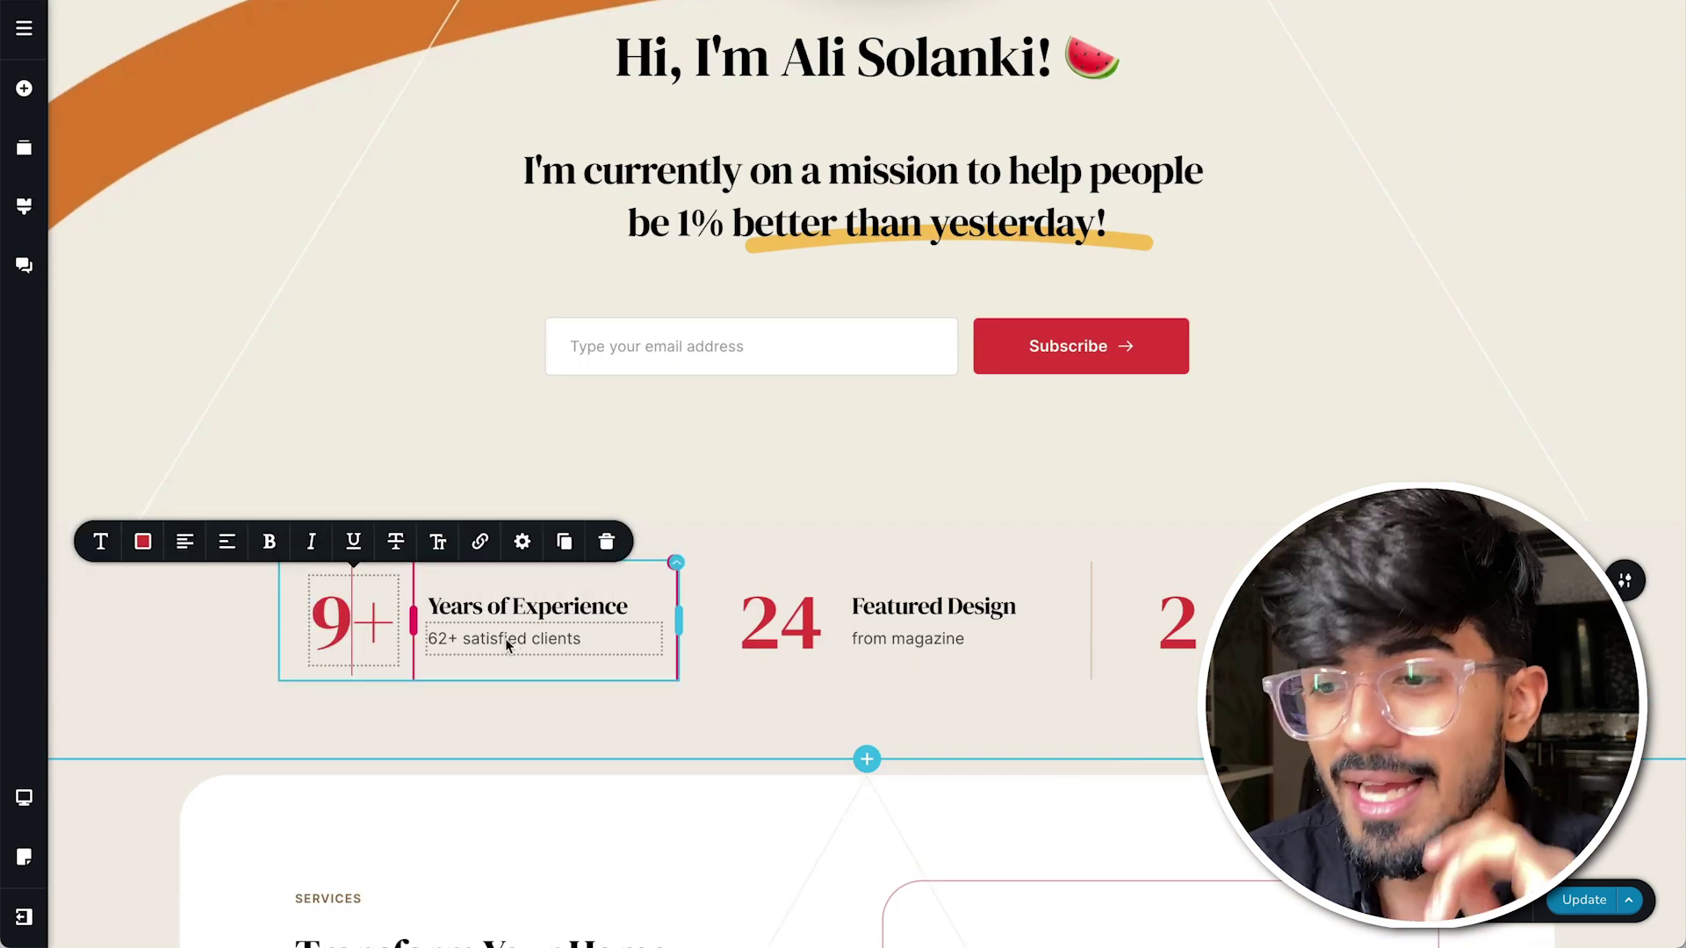
pyautogui.click(783, 613)
pyautogui.write('58k')
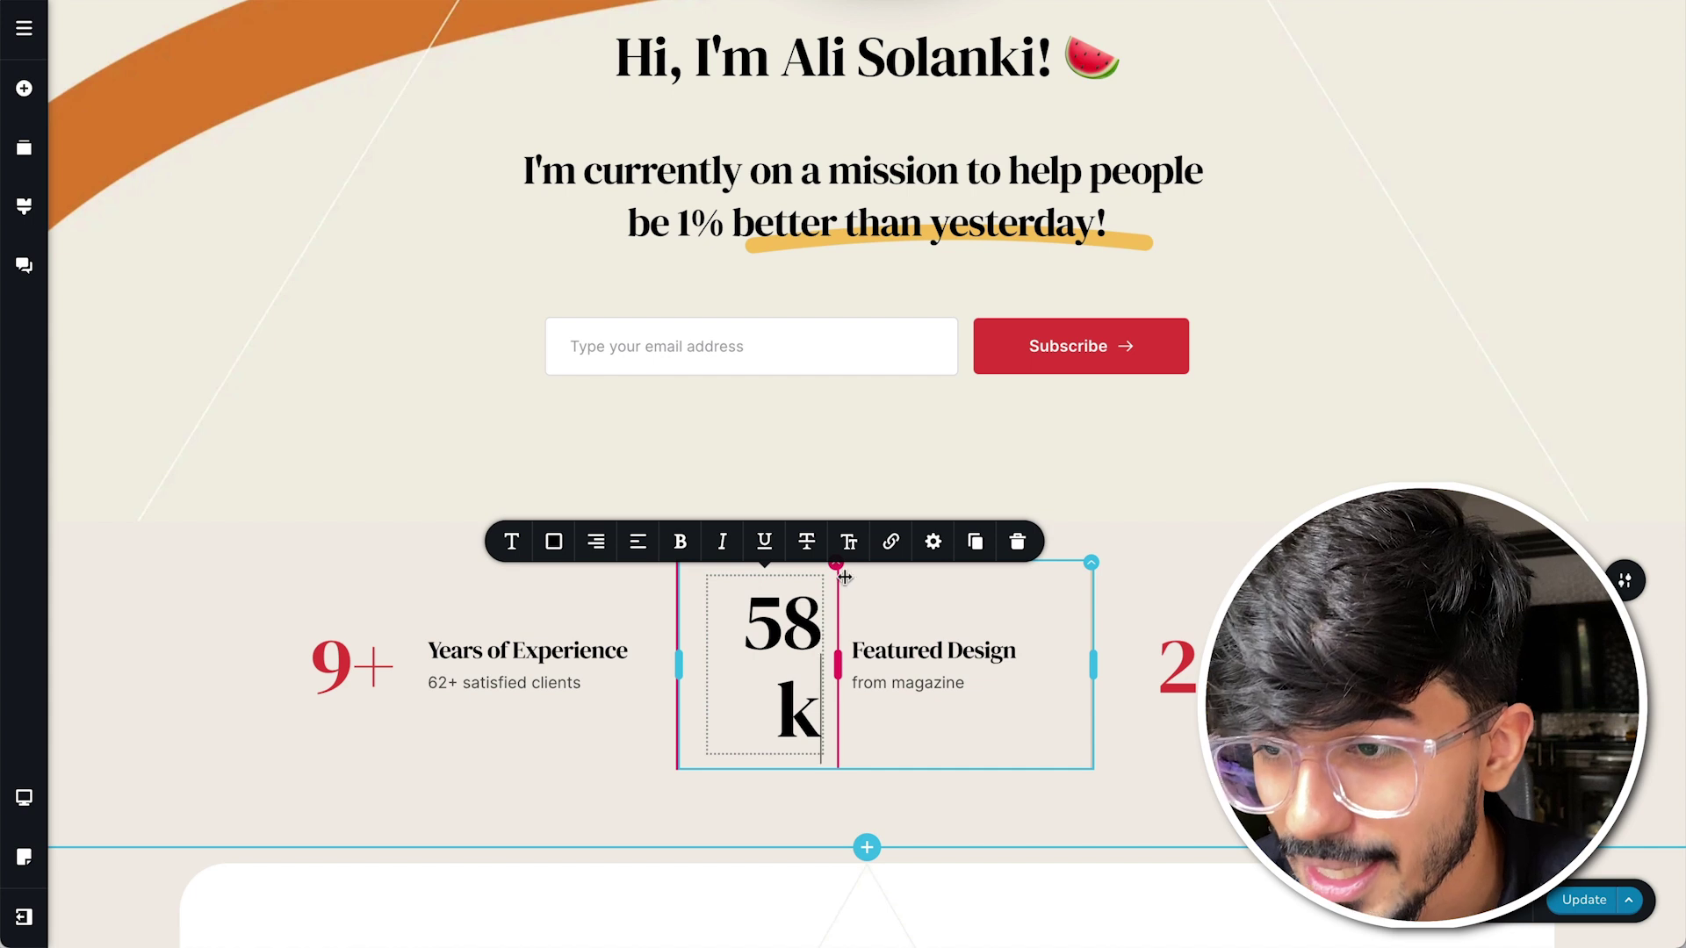
pyautogui.click(553, 541)
pyautogui.hotkey('ctrl', 'a')
pyautogui.click(554, 542)
pyautogui.click(503, 454)
# Widen the 58k number column and the second statistic's column, and change that statistic's title to "YouTube Subscribers".
pyautogui.moveTo(839, 661); pyautogui.dragTo(860, 661)
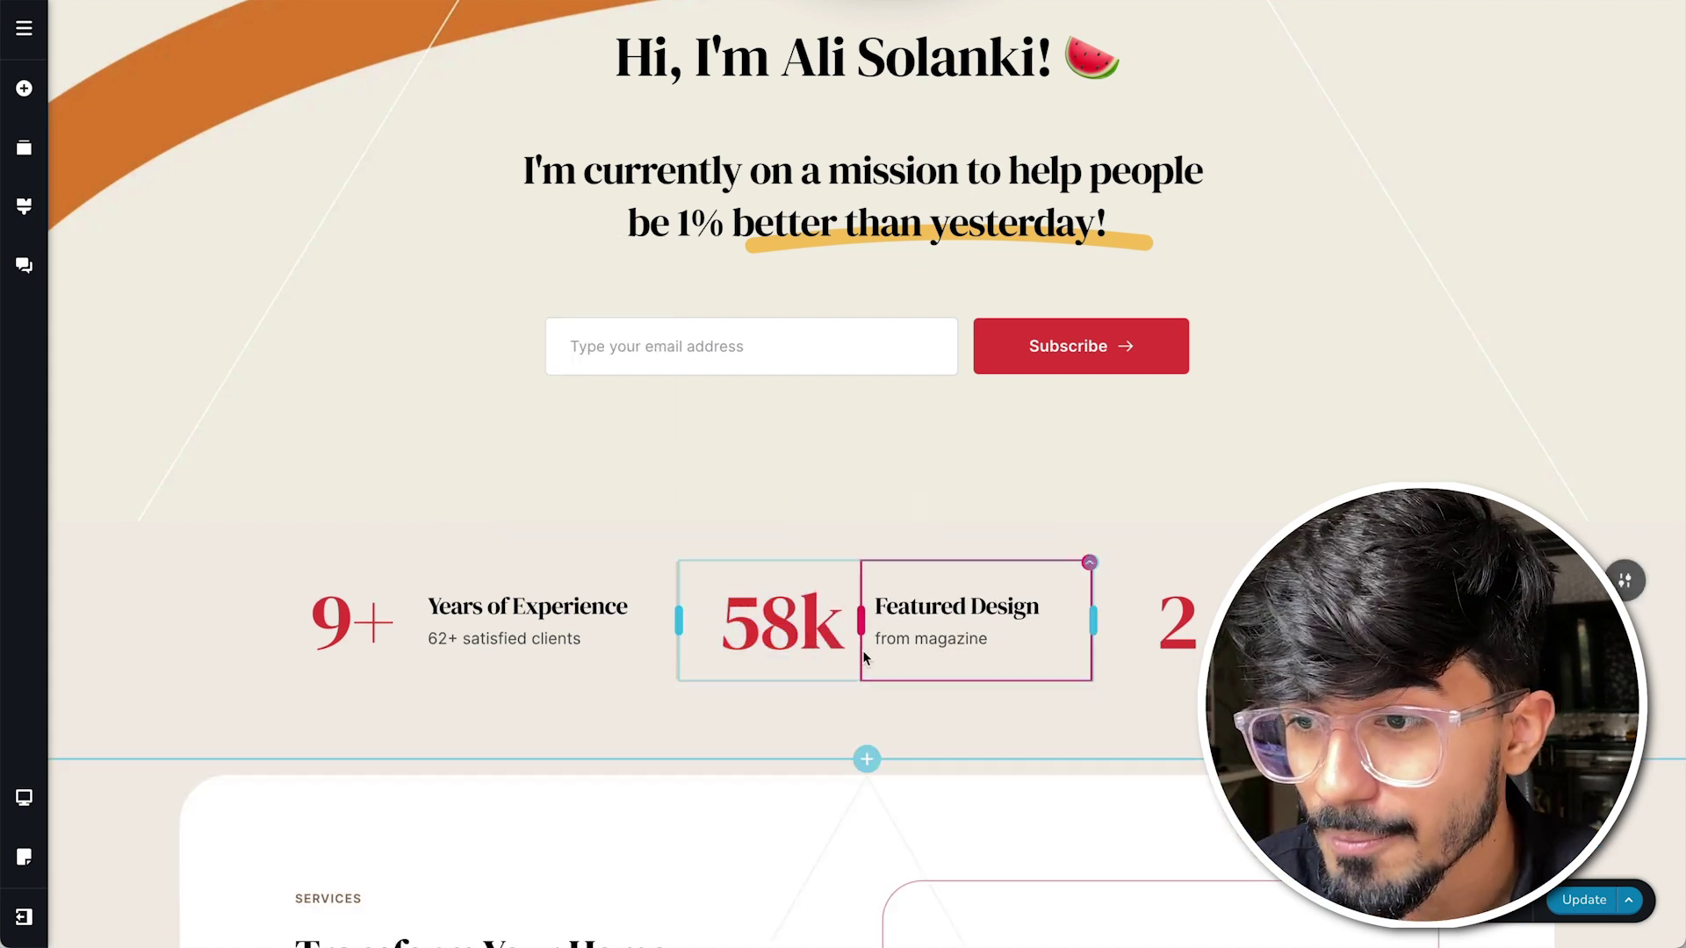
pyautogui.moveTo(1091, 614); pyautogui.dragTo(1109, 614)
pyautogui.moveTo(1109, 615); pyautogui.dragTo(1123, 615)
pyautogui.doubleClick(926, 606)
pyautogui.write('YouTub')
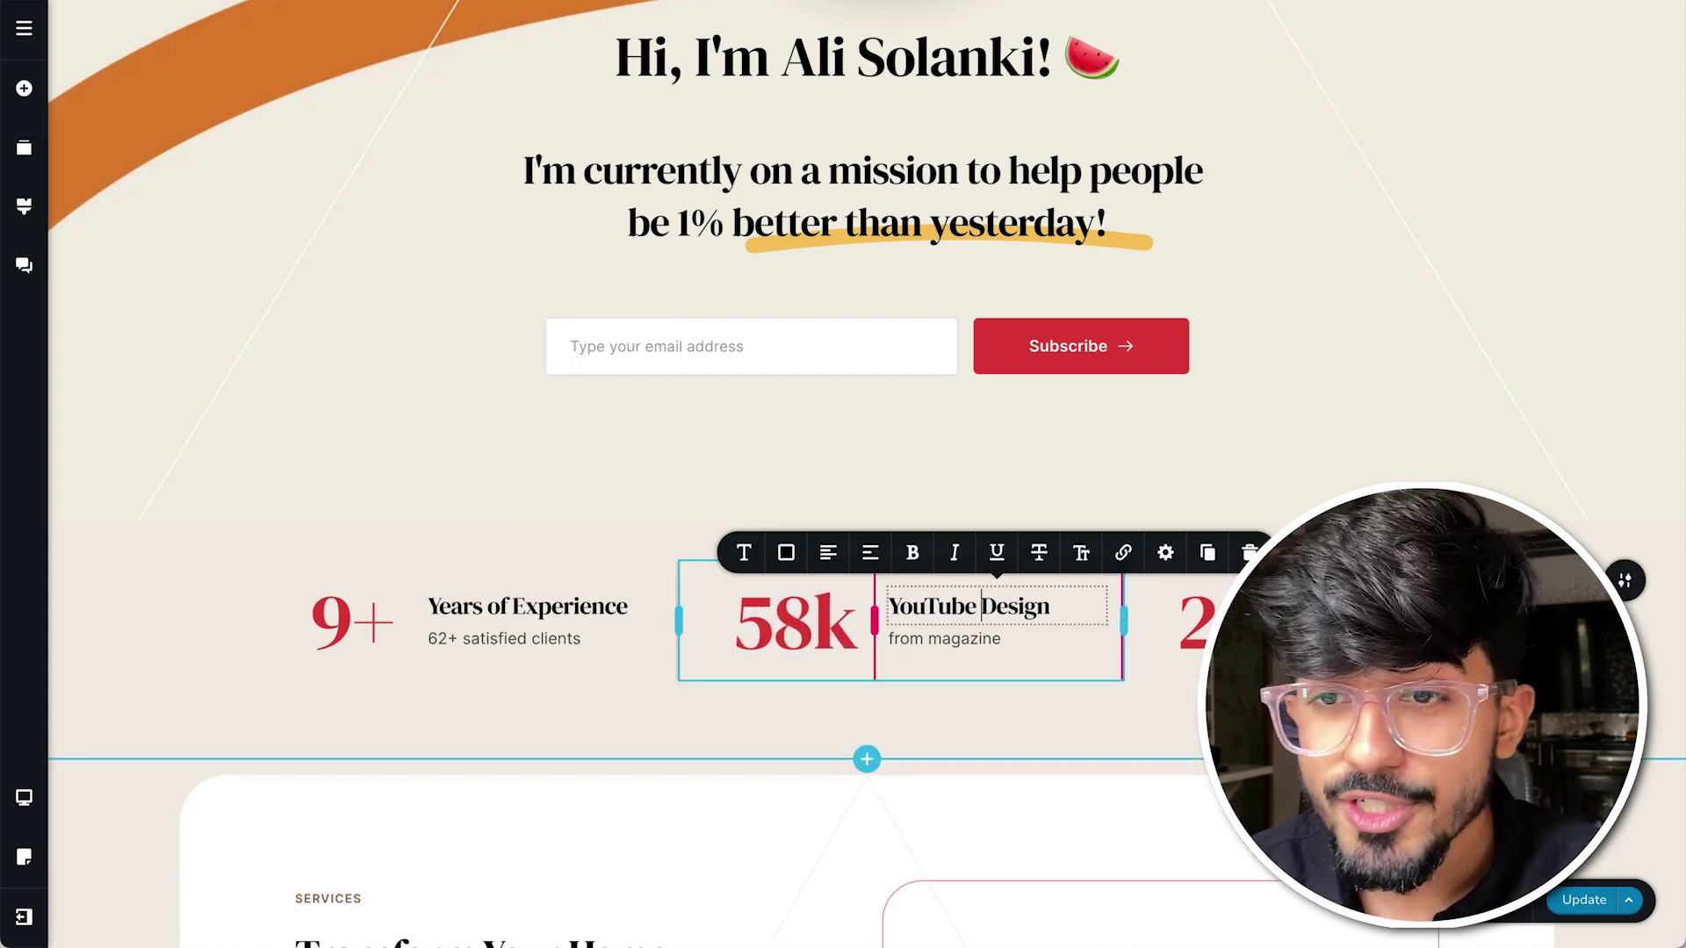
pyautogui.write('e Subs')
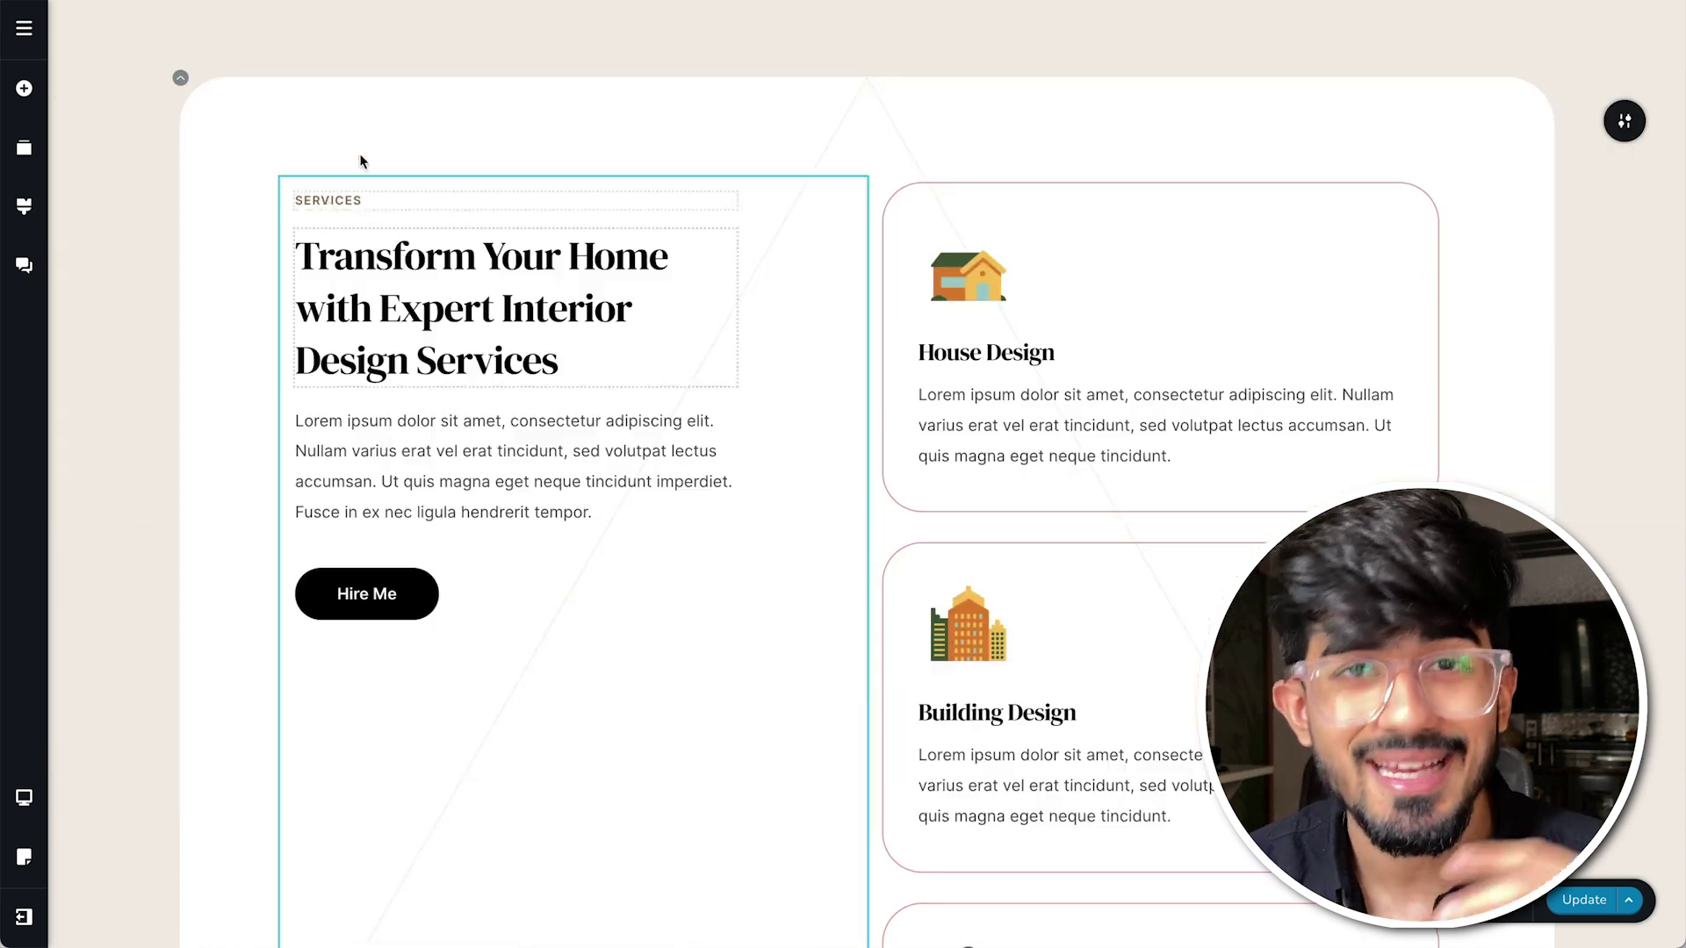
# Change the Services label to "ABOUT ME" and colour it with the red accent.
pyautogui.doubleClick(326, 200)
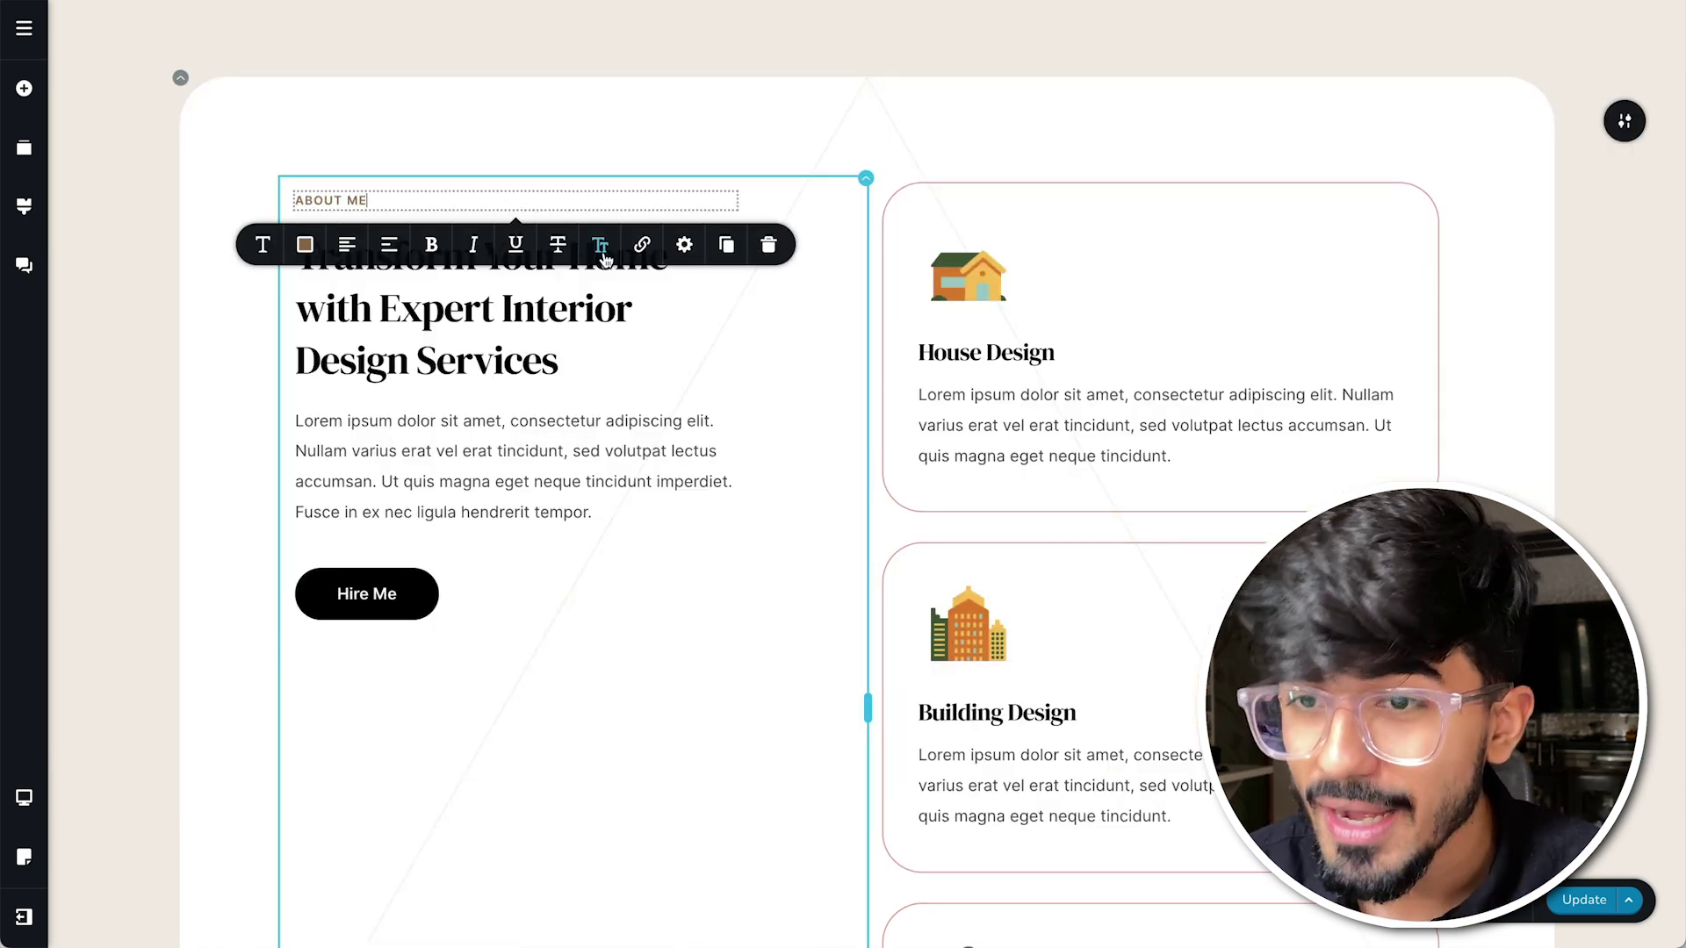
pyautogui.click(603, 250)
pyautogui.click(252, 493)
pyautogui.click(226, 594)
# Replace the About Me heading with "YouTuber, Serial Entrepreneur, Developer and a lot more!" and the placeholder paragraph with the personal bio.
pyautogui.click(584, 369)
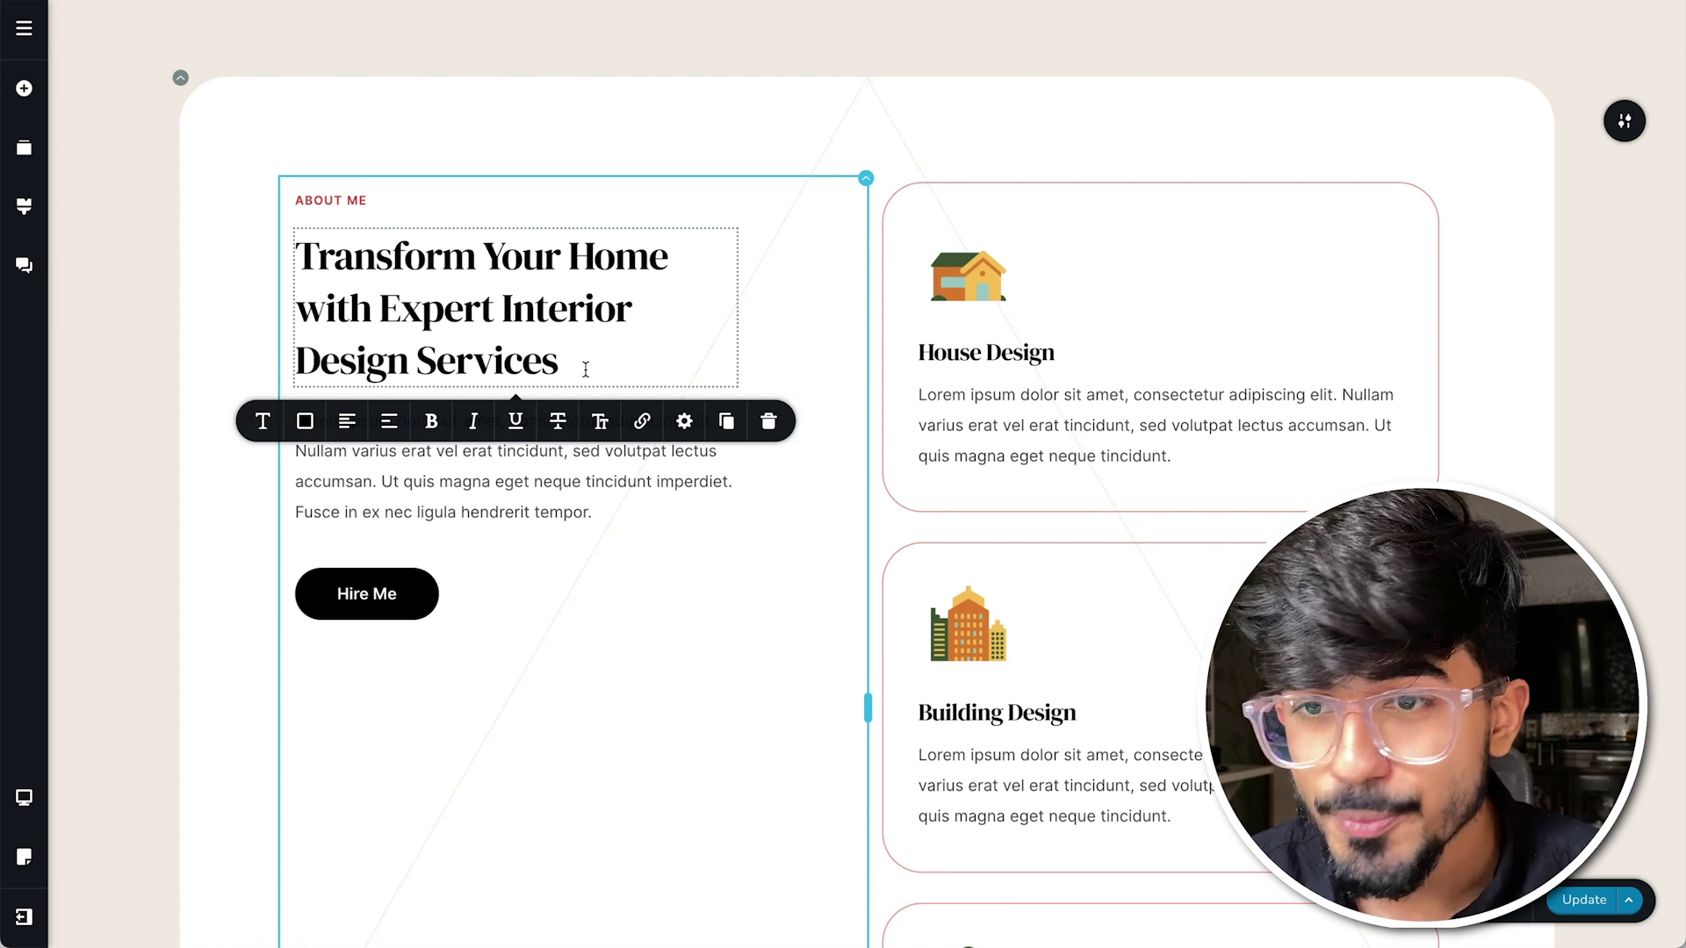
pyautogui.moveTo(585, 369); pyautogui.dragTo(304, 257)
pyautogui.hotkey('ctrl', 'v')
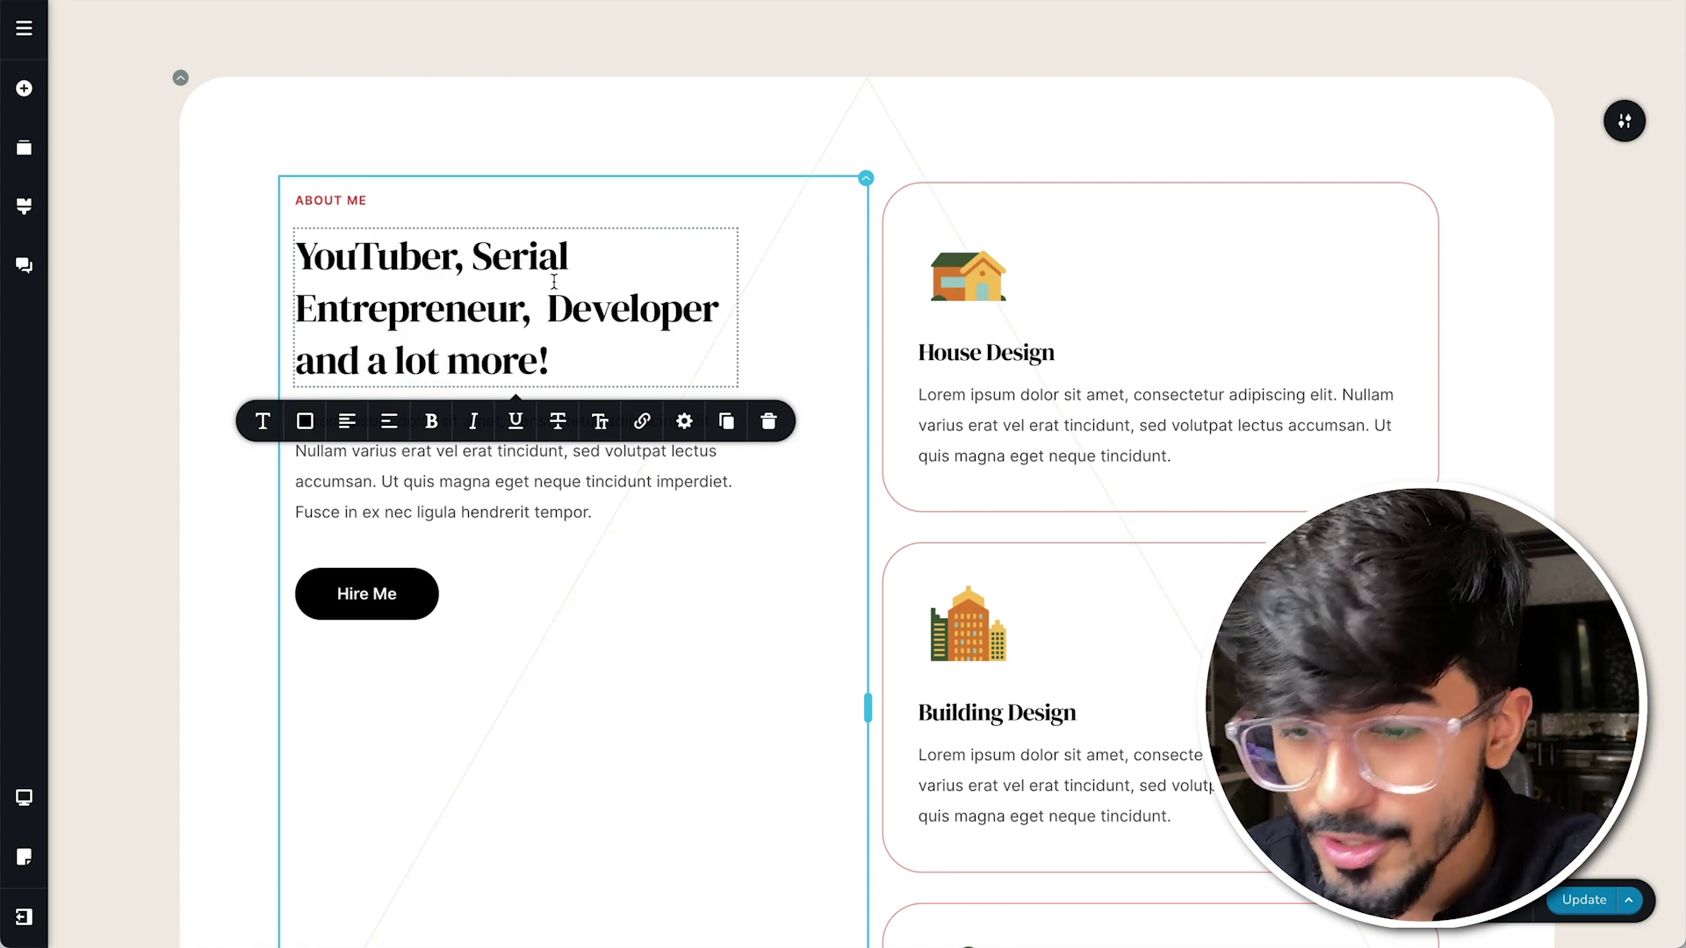
pyautogui.click(594, 481)
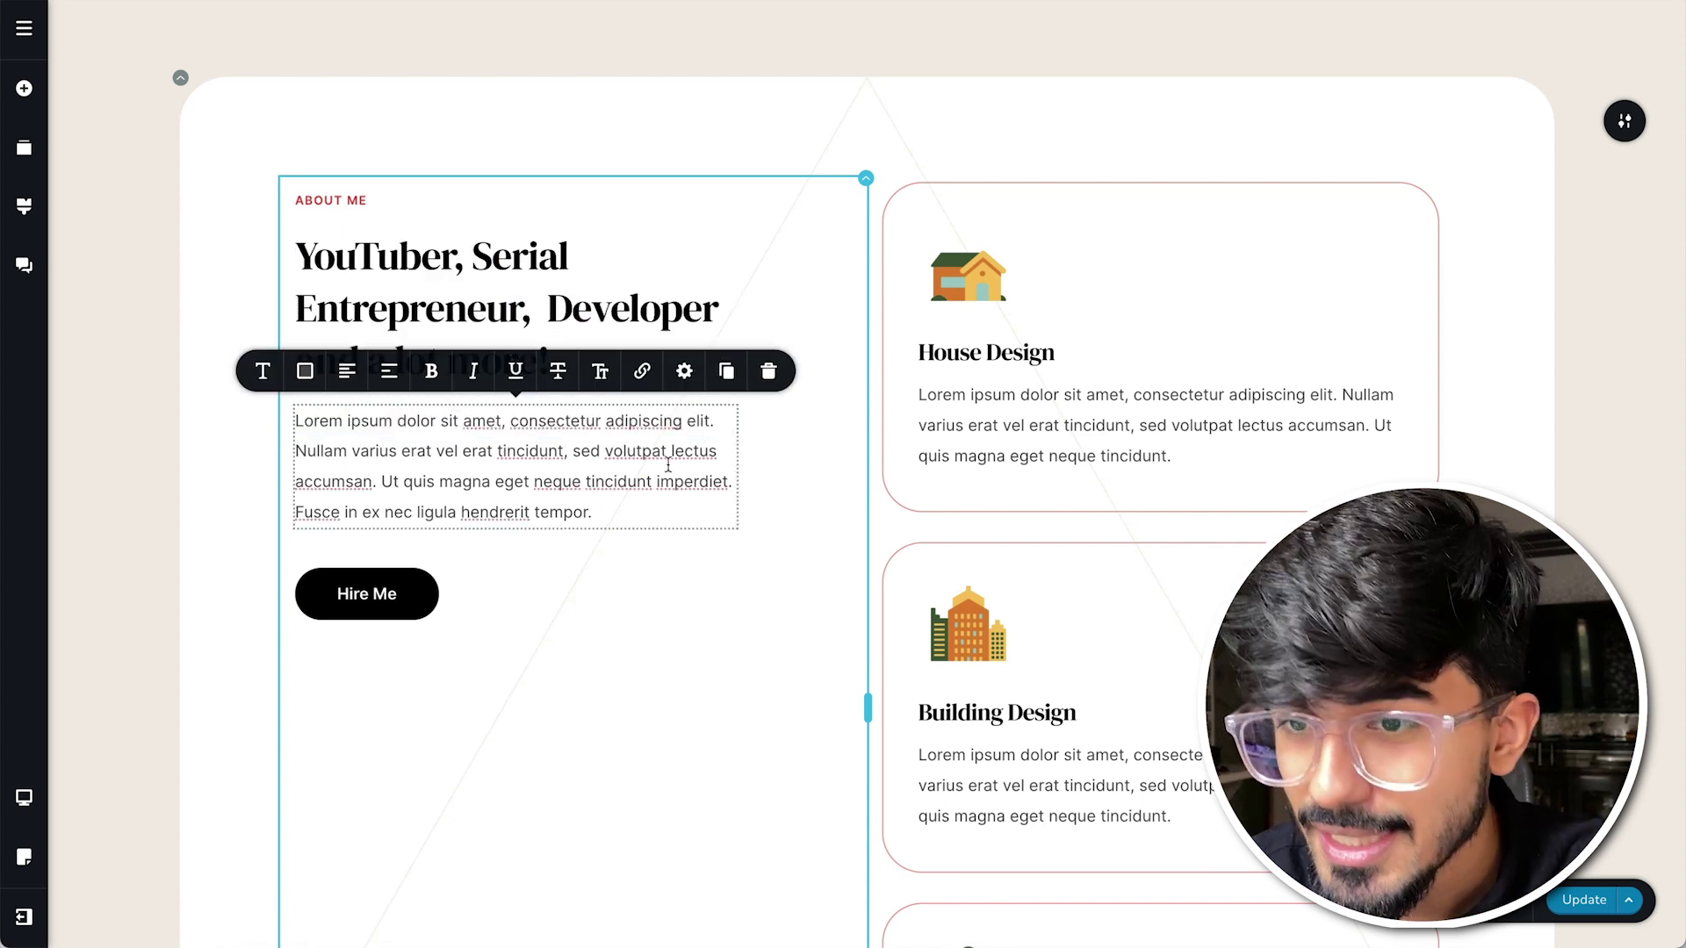
pyautogui.scroll(-1, 669, 465)
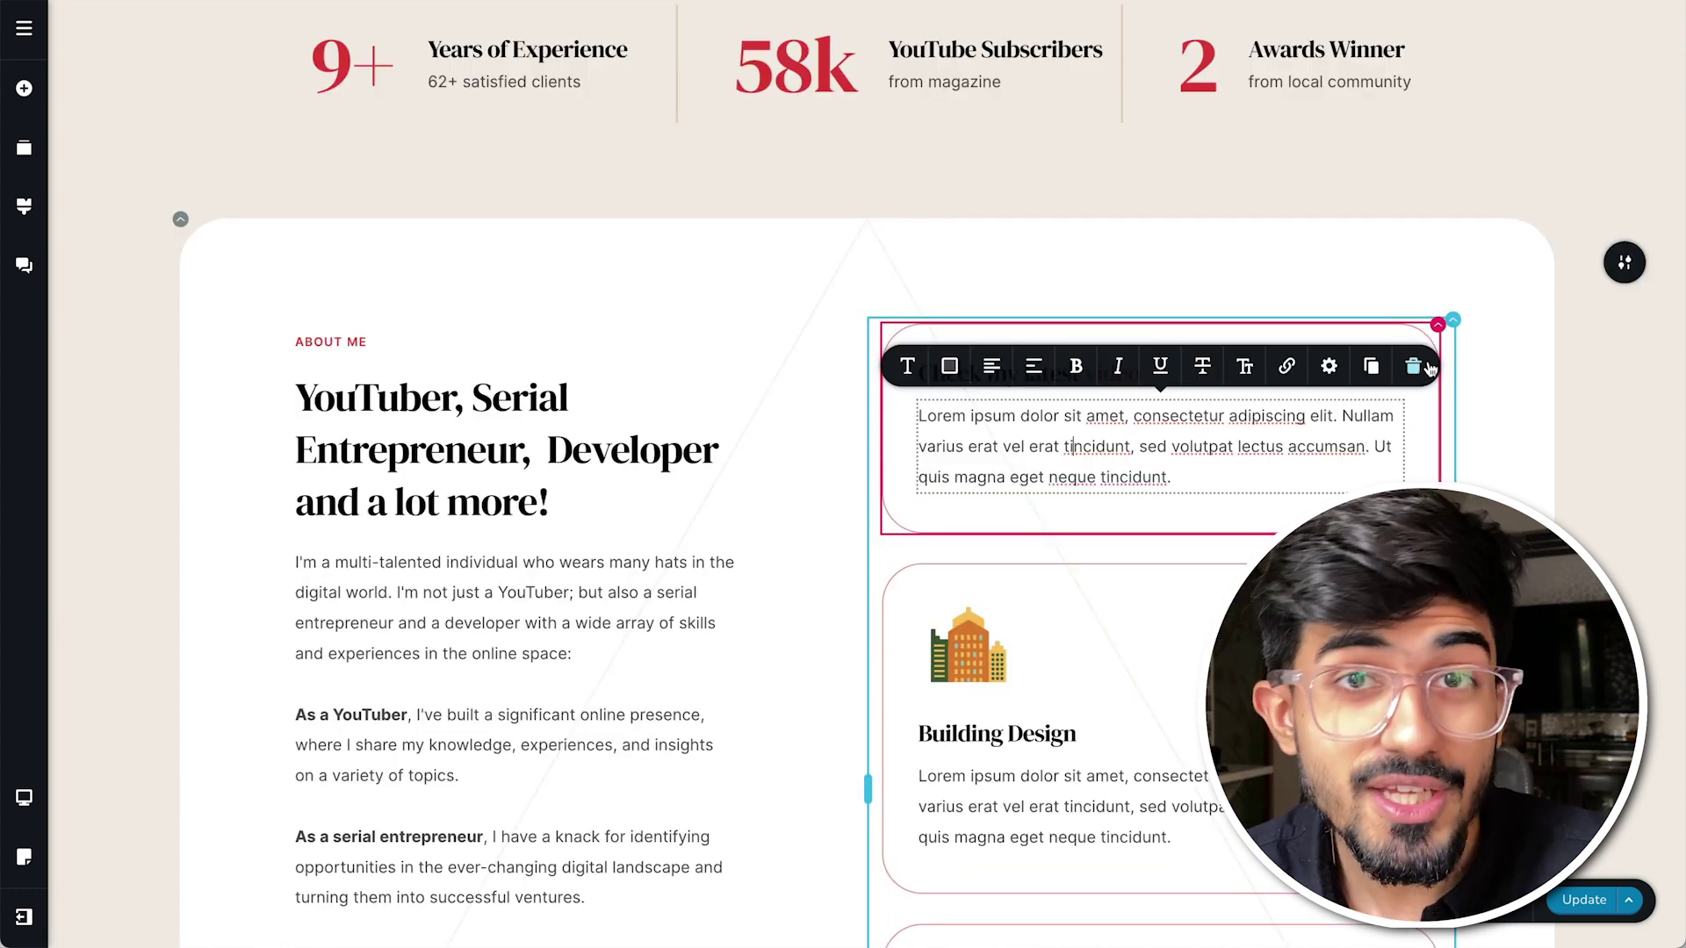
# Turn the House Design card into a "Check my latest video" card by removing its description and adding a video element below the title.
pyautogui.click(1412, 373)
pyautogui.click(25, 90)
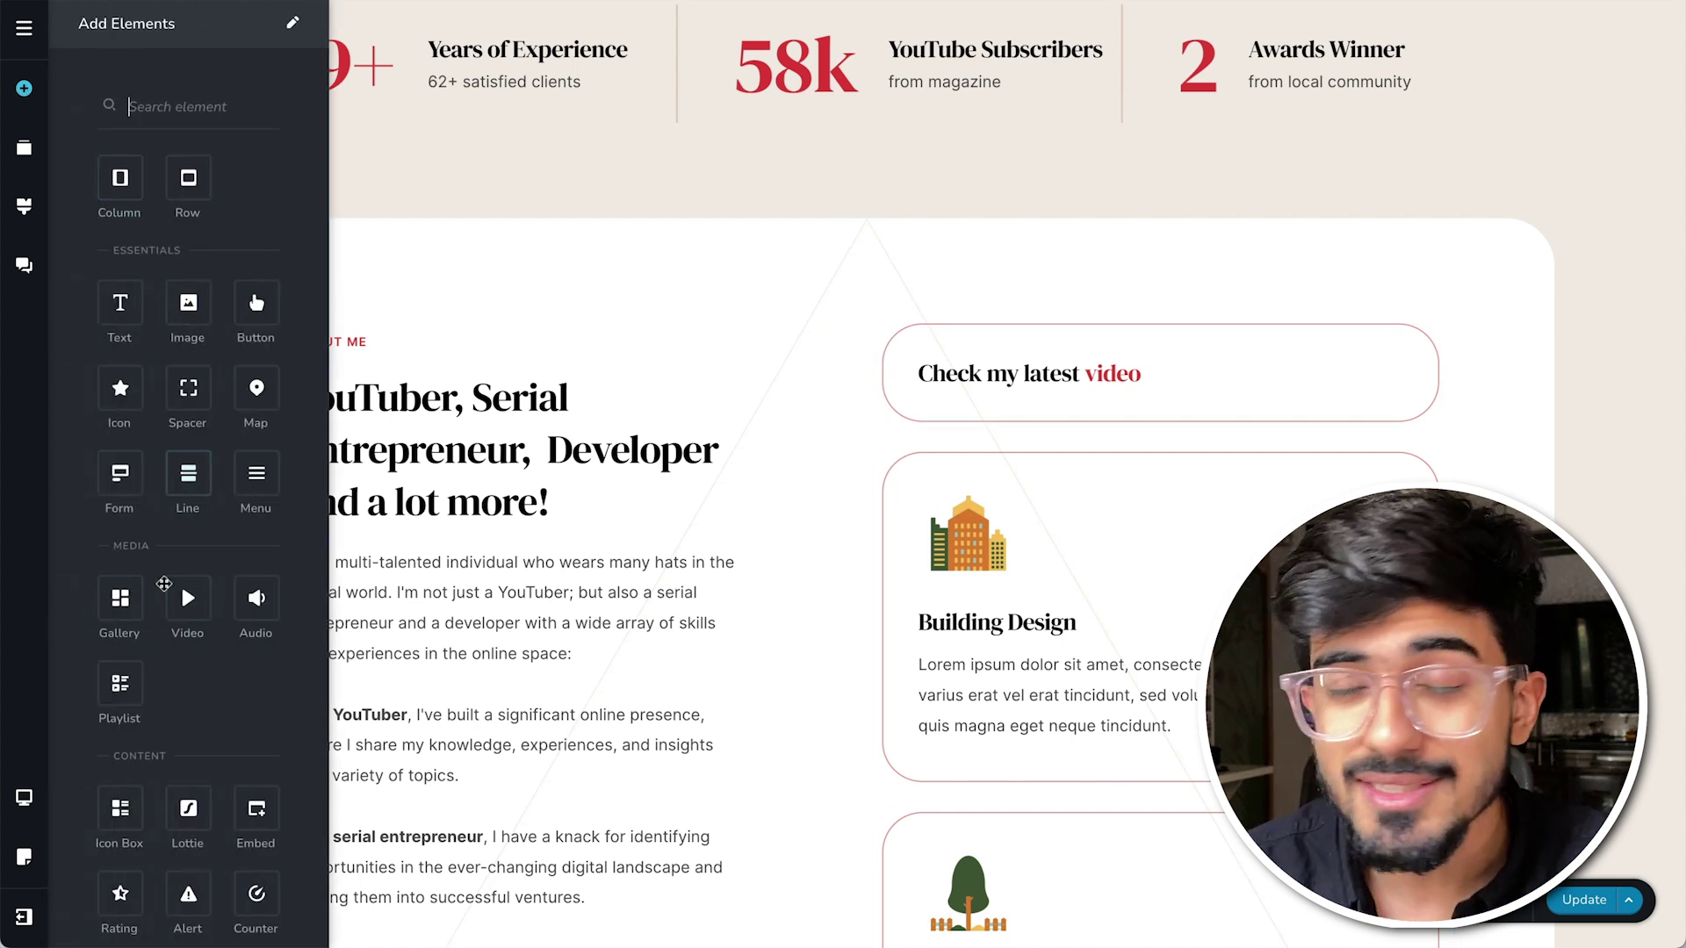
pyautogui.moveTo(195, 604); pyautogui.dragTo(920, 465)
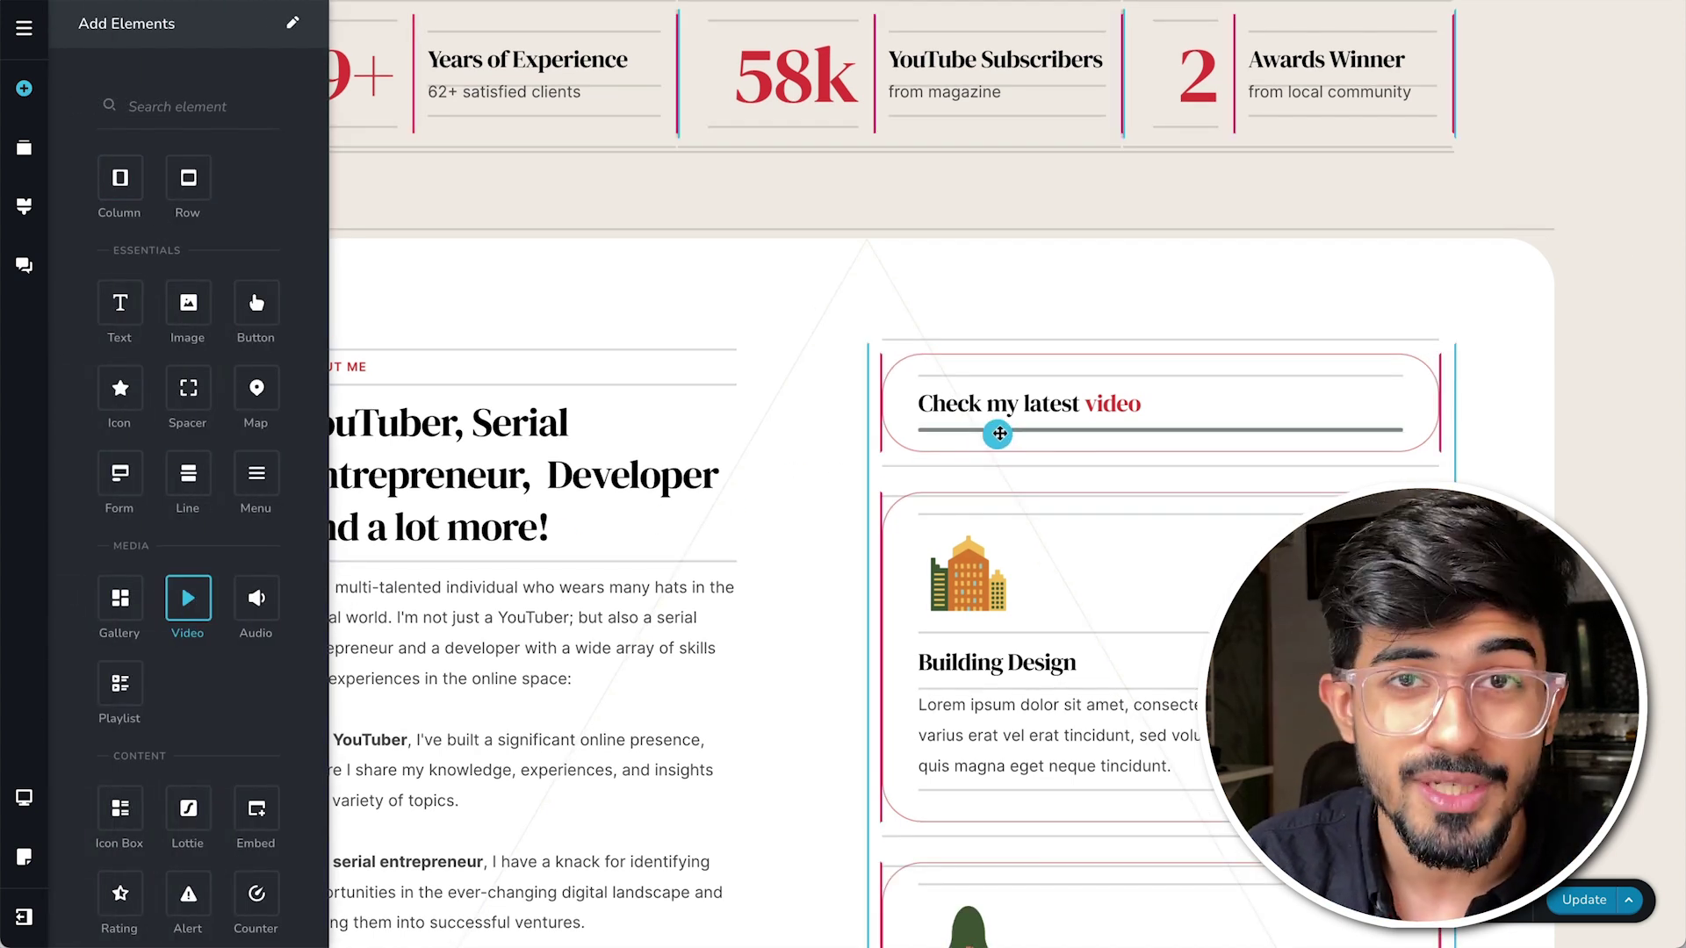
pyautogui.moveTo(1001, 431); pyautogui.dragTo(1002, 435)
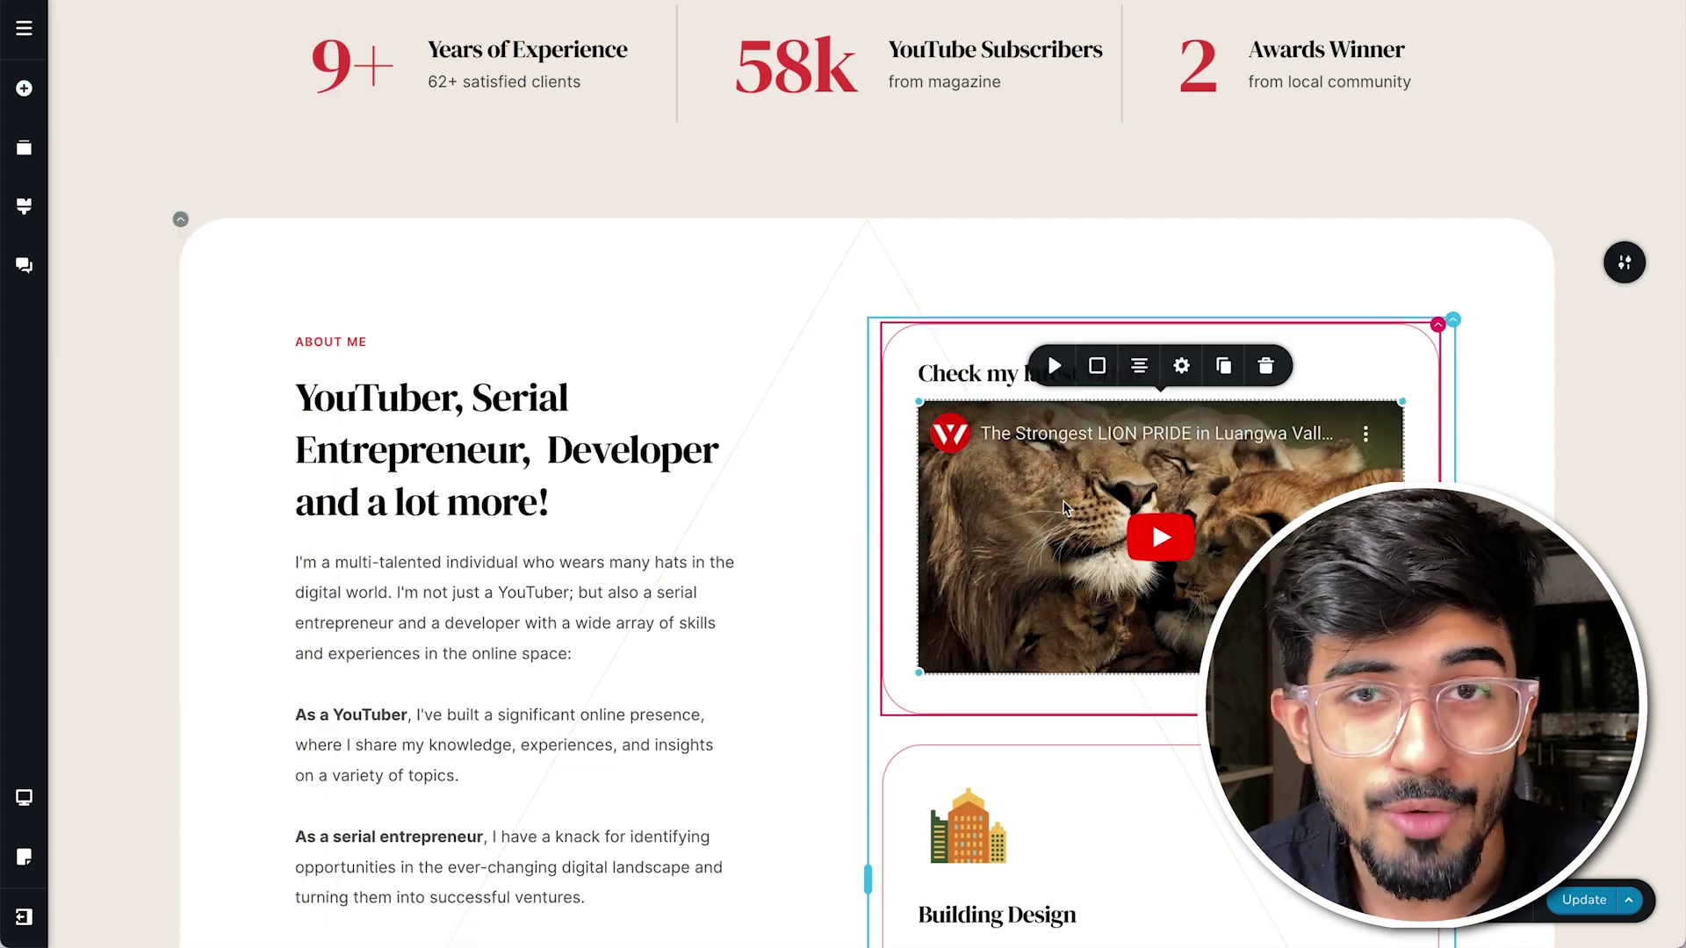
# Link the video element to the "How I Started a Clothing Brand in 30 days" YouTube video and round its corners.
pyautogui.click(1055, 367)
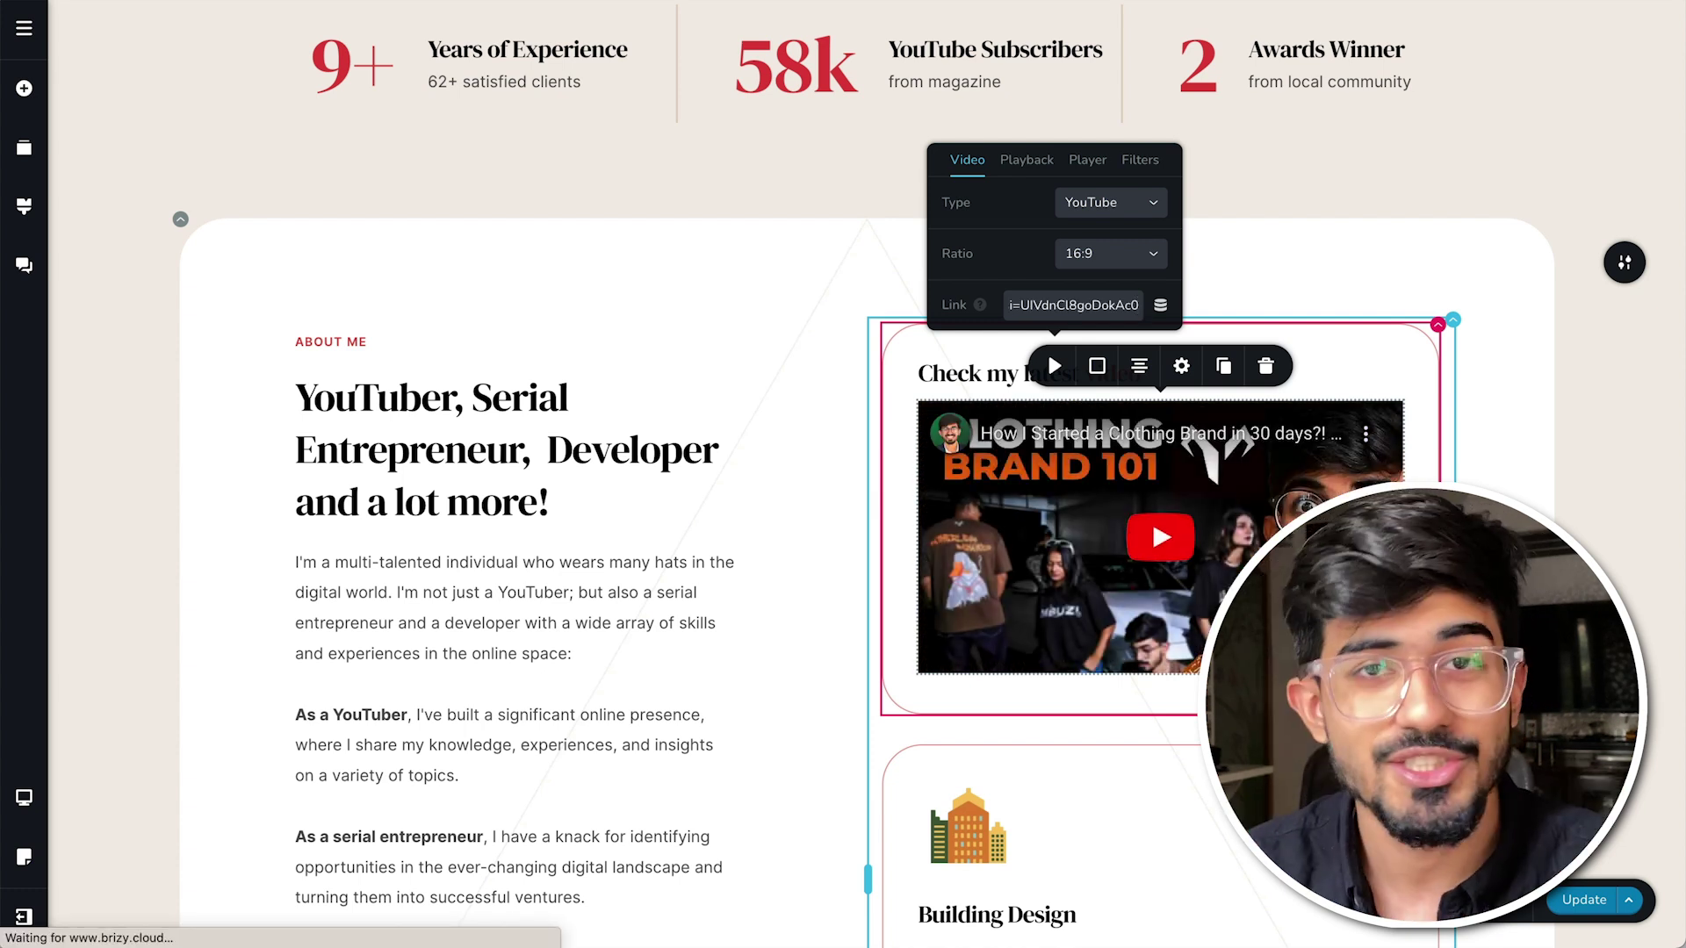
pyautogui.click(1181, 367)
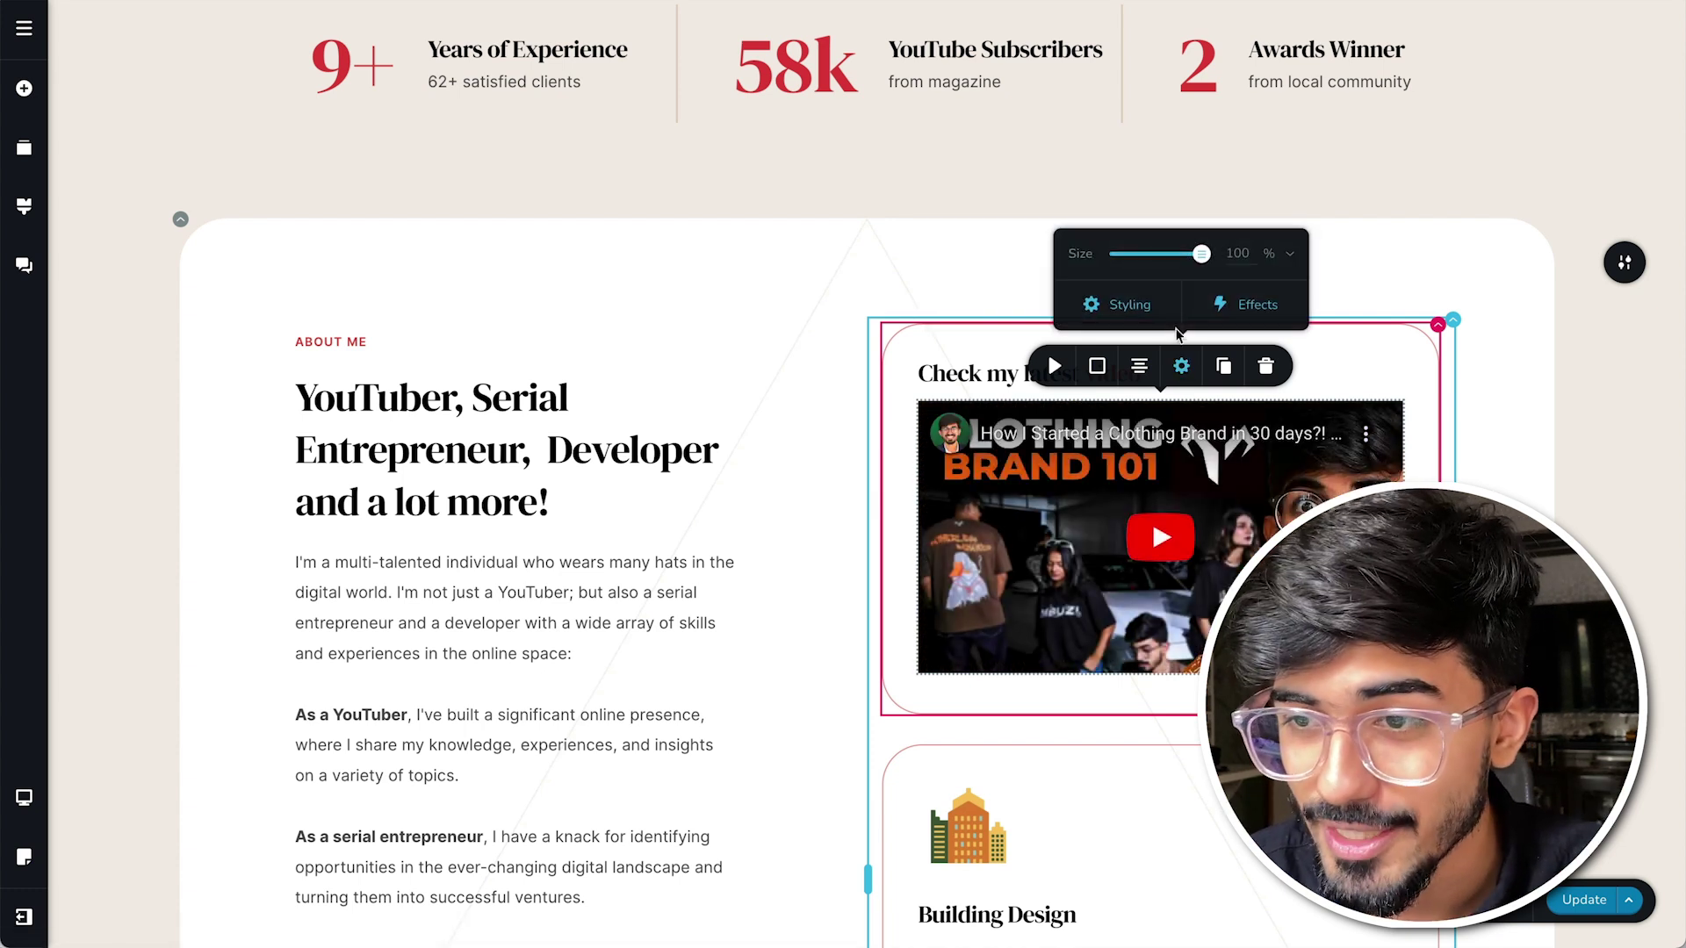
pyautogui.click(1130, 305)
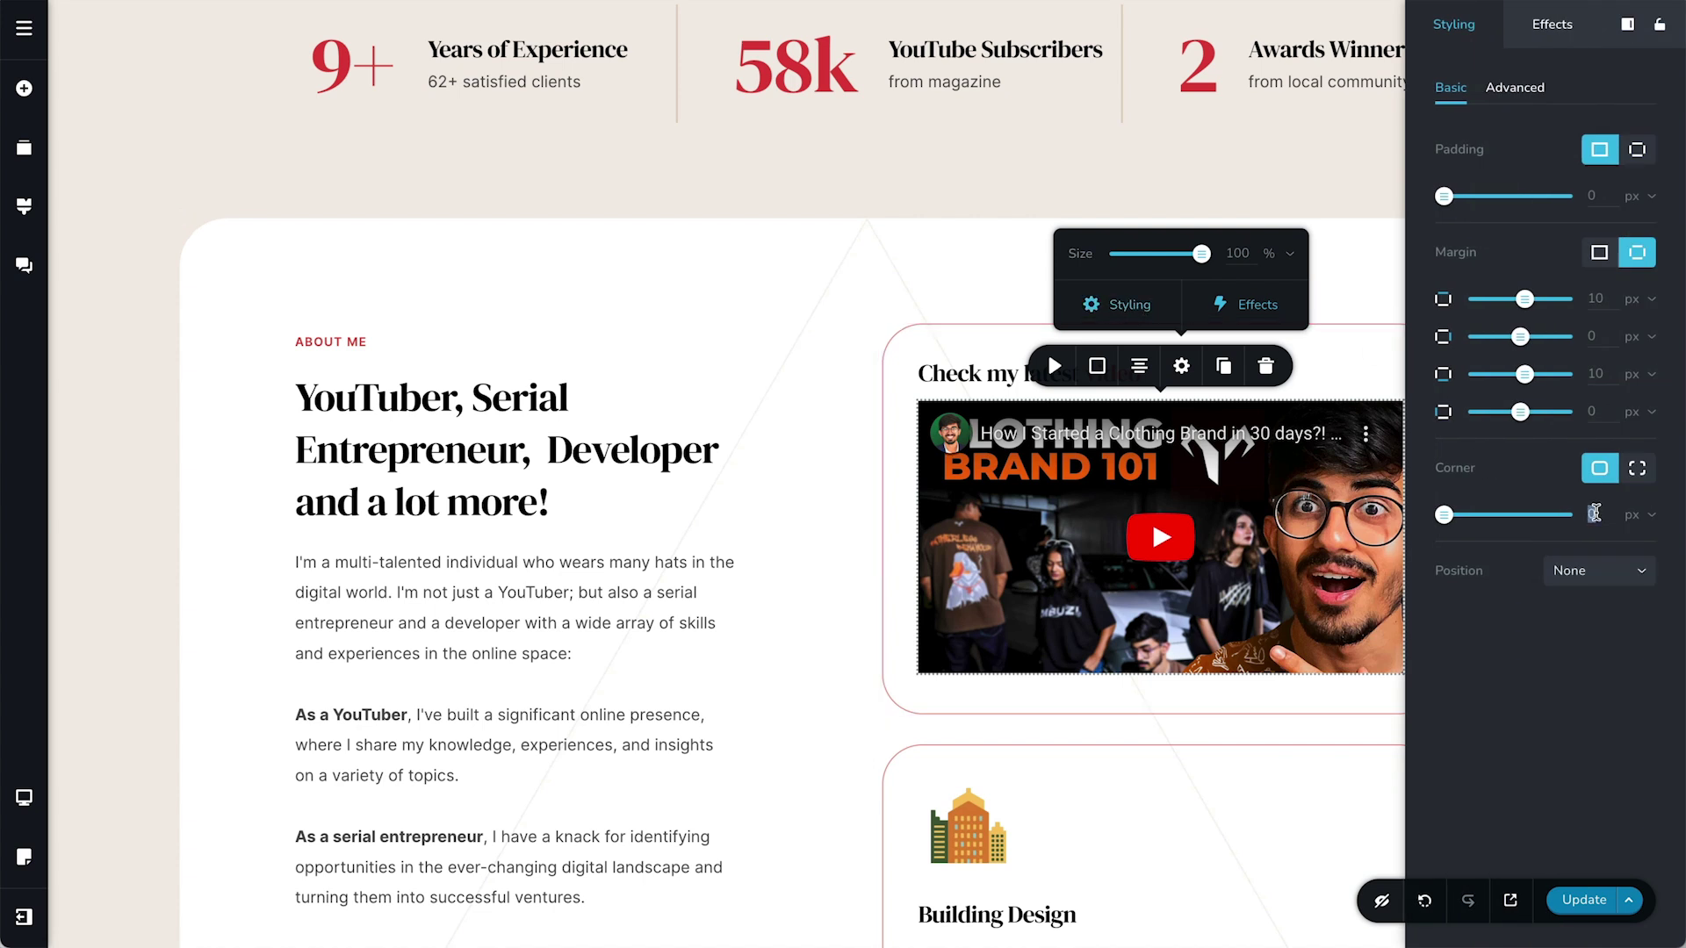
pyautogui.moveTo(1589, 517); pyautogui.dragTo(1595, 513)
pyautogui.click(895, 689)
# Remove the Building Design card's icon and retitle the card "Previous work", with "work" in the red accent colour.
pyautogui.scroll(-3, 824, 552)
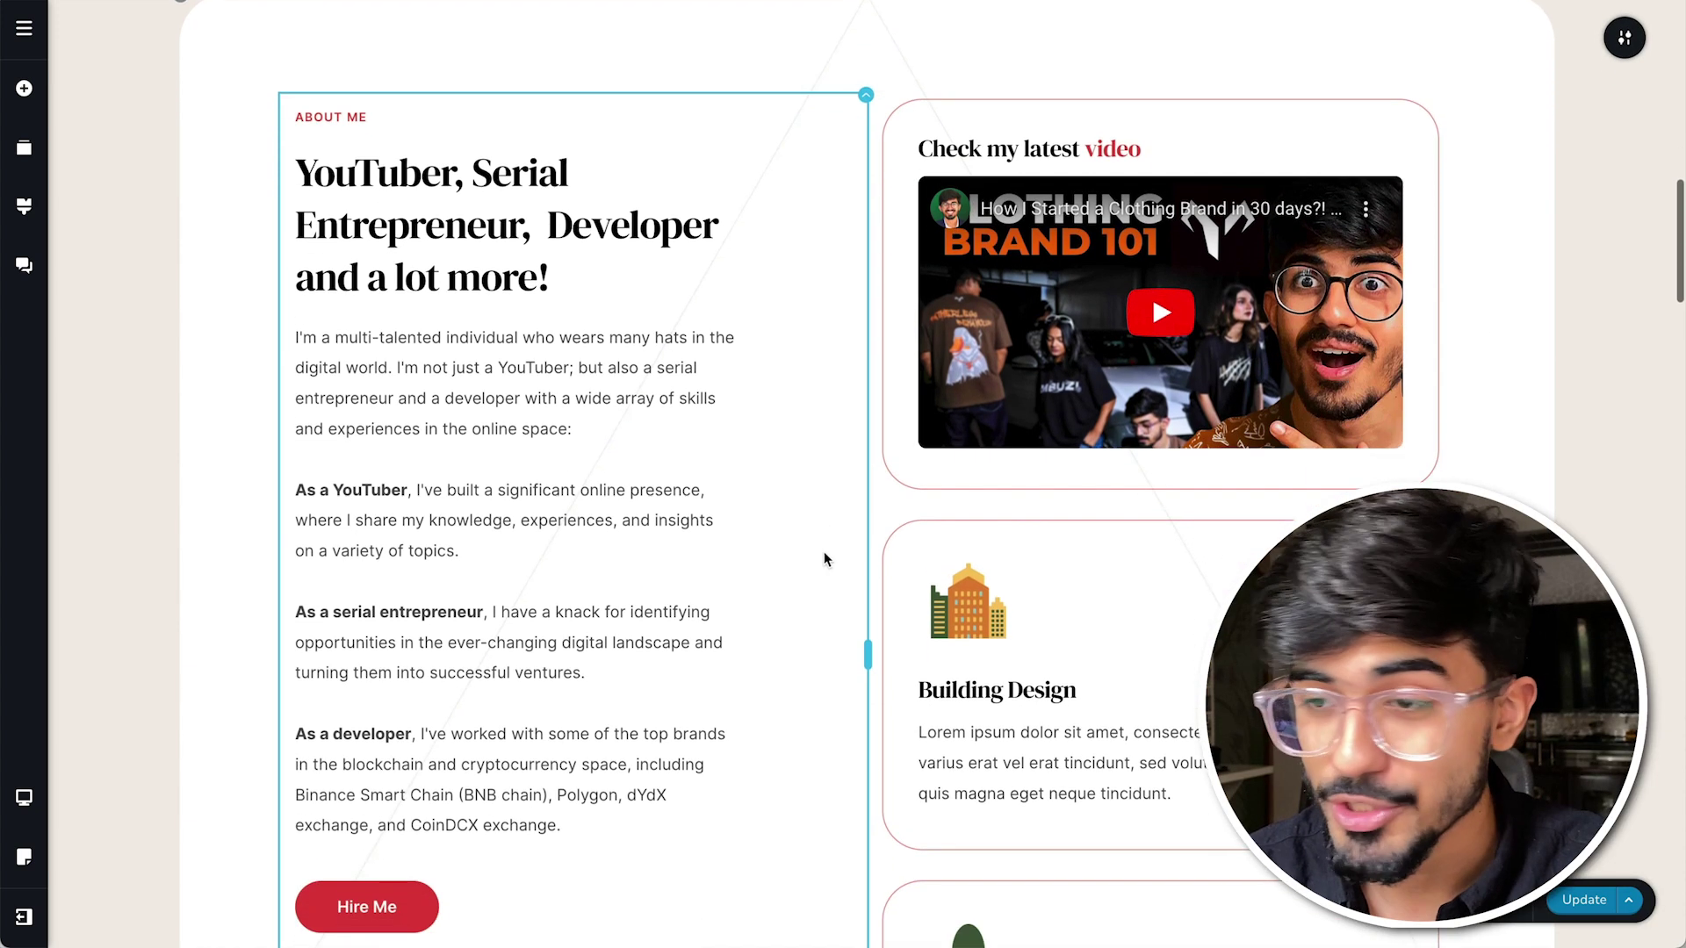
pyautogui.click(972, 580)
pyautogui.click(1095, 495)
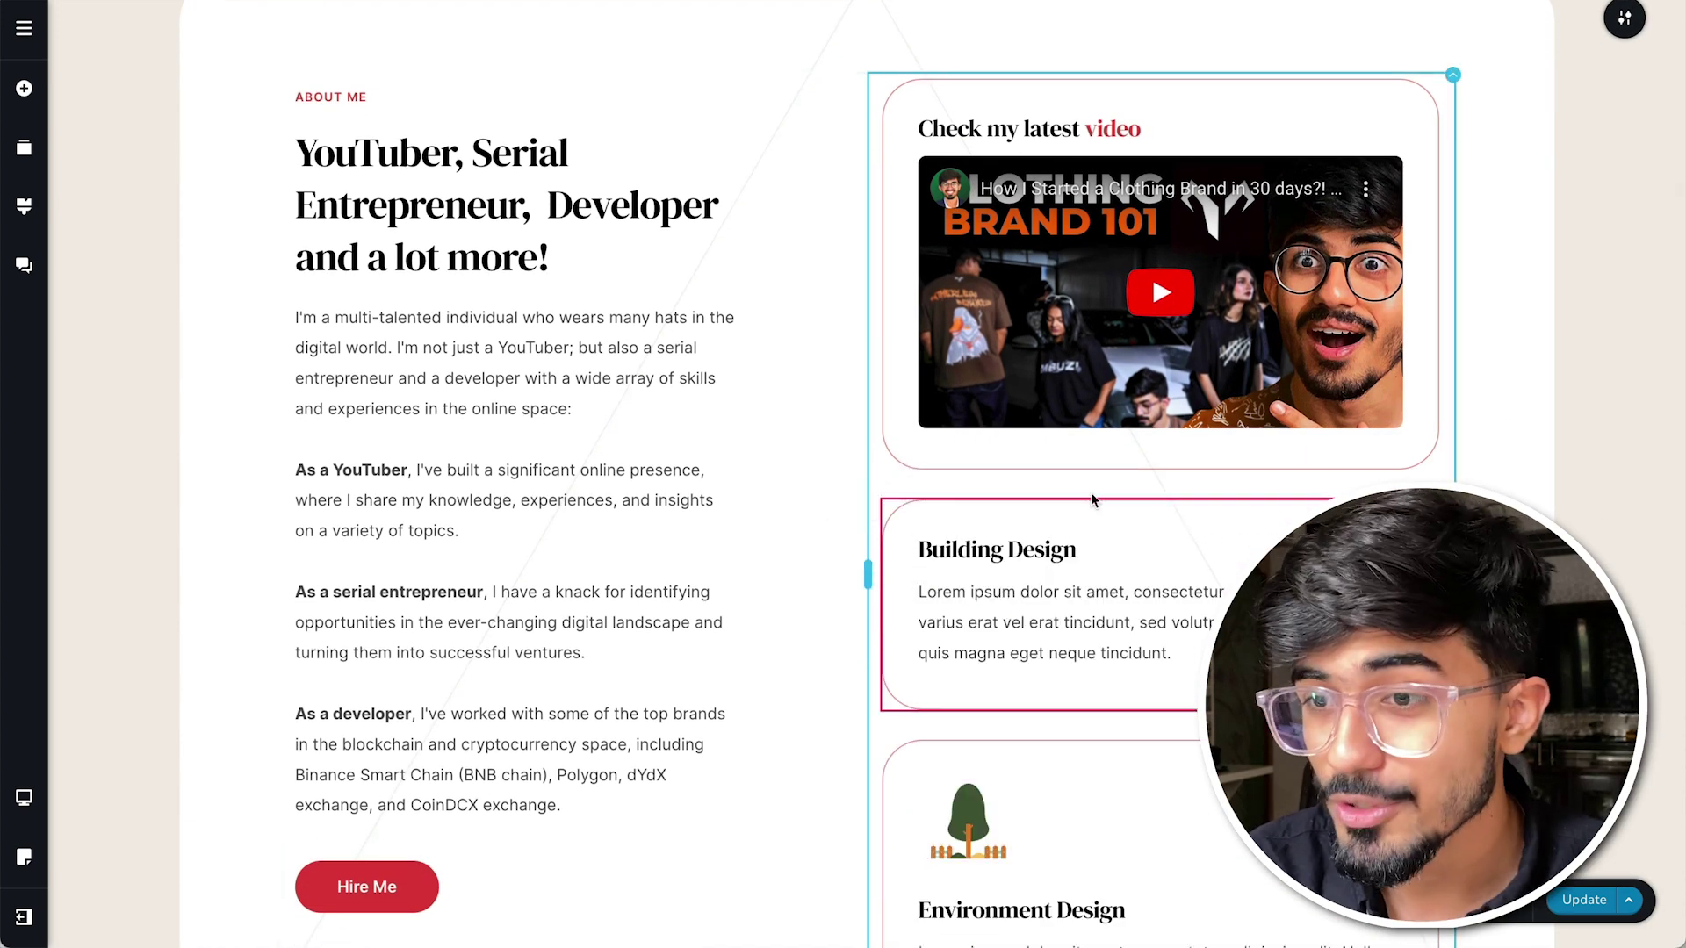
pyautogui.doubleClick(956, 550)
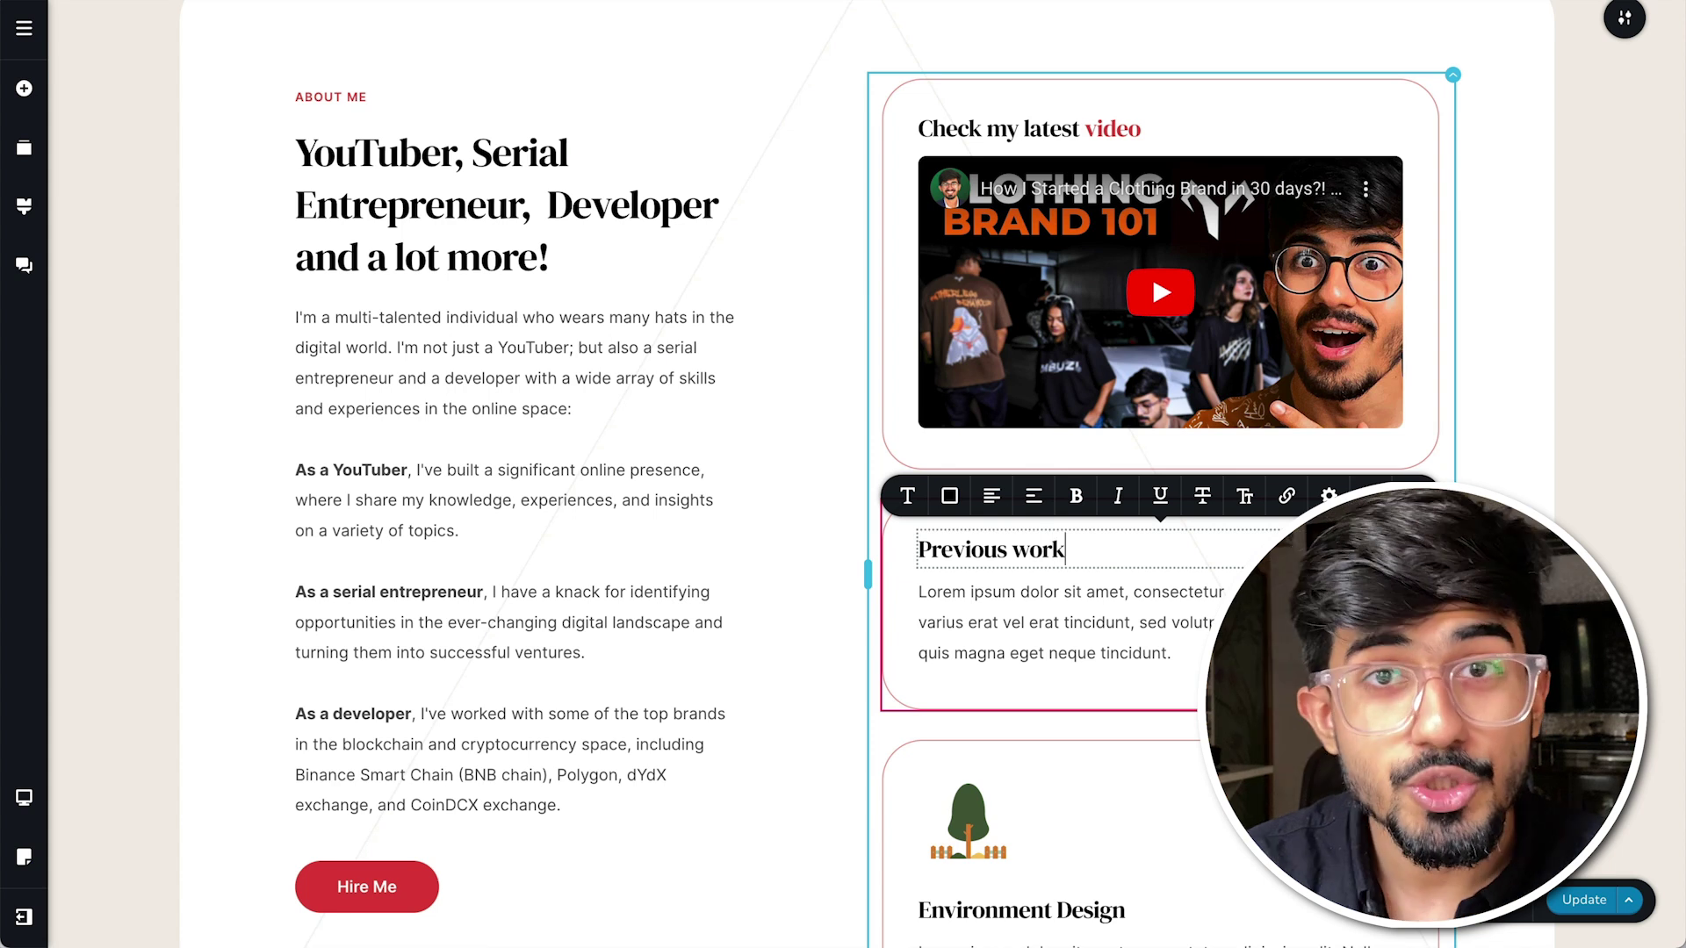
pyautogui.click(949, 497)
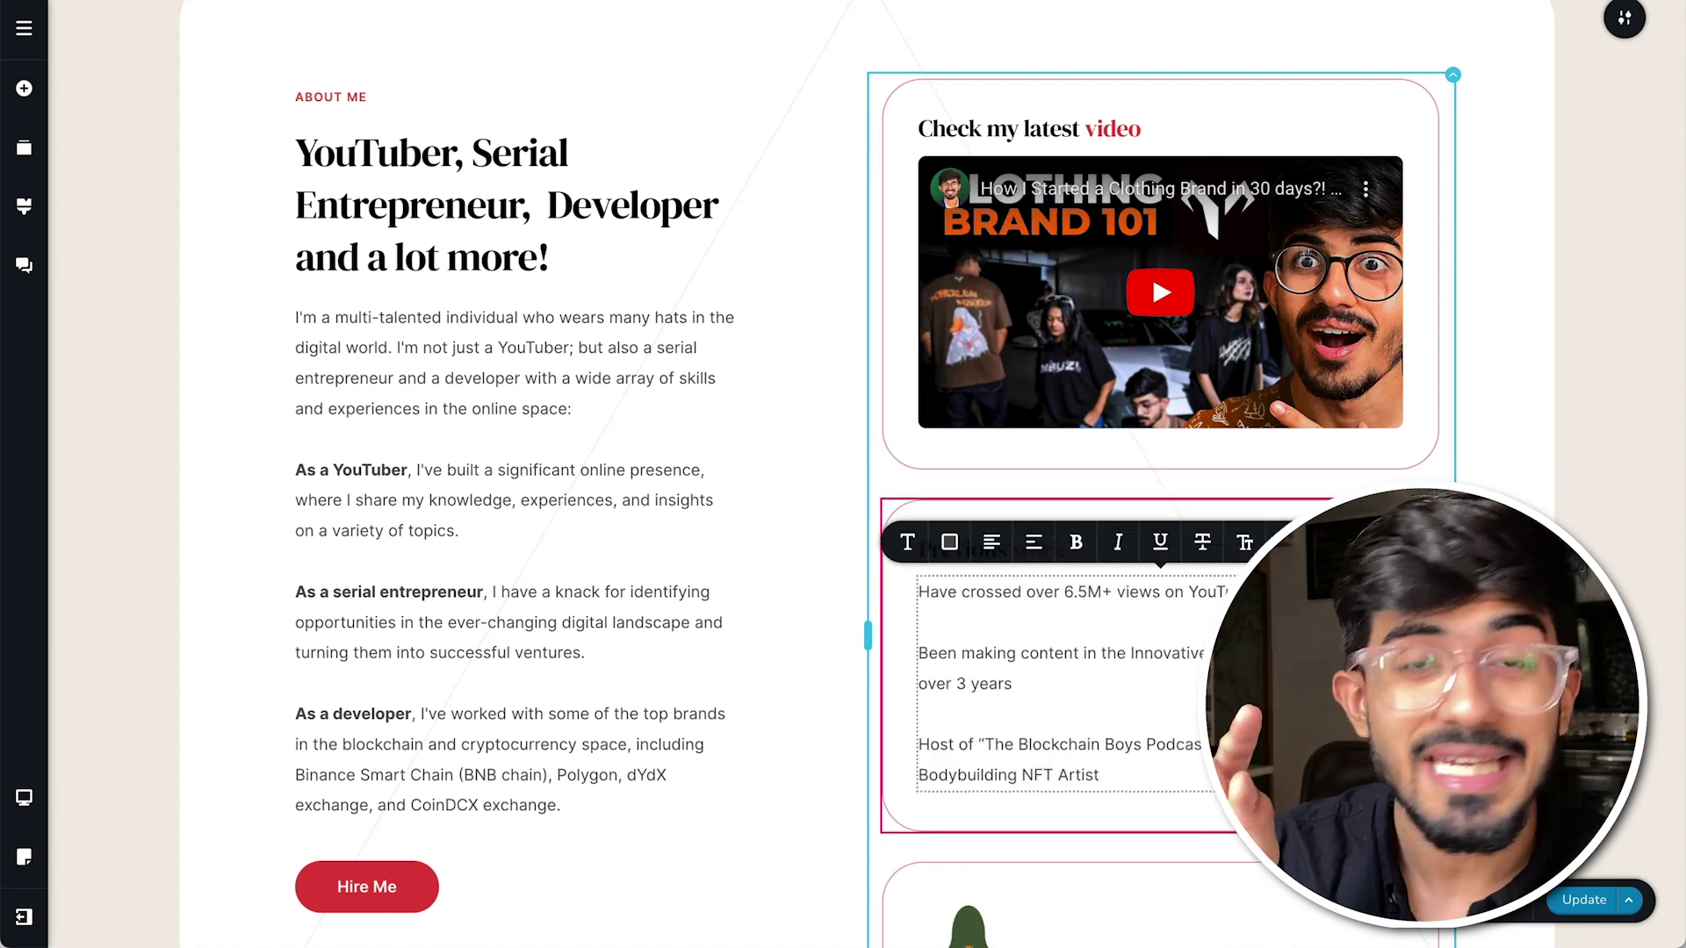
# Format the achievements text in the Previous work card as a justified, bulleted list.
pyautogui.press('super+a')
pyautogui.click(993, 549)
pyautogui.click(993, 548)
pyautogui.click(993, 549)
pyautogui.click(1033, 542)
pyautogui.click(1034, 542)
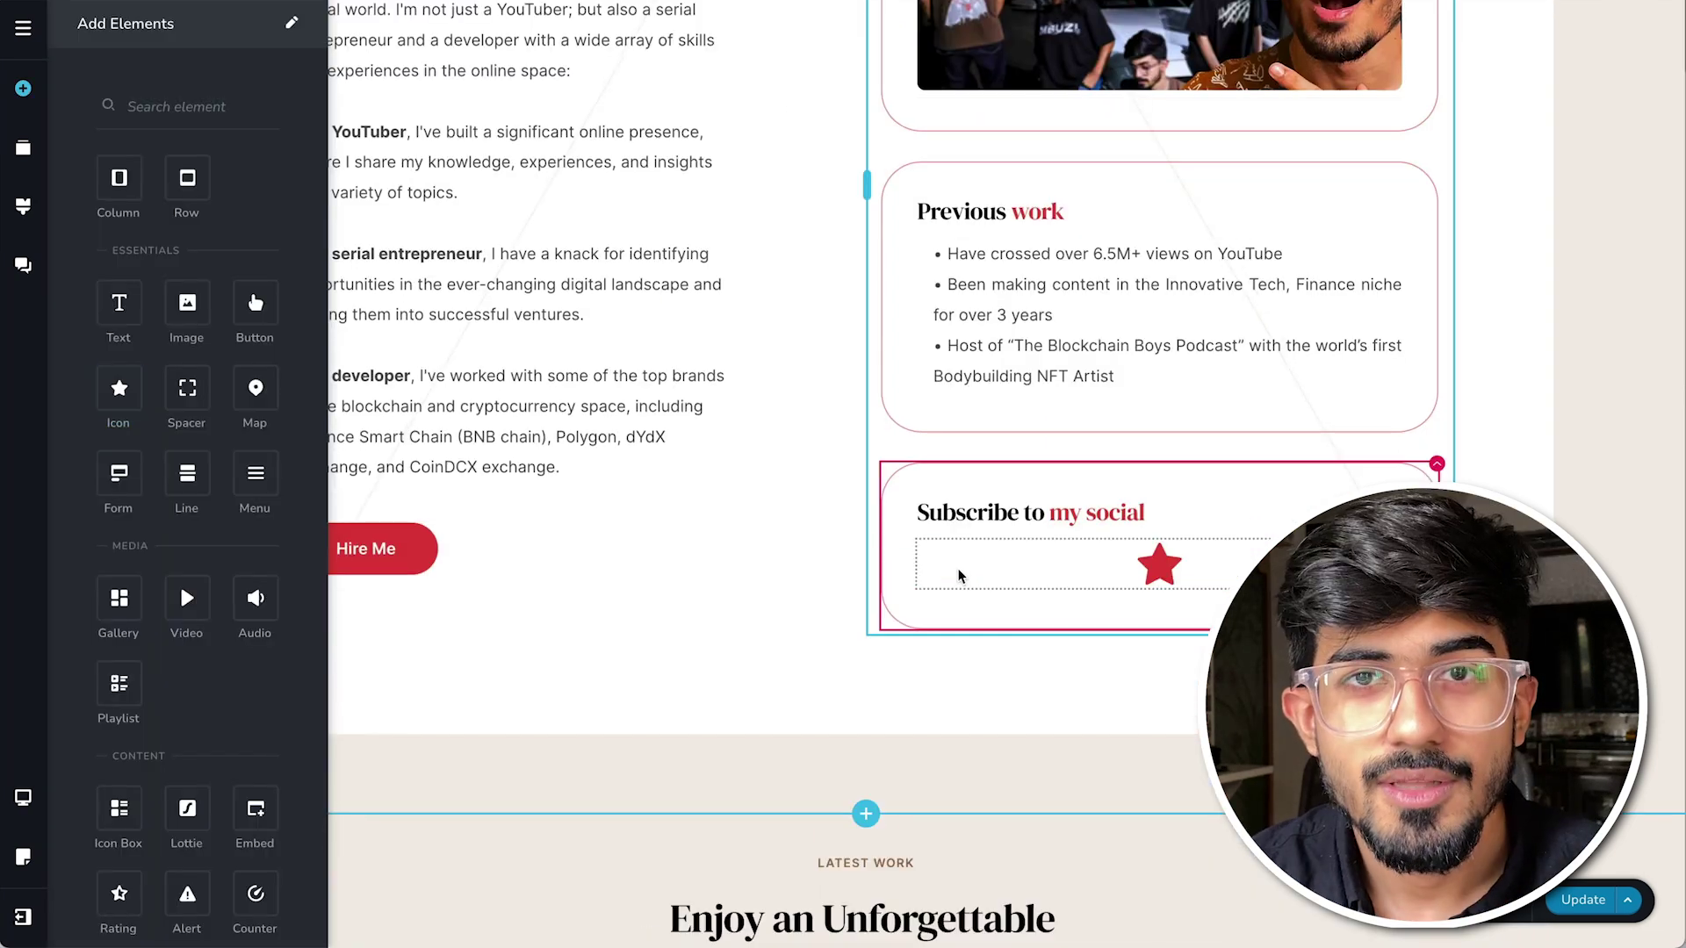
# Change the star icon under "Subscribe to my social" to a YouTube icon and add LinkedIn, GitHub and Twitter icons beside it.
pyautogui.click(1157, 566)
pyautogui.click(1033, 505)
pyautogui.click(1113, 350)
pyautogui.click(873, 233)
pyautogui.write('youtube')
pyautogui.click(582, 332)
pyautogui.click(1095, 546)
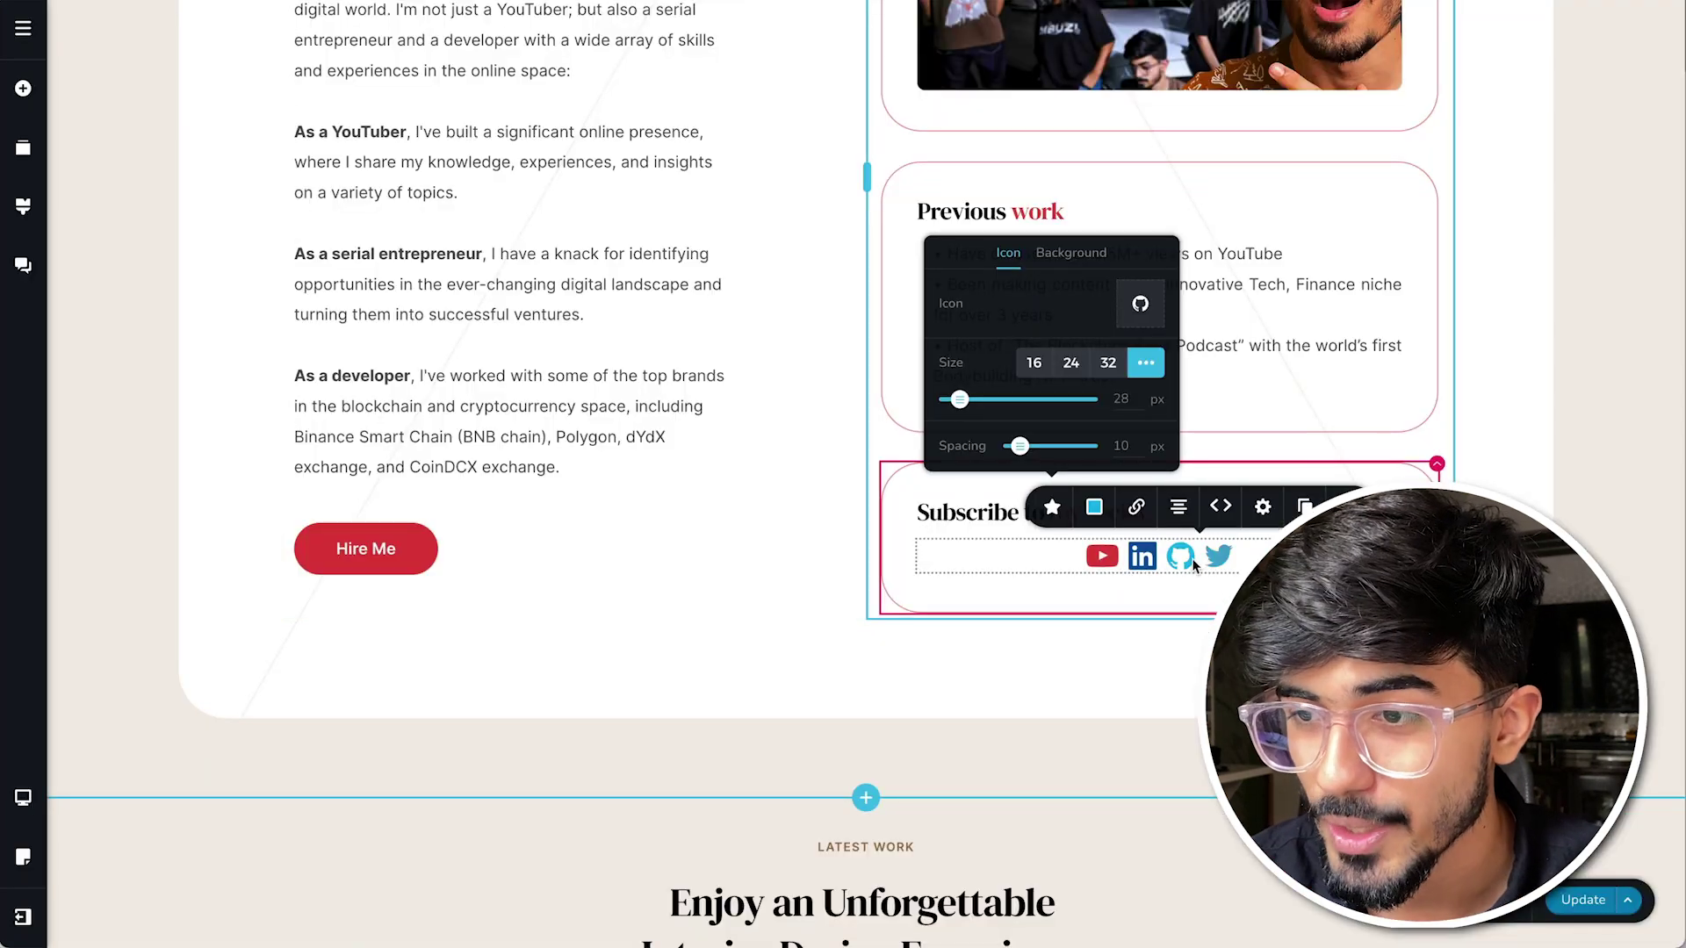
pyautogui.click(1168, 590)
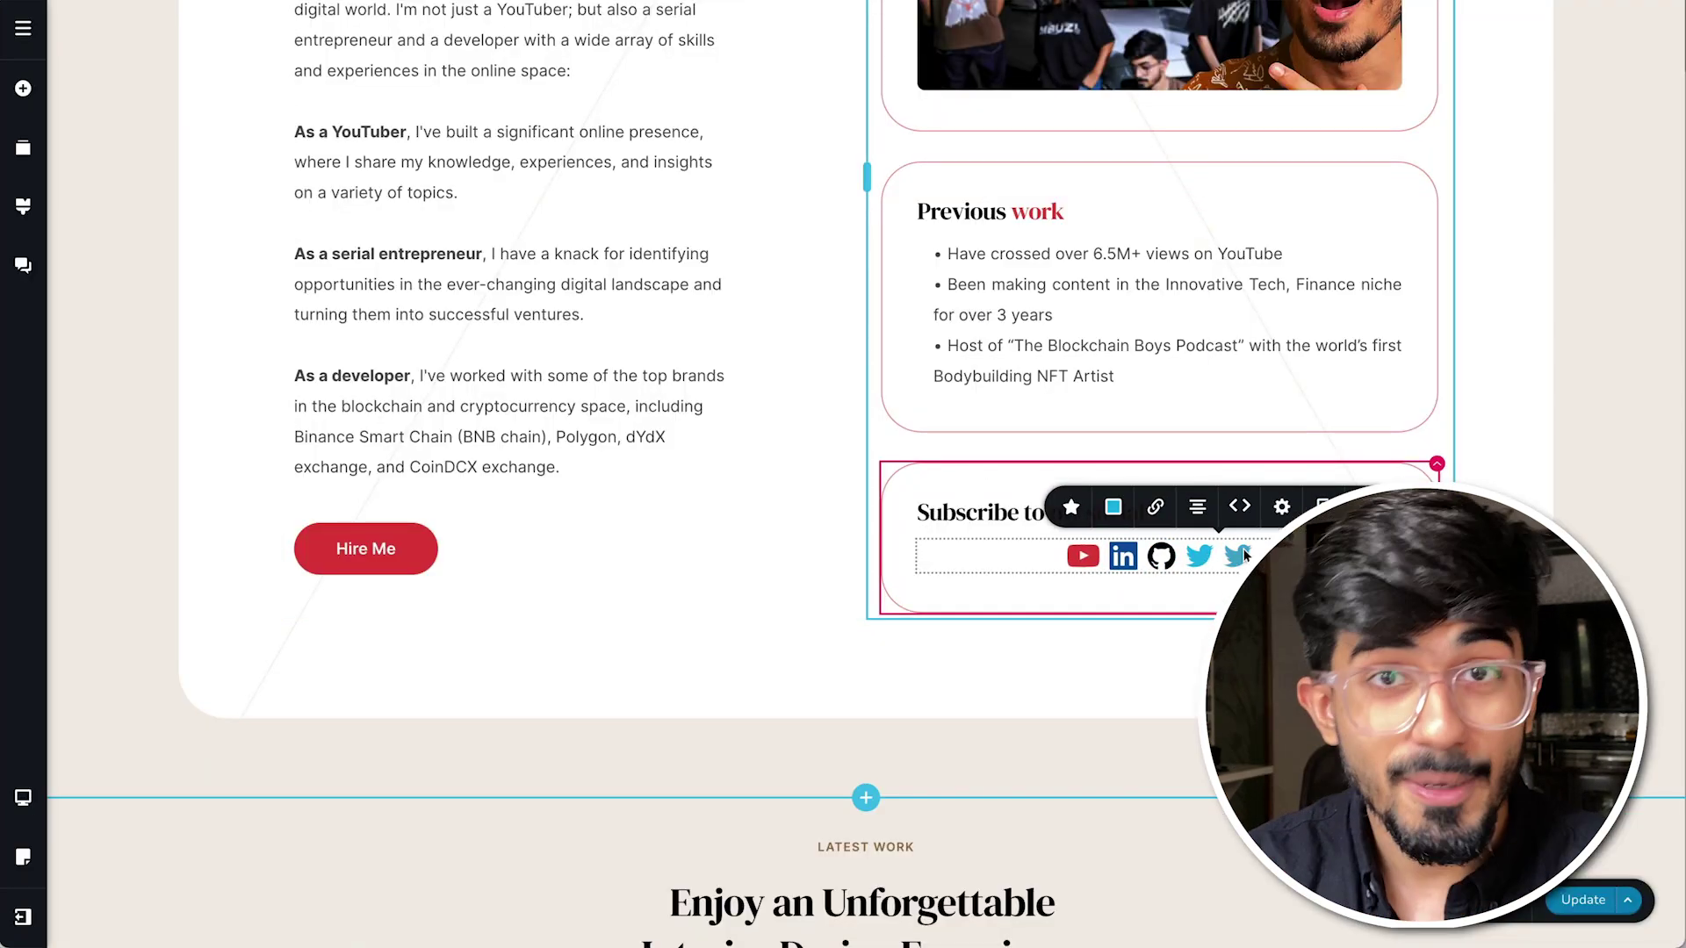
# Replace the duplicated Twitter icon at the end of the social row with a paper-plane icon.
pyautogui.click(1178, 302)
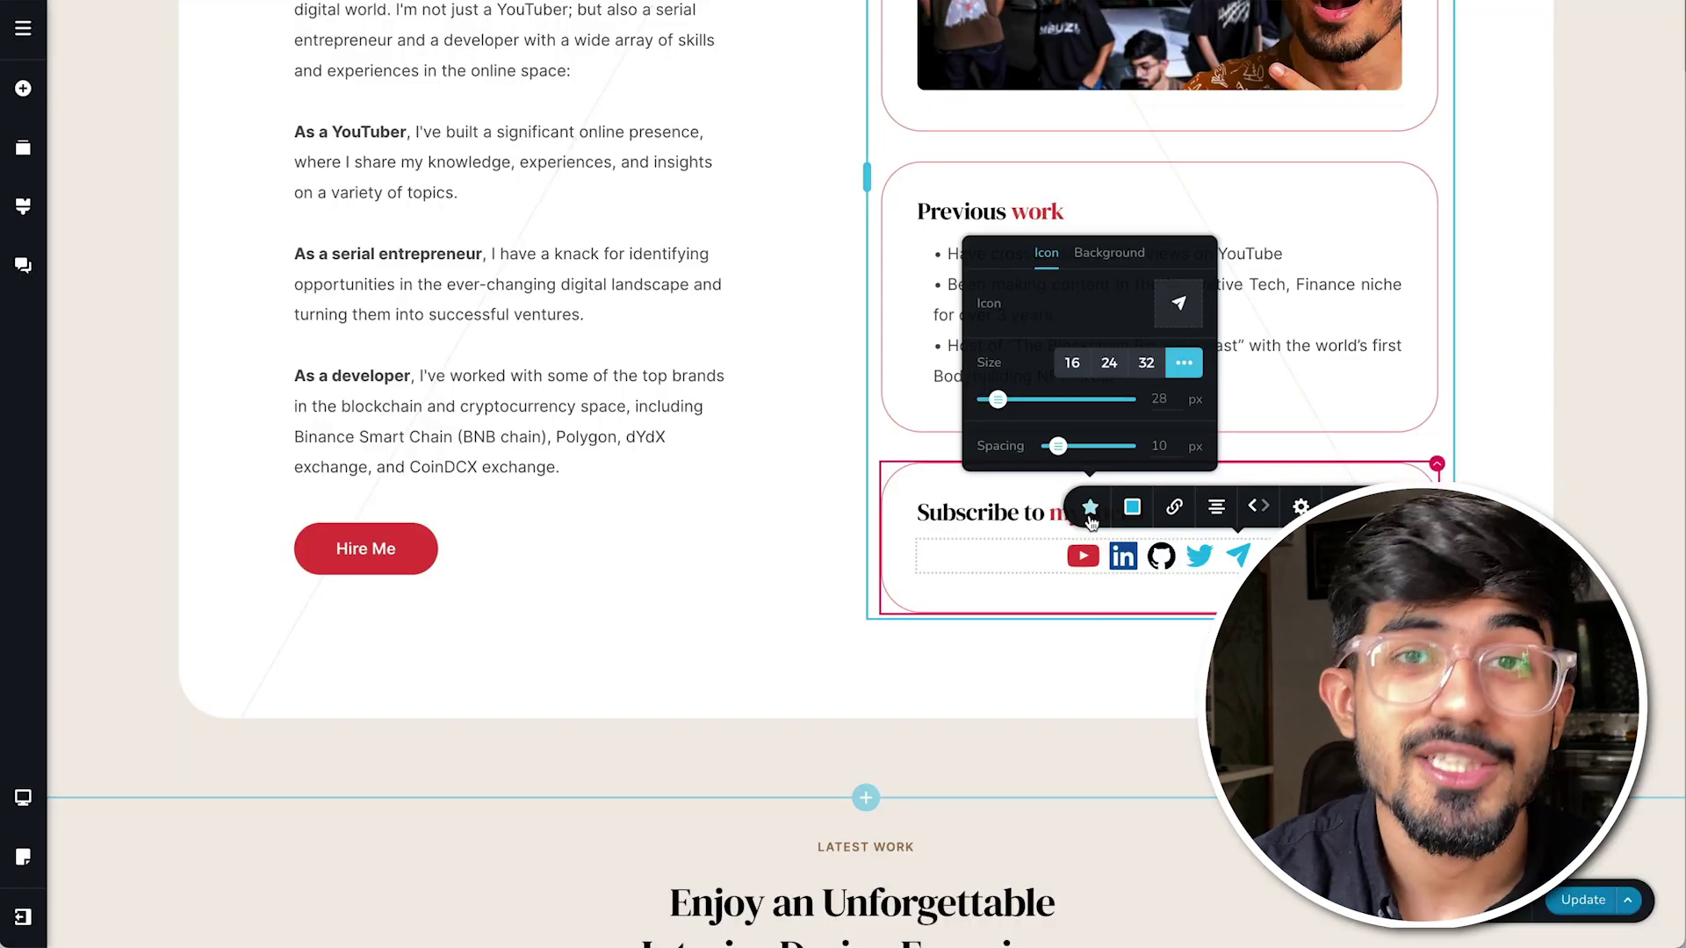
pyautogui.click(1006, 255)
pyautogui.click(1161, 557)
# Change the Latest Work label to "BLOG" in the red accent colour and its heading to "Welcome to my blog".
pyautogui.scroll(-6, 817, 439)
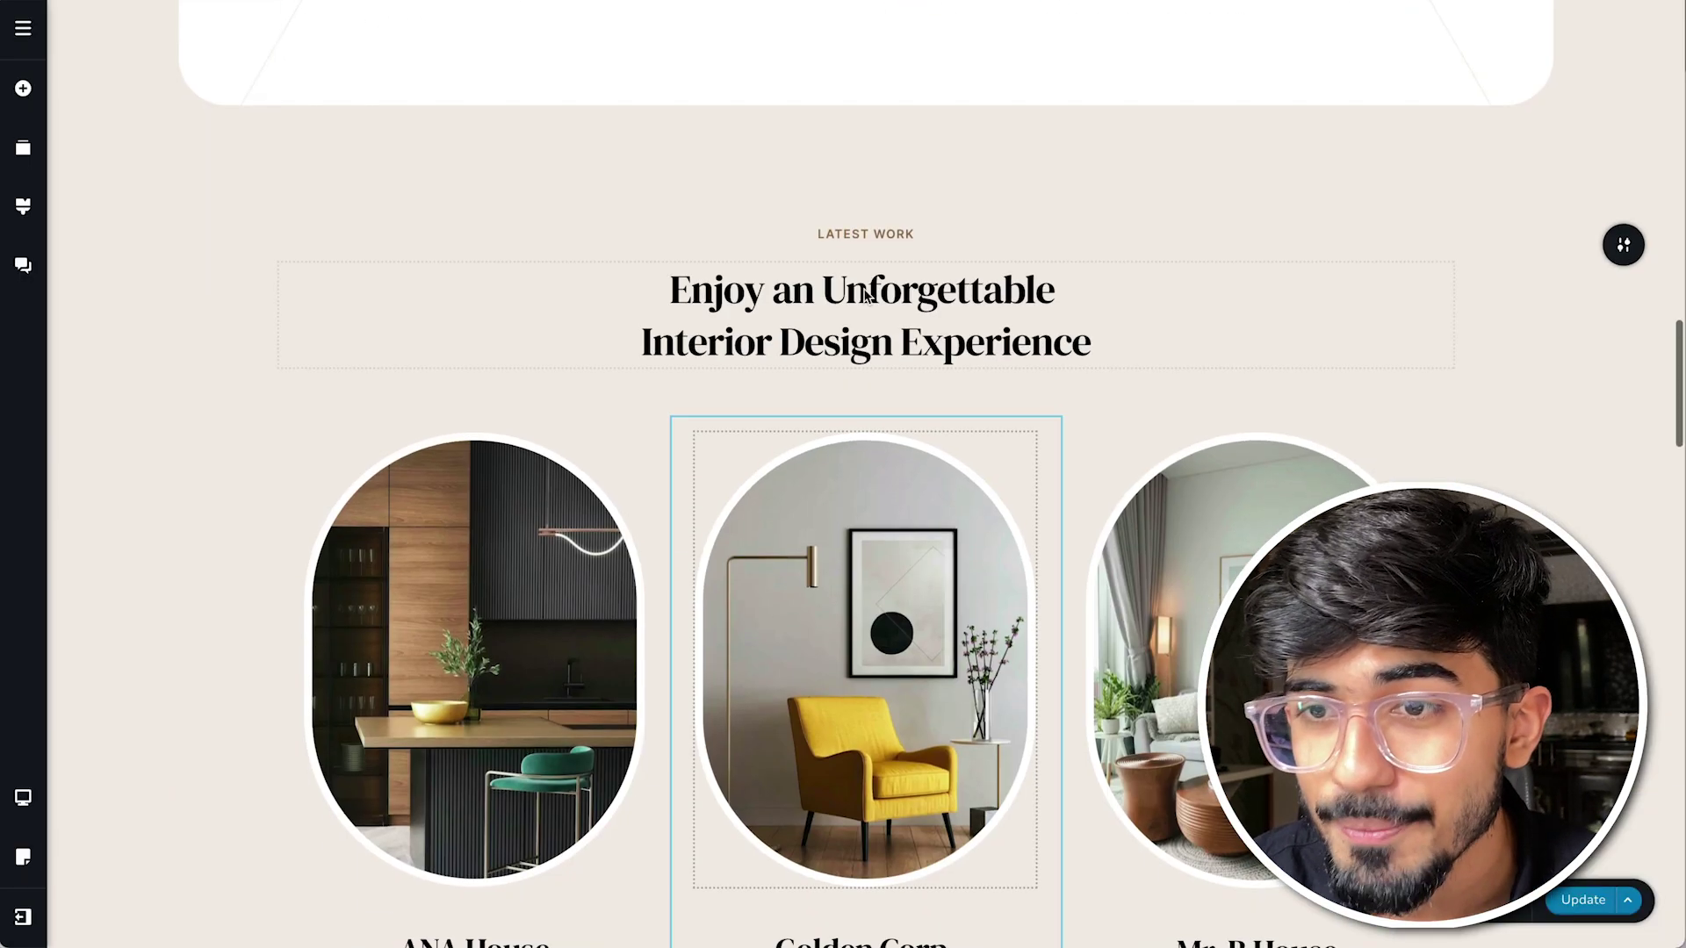
pyautogui.tripleClick(862, 237)
pyautogui.write('BLOG')
pyautogui.click(655, 278)
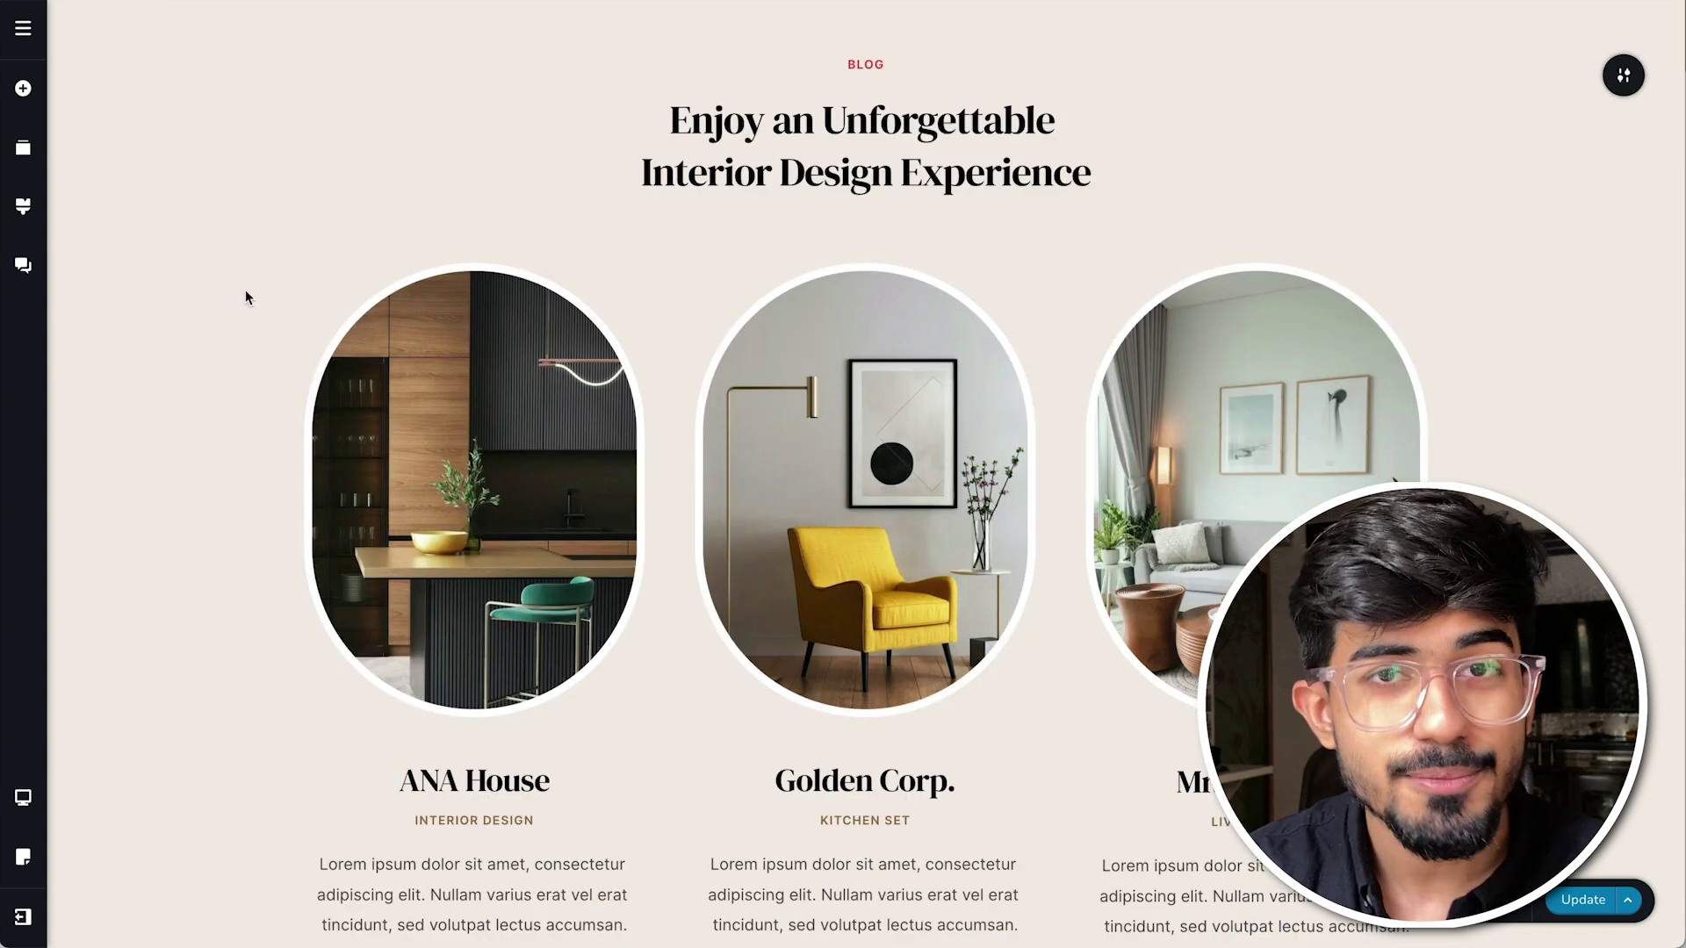
pyautogui.scroll(2, 245, 290)
pyautogui.tripleClick(816, 328)
pyautogui.write('Welcome to my blog')
# Give the first blog card's Read More button a red background with white text, and use white and red for its hover state.
pyautogui.scroll(-5, 246, 544)
pyautogui.scroll(1, 269, 523)
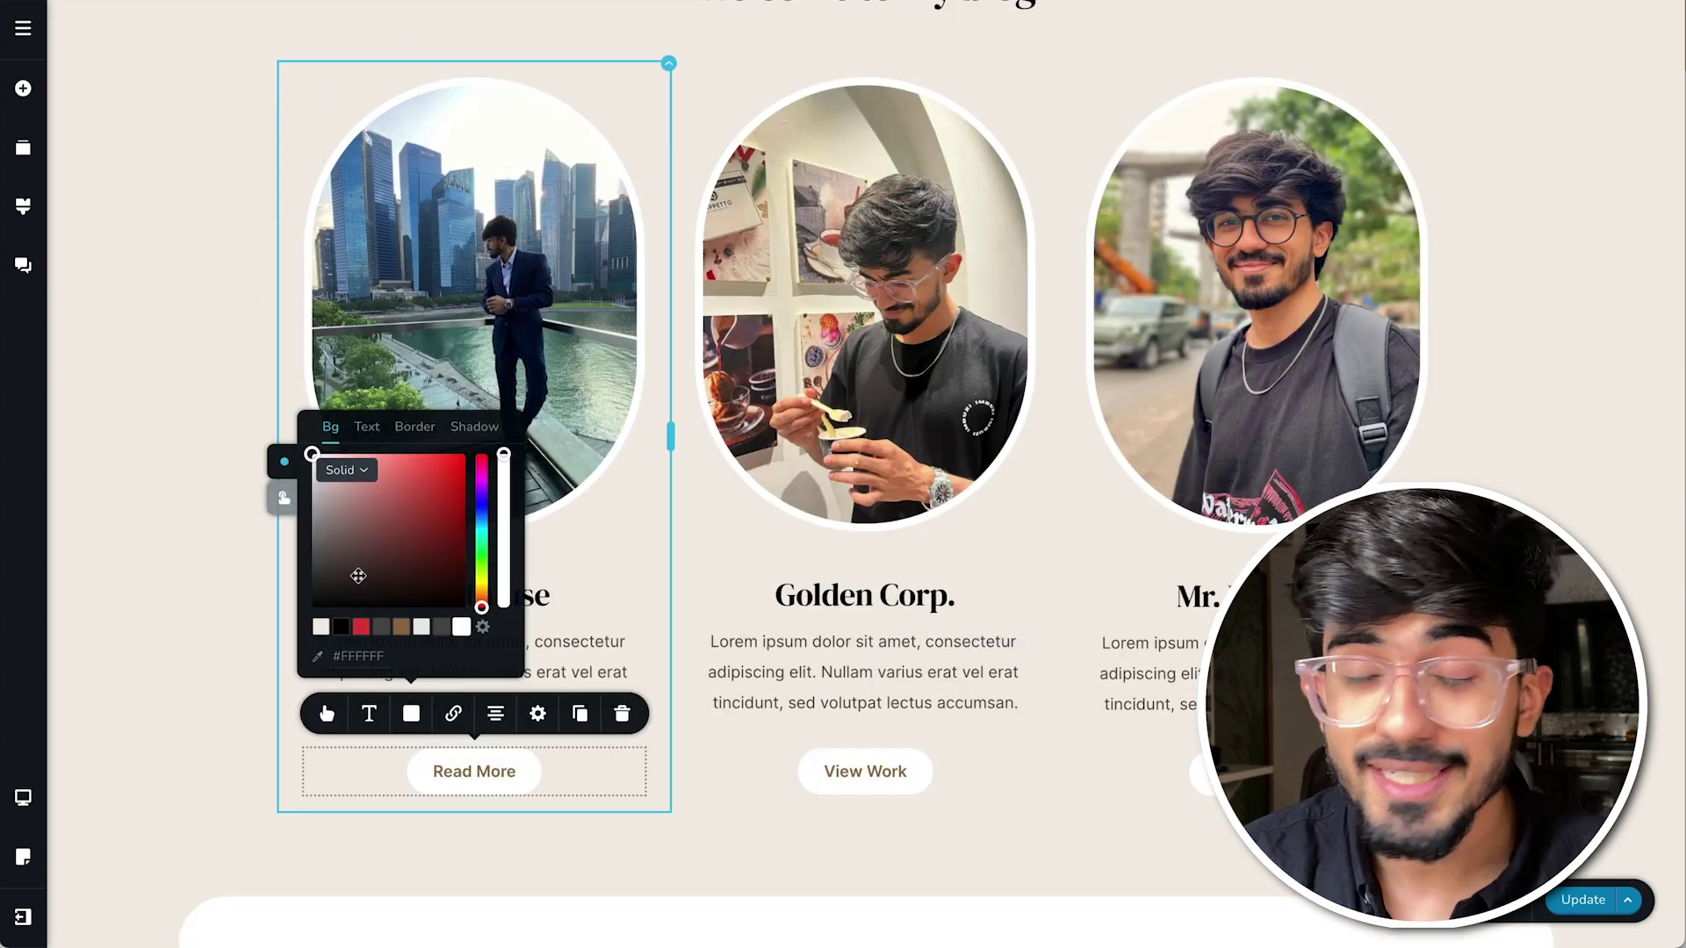
pyautogui.click(361, 626)
pyautogui.click(366, 427)
pyautogui.click(461, 626)
pyautogui.click(284, 497)
pyautogui.click(330, 427)
pyautogui.click(461, 626)
pyautogui.click(361, 627)
pyautogui.click(267, 806)
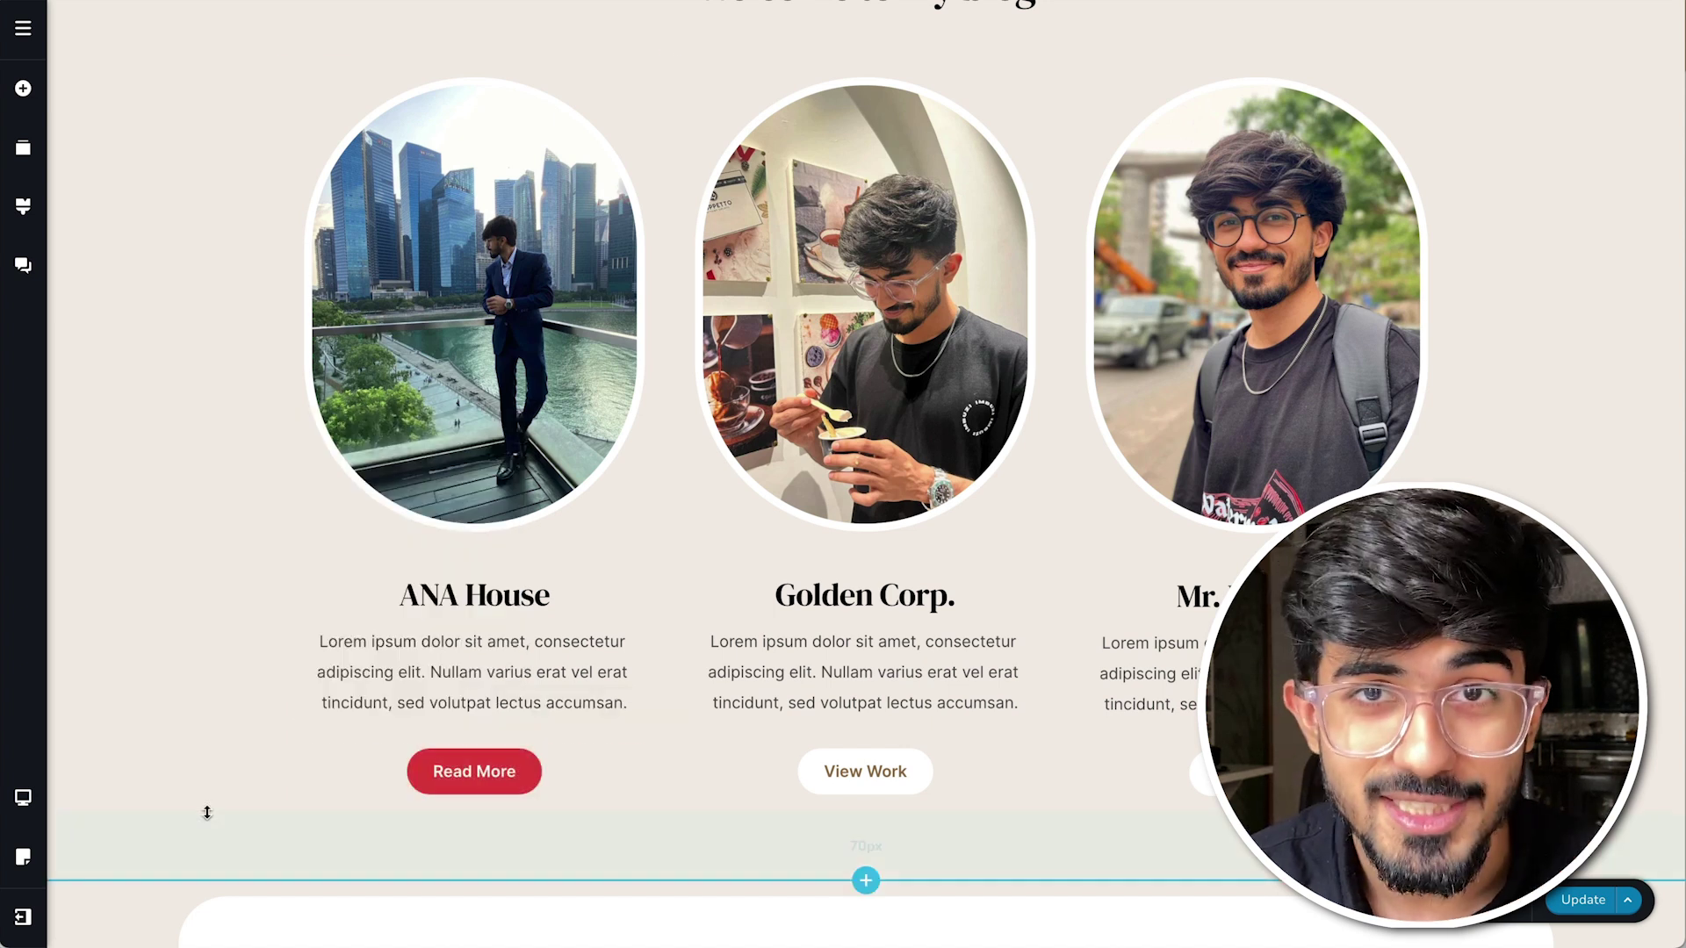
# Colour the "What They Say" label with the red accent and change the heading below it to "Client Tetimonials".
pyautogui.scroll(-15, 732, 727)
pyautogui.scroll(1, 731, 727)
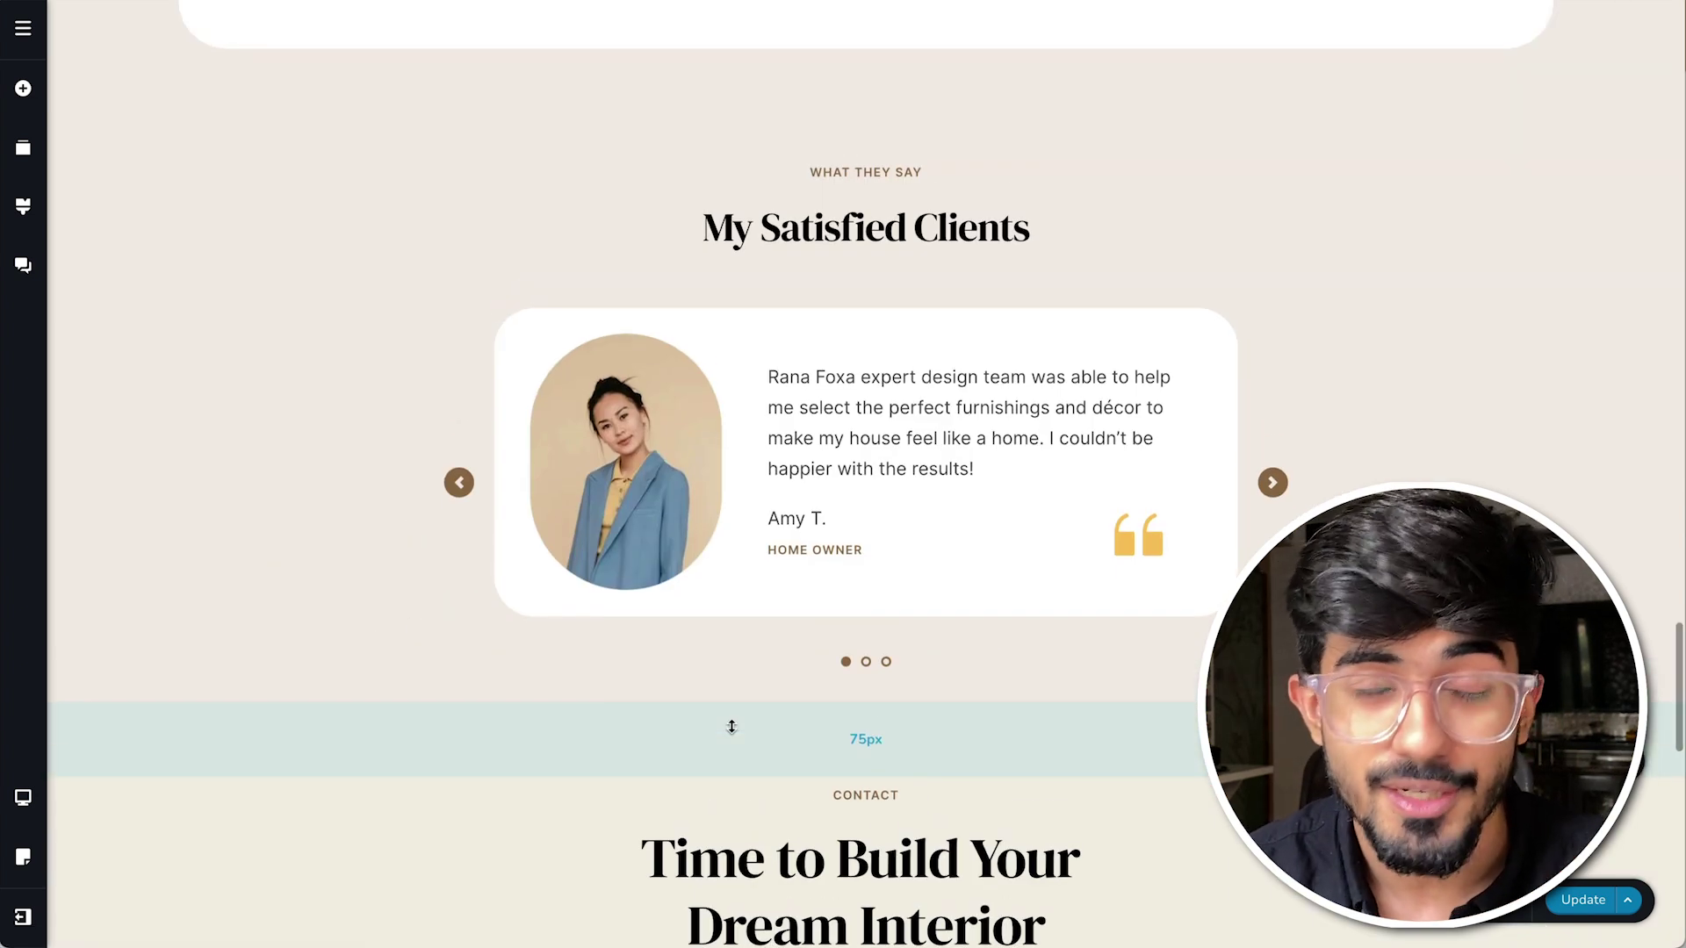
pyautogui.tripleClick(868, 174)
pyautogui.click(655, 216)
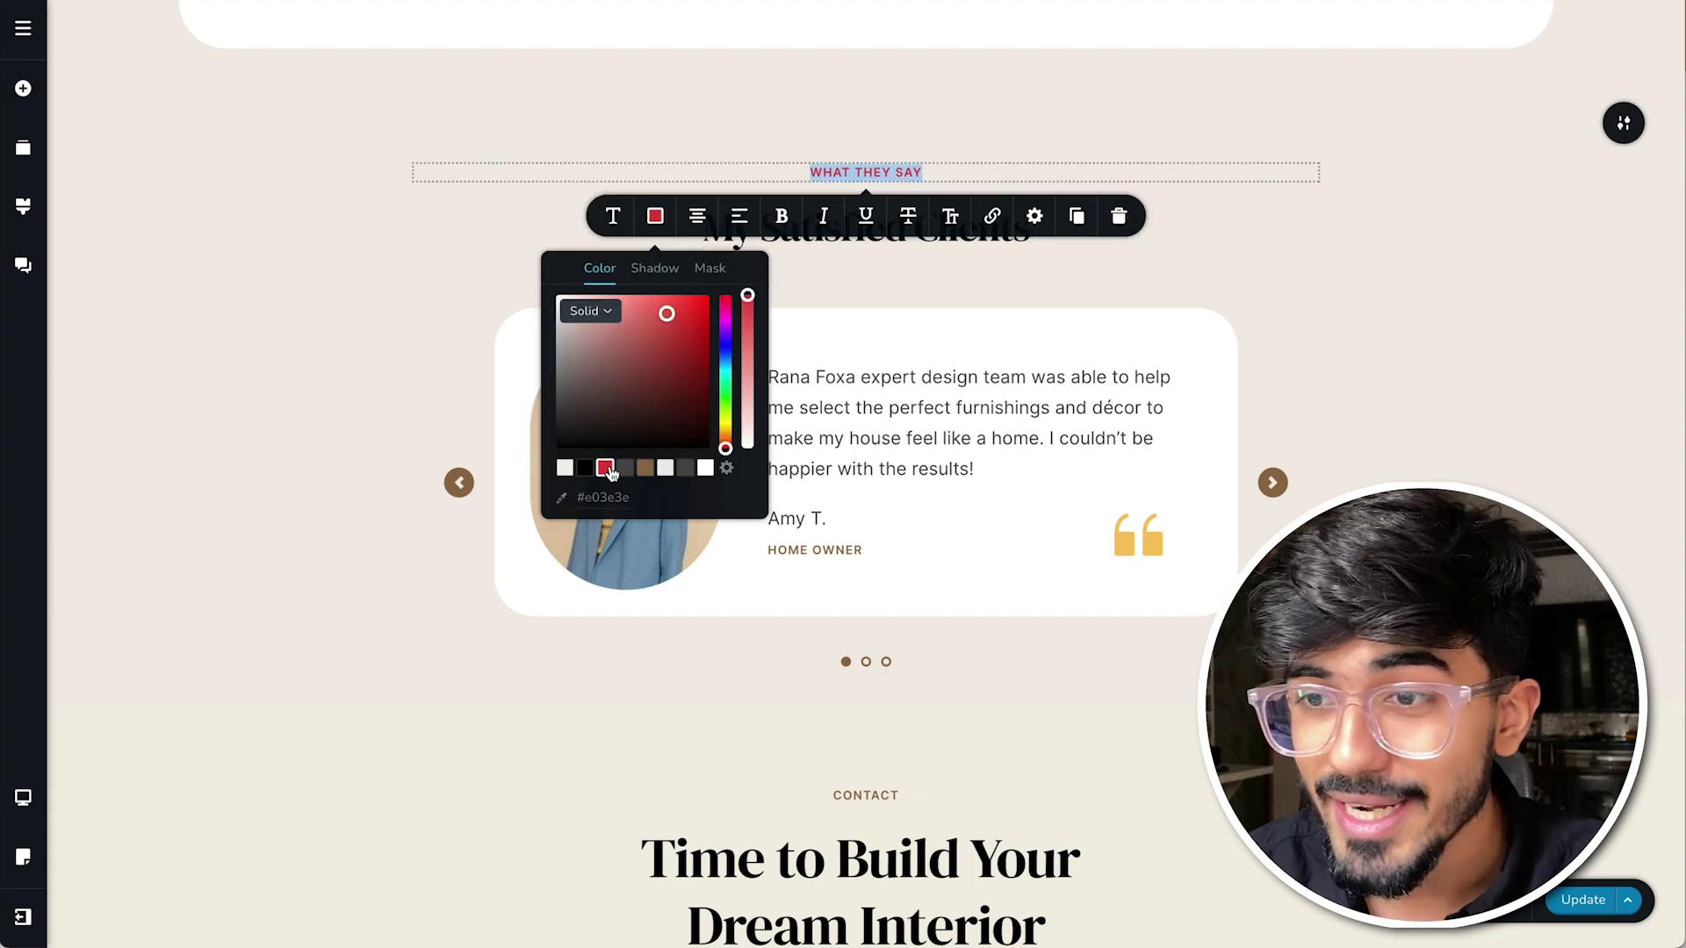
pyautogui.tripleClick(880, 208)
pyautogui.click(913, 226)
pyautogui.press('super+BackSpace')
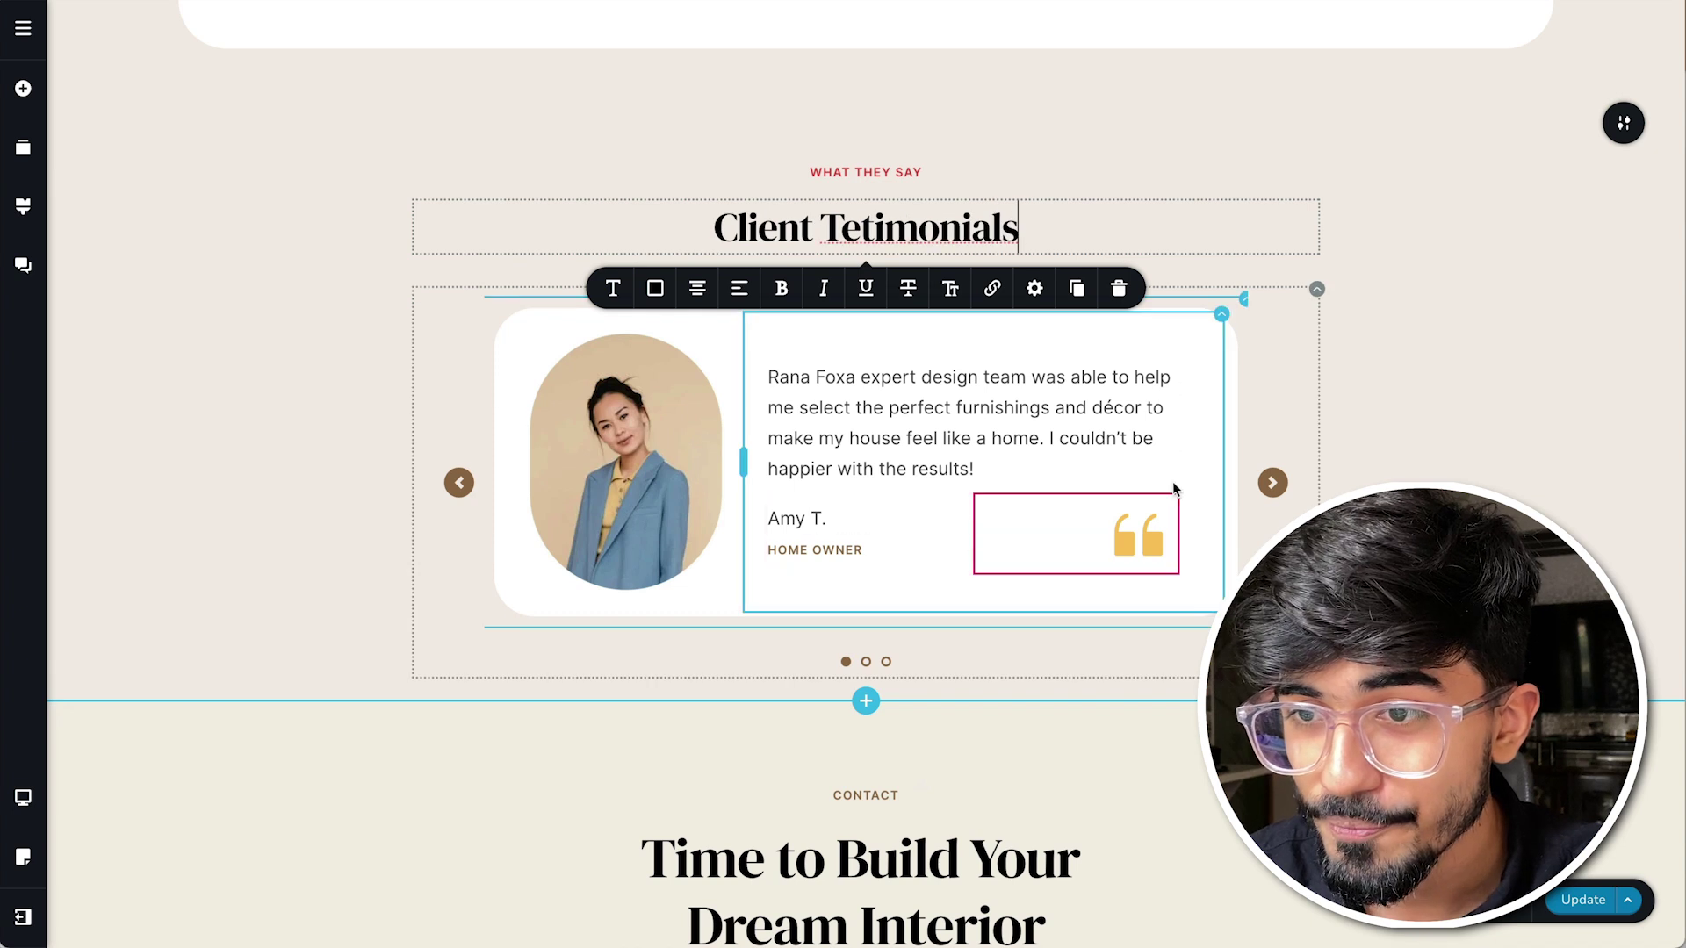
# Colour the first testimonial's "HOME OWNER" label with the red accent and go through the other testimonial slides.
pyautogui.click(821, 550)
pyautogui.click(659, 504)
pyautogui.click(610, 426)
pyautogui.click(1272, 482)
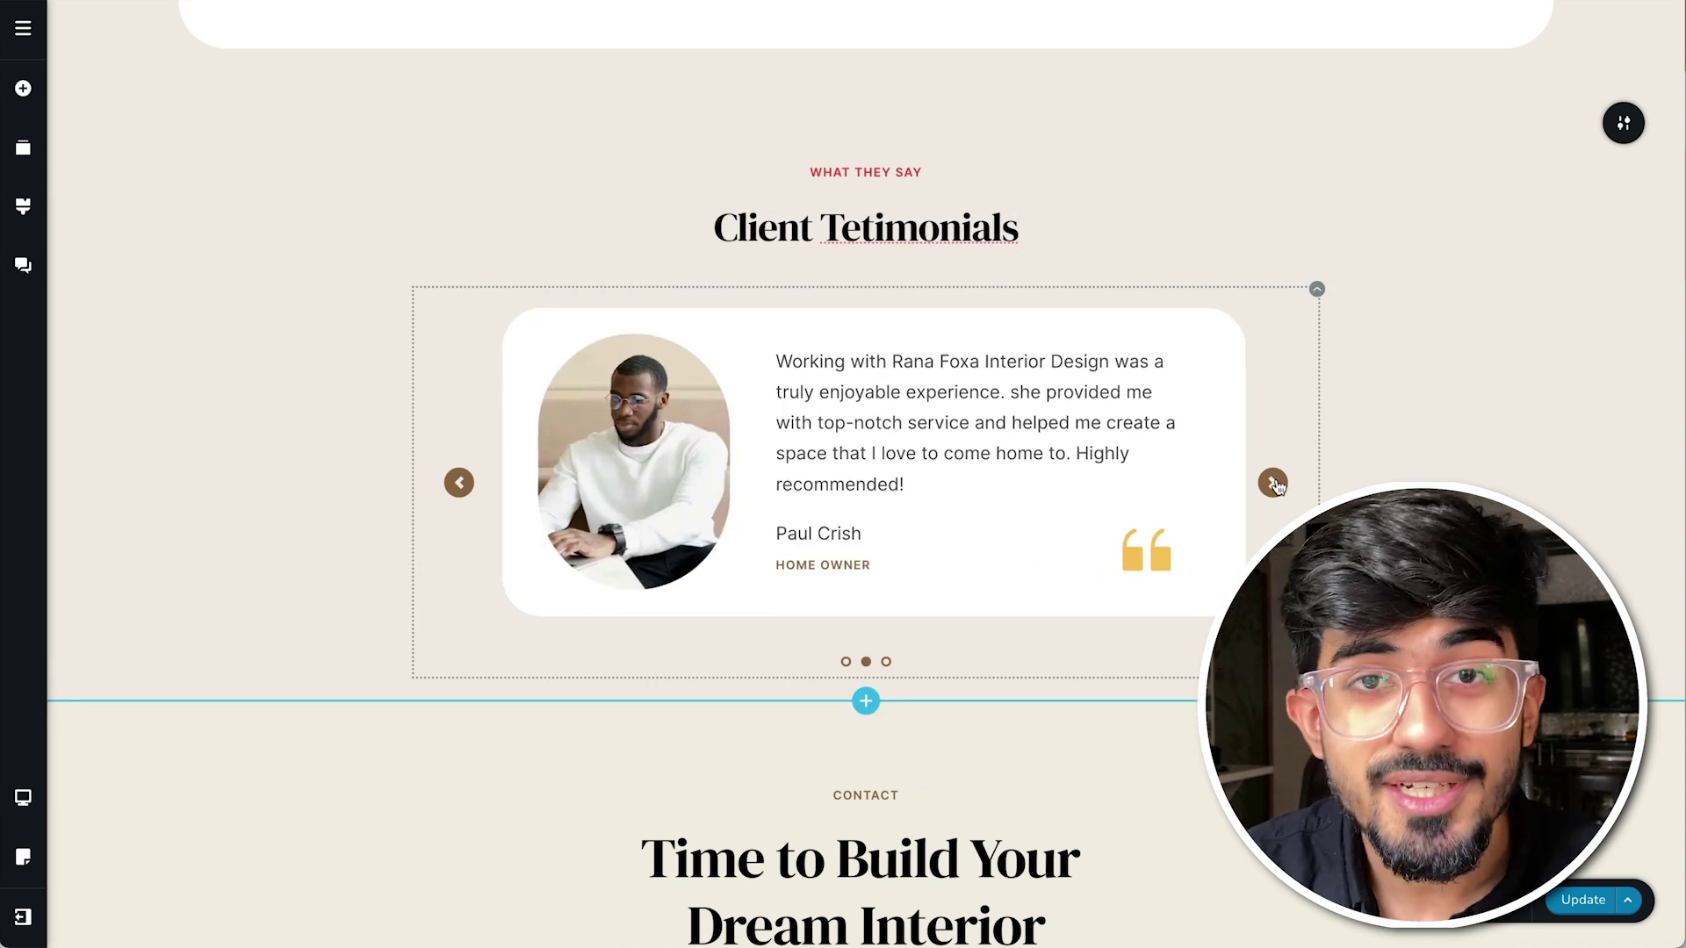
pyautogui.click(1273, 482)
pyautogui.click(1272, 482)
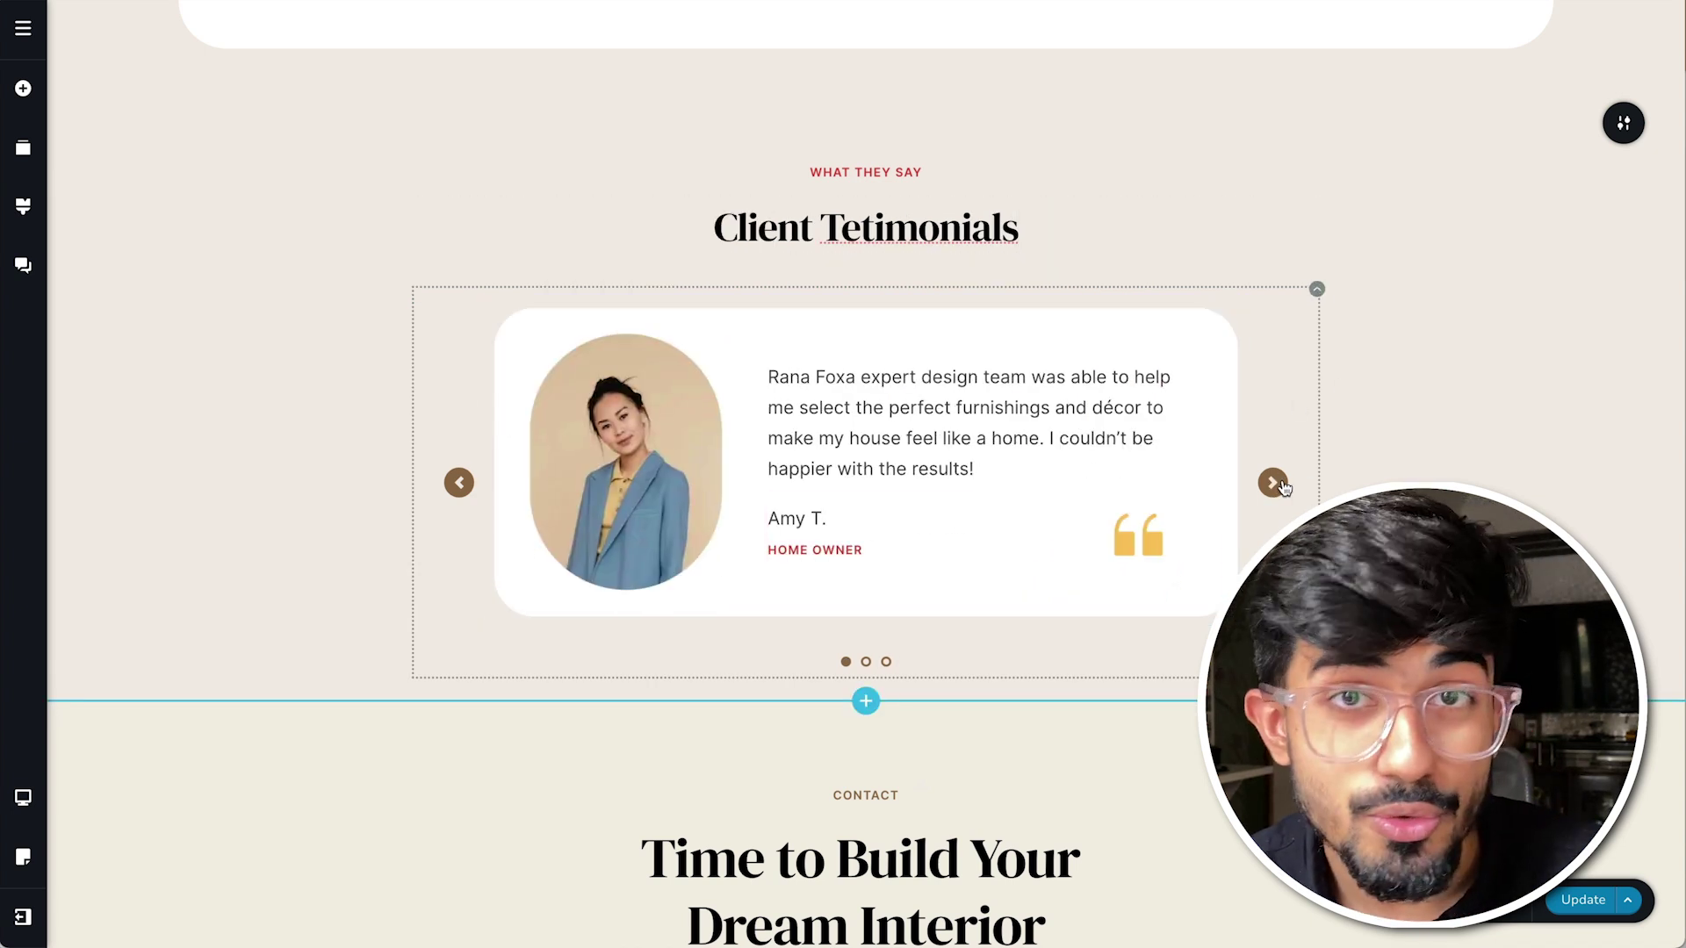
pyautogui.click(1272, 482)
# Change the contact heading to "Let's get in touch" and the label above it to "HIRE ME" in the red accent.
pyautogui.scroll(-6, 854, 463)
pyautogui.tripleClick(845, 347)
pyautogui.write("Let's get in touch")
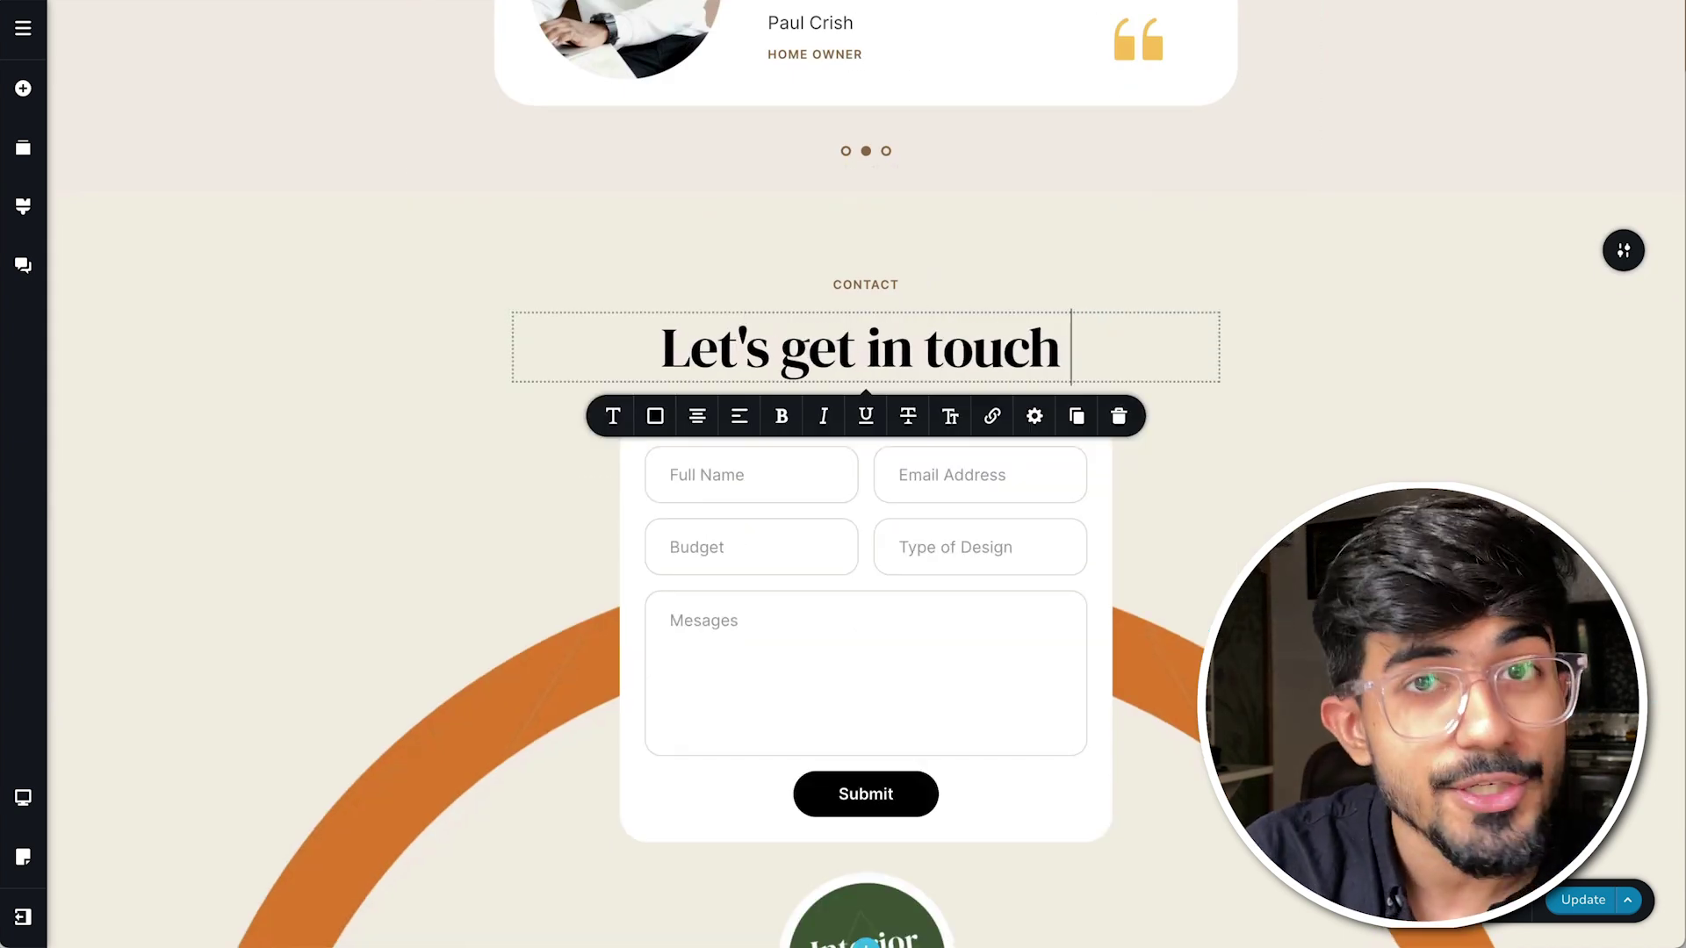
pyautogui.click(866, 284)
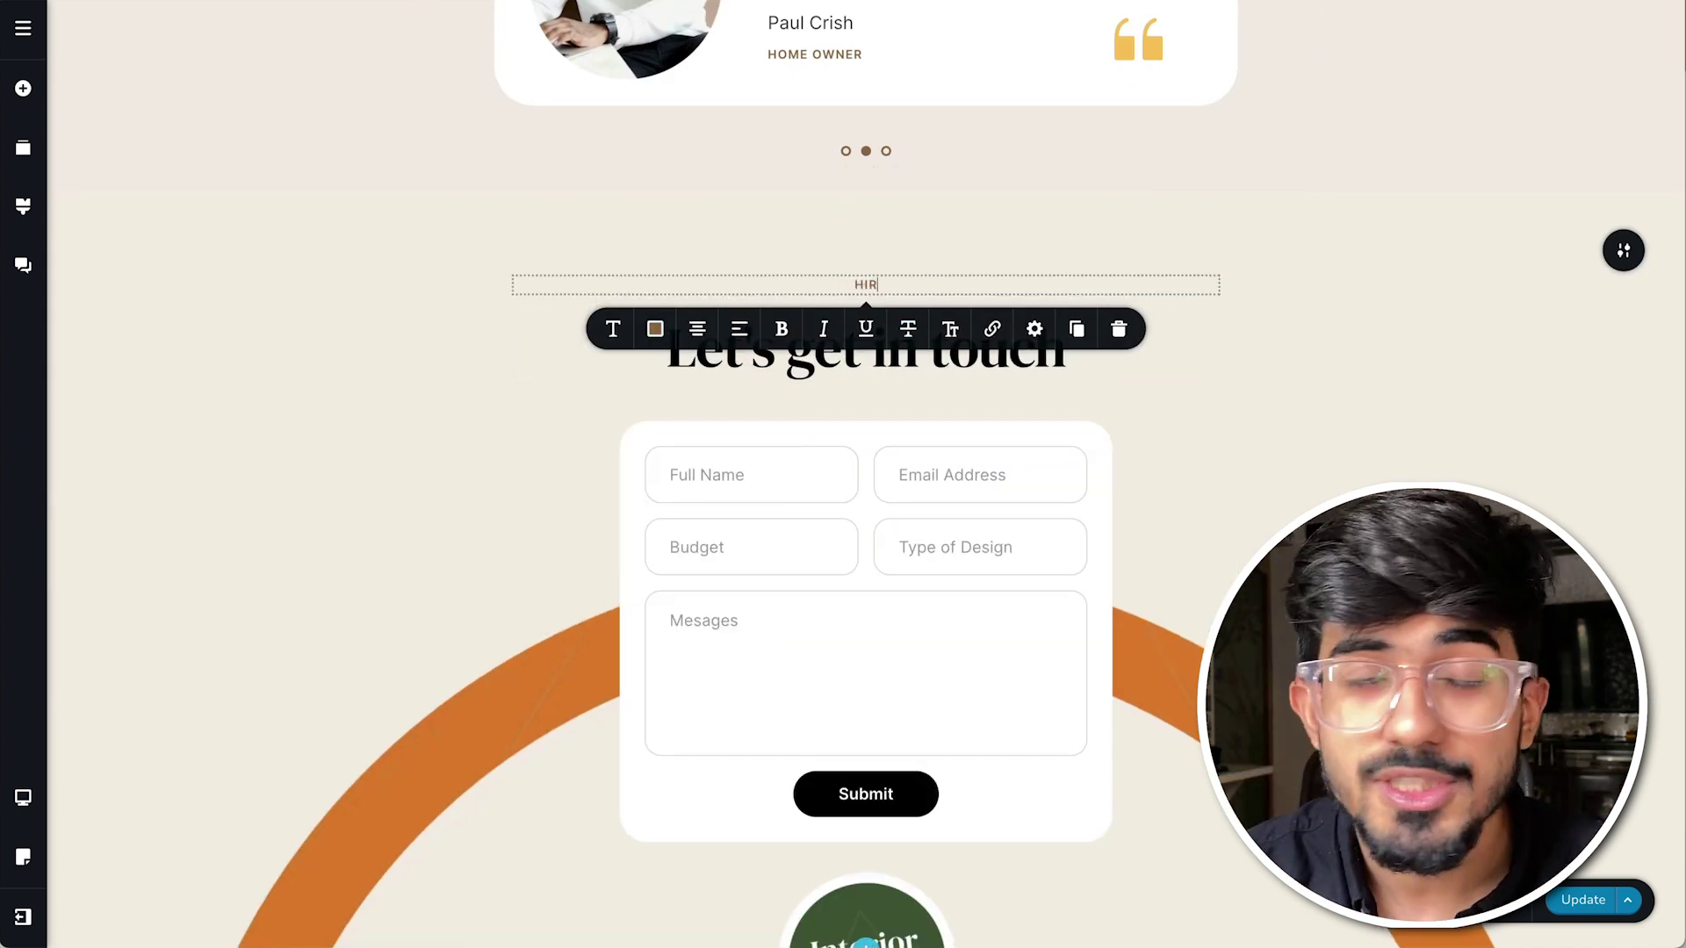
pyautogui.click(660, 329)
pyautogui.click(380, 606)
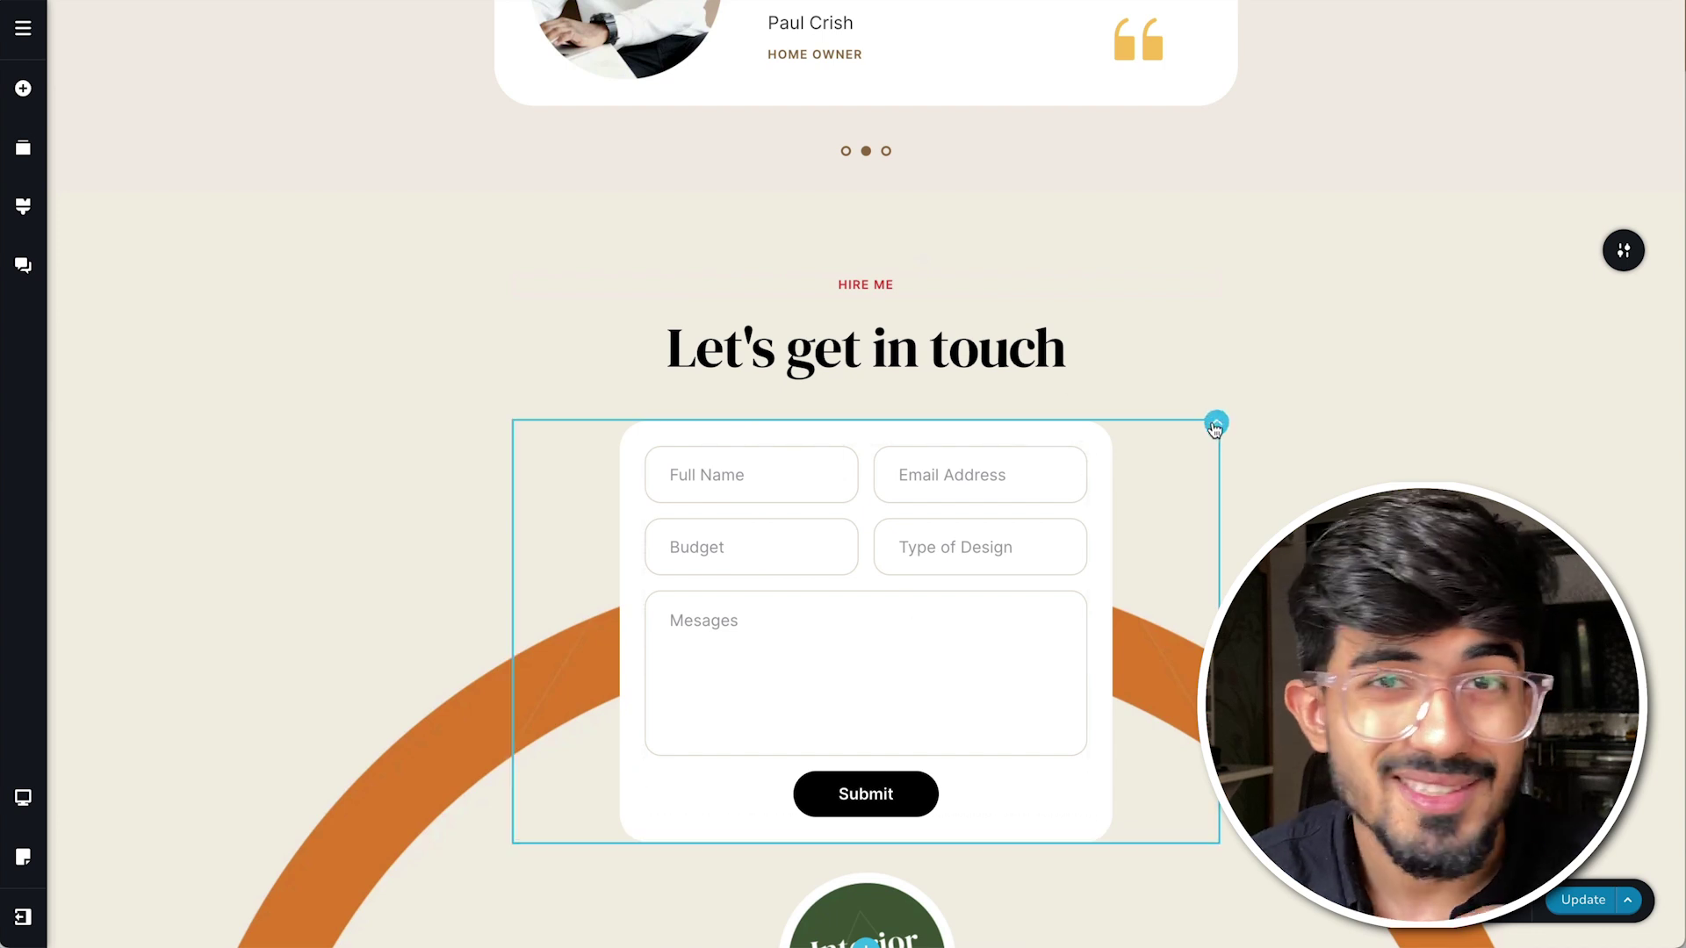
# Set the right and left margins of the contact form's column to 15 px.
pyautogui.click(1216, 423)
pyautogui.click(1259, 376)
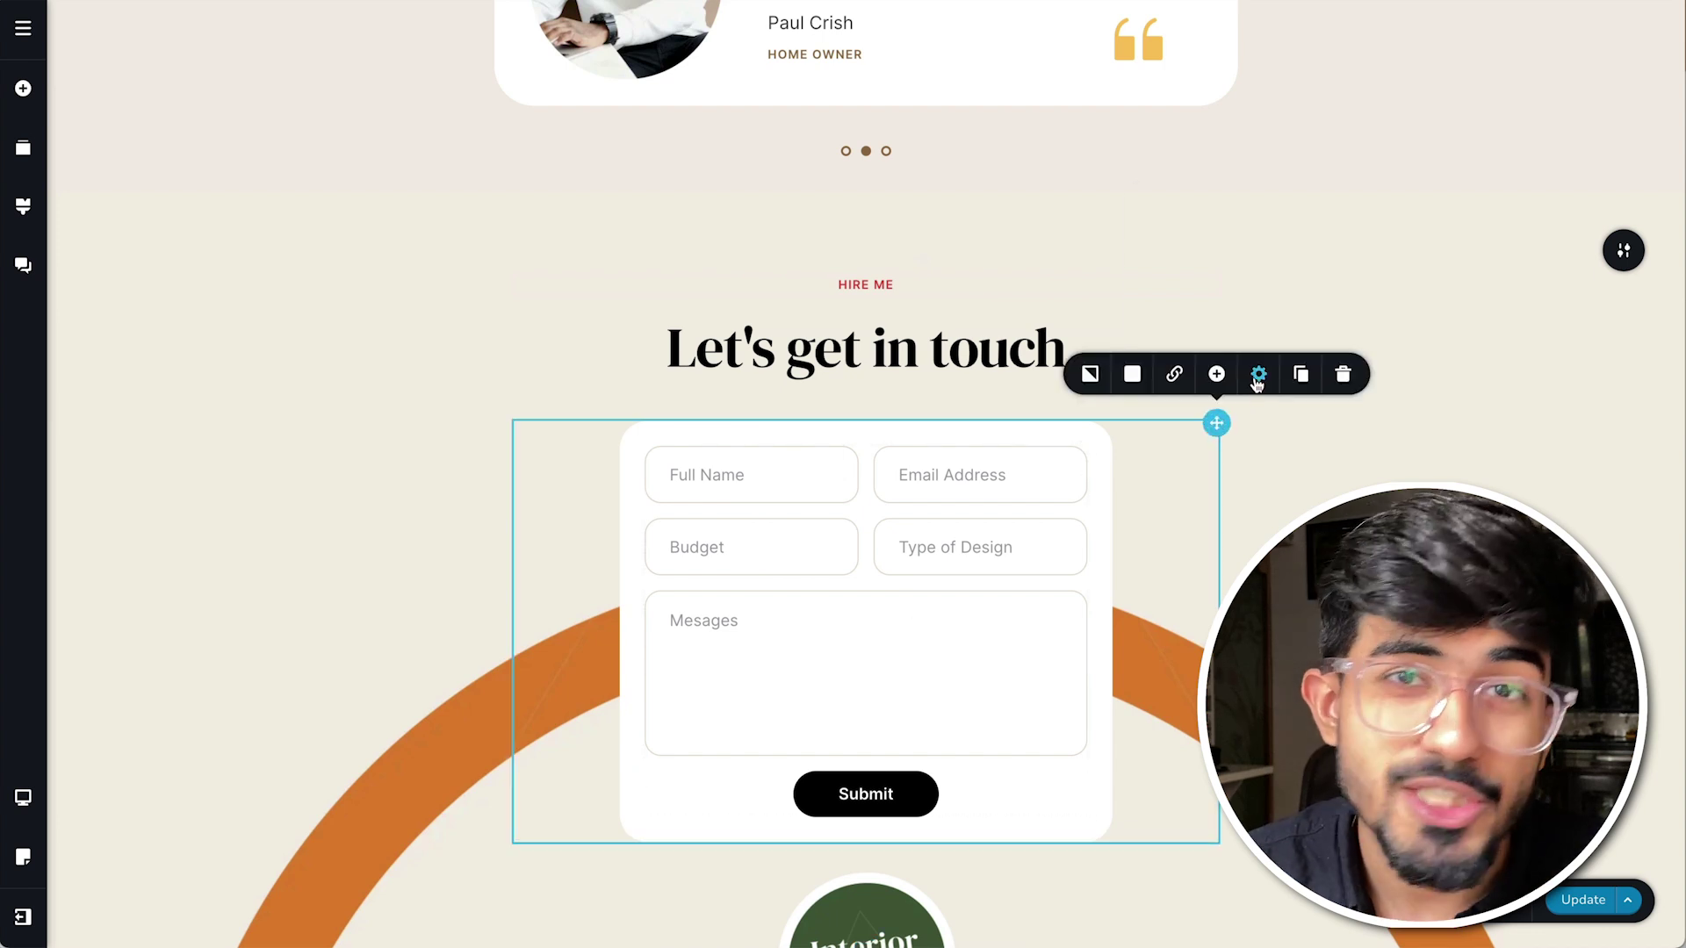
pyautogui.click(1221, 316)
pyautogui.click(1641, 476)
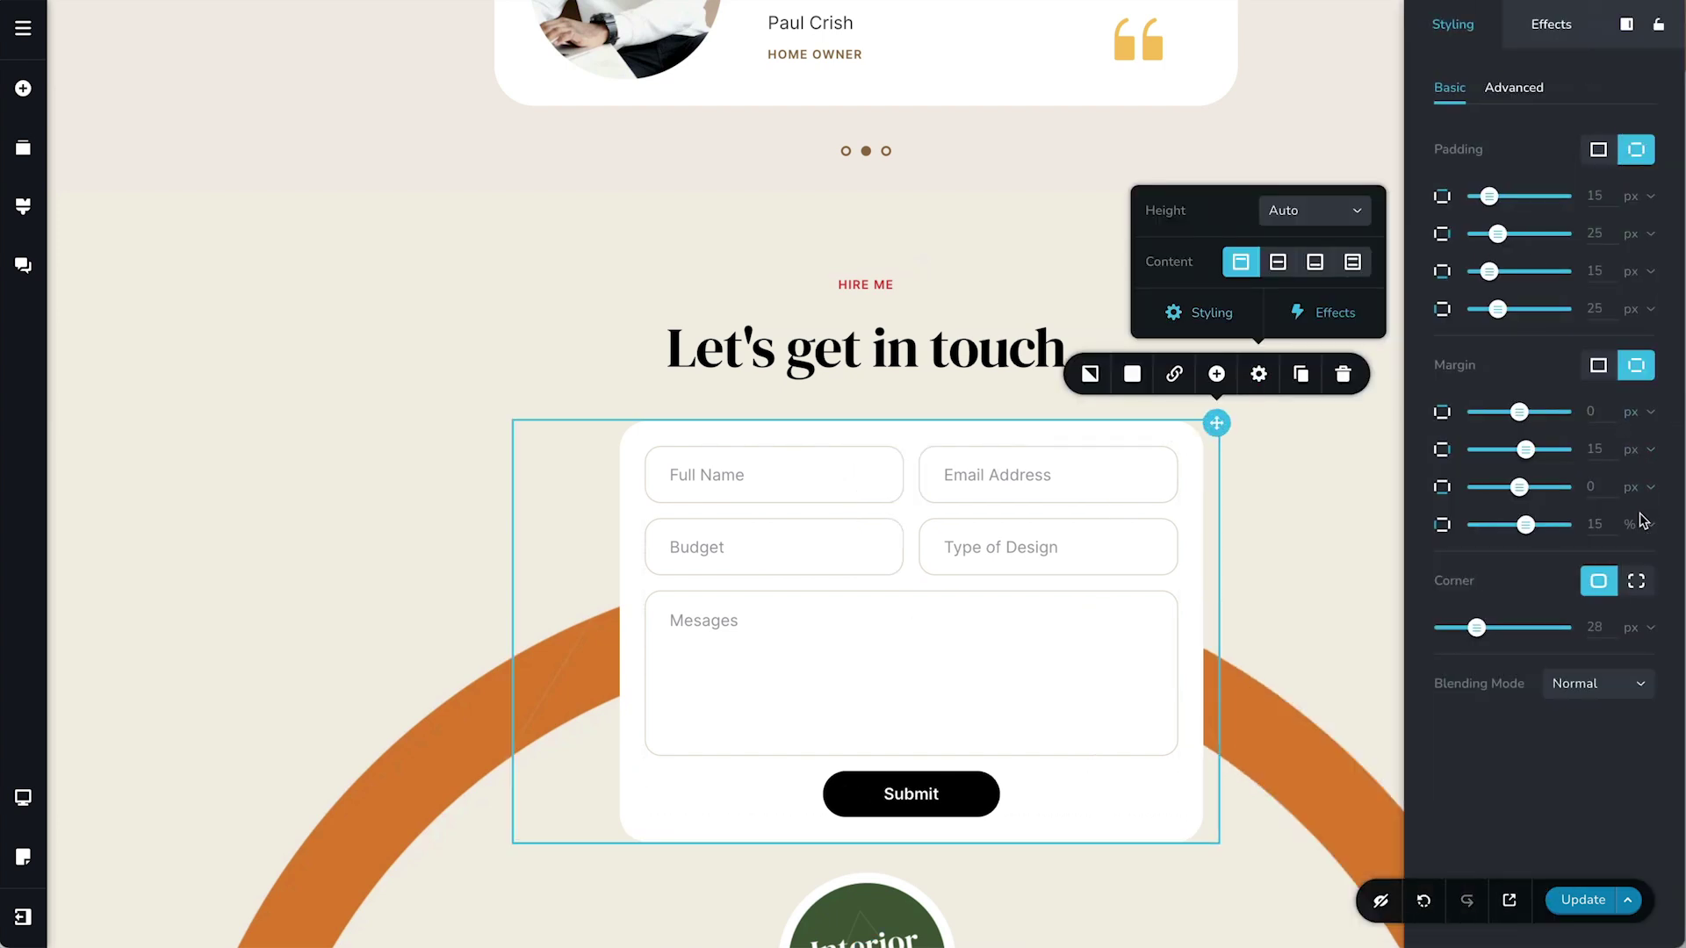
pyautogui.click(1631, 524)
pyautogui.click(1639, 551)
# Turn the Type of Design field into a "Type of Service" dropdown offering Social Media Campaign and YouTube Content, and relabel the message field "Message".
pyautogui.click(650, 487)
pyautogui.click(622, 413)
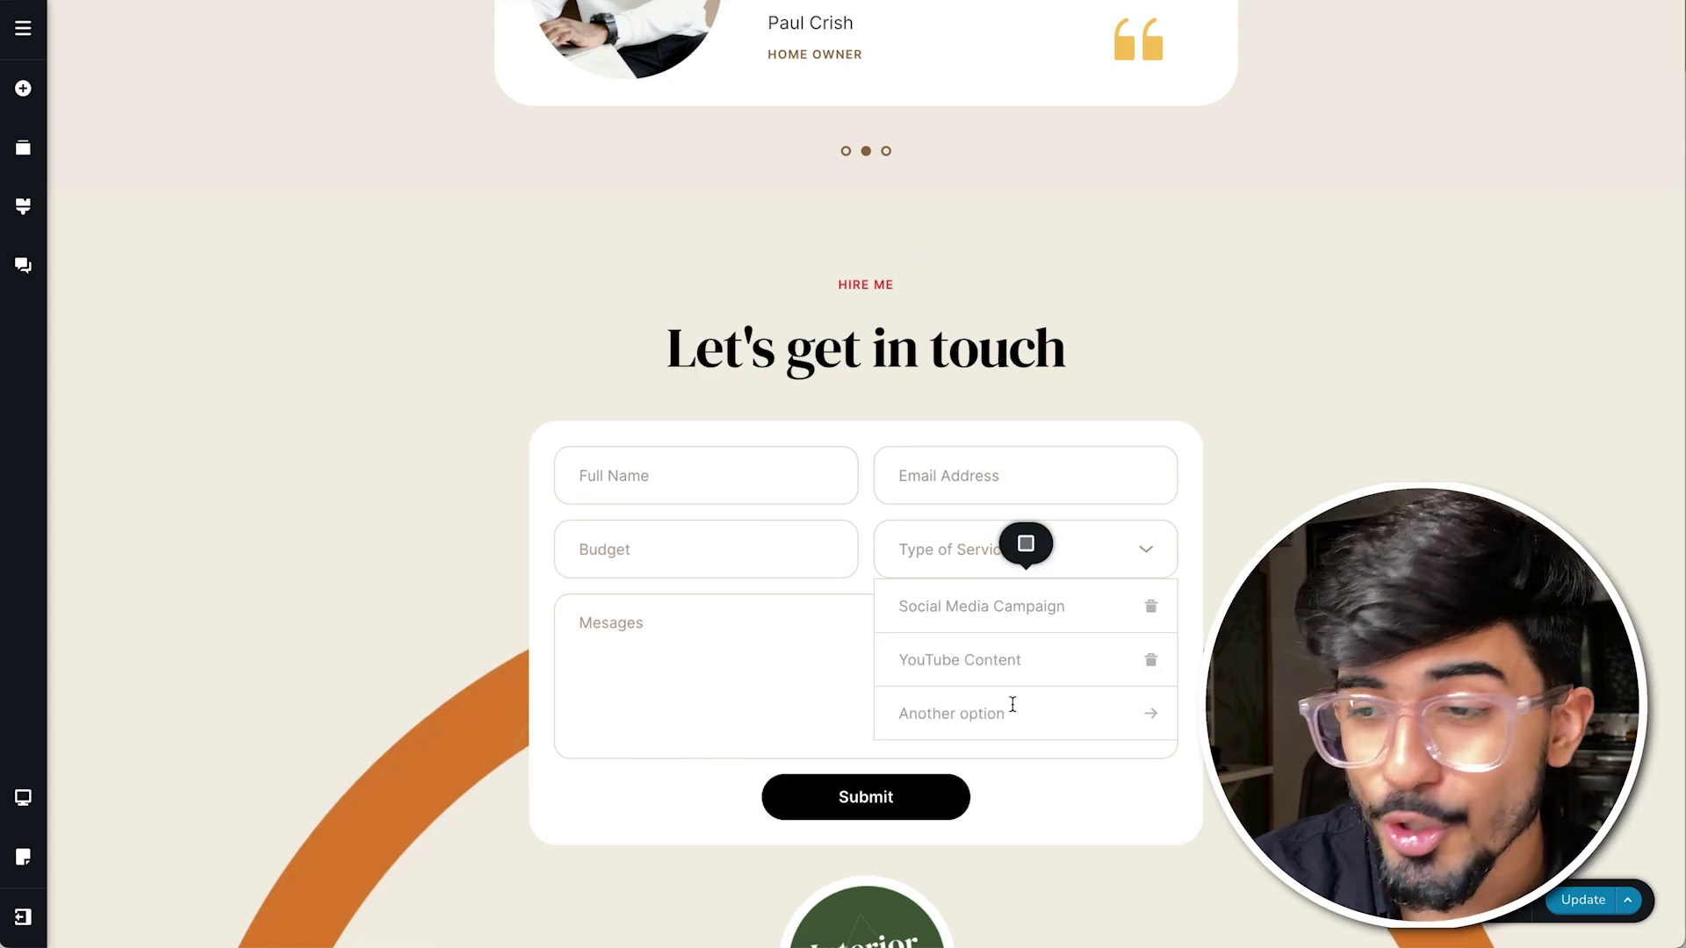
pyautogui.click(764, 706)
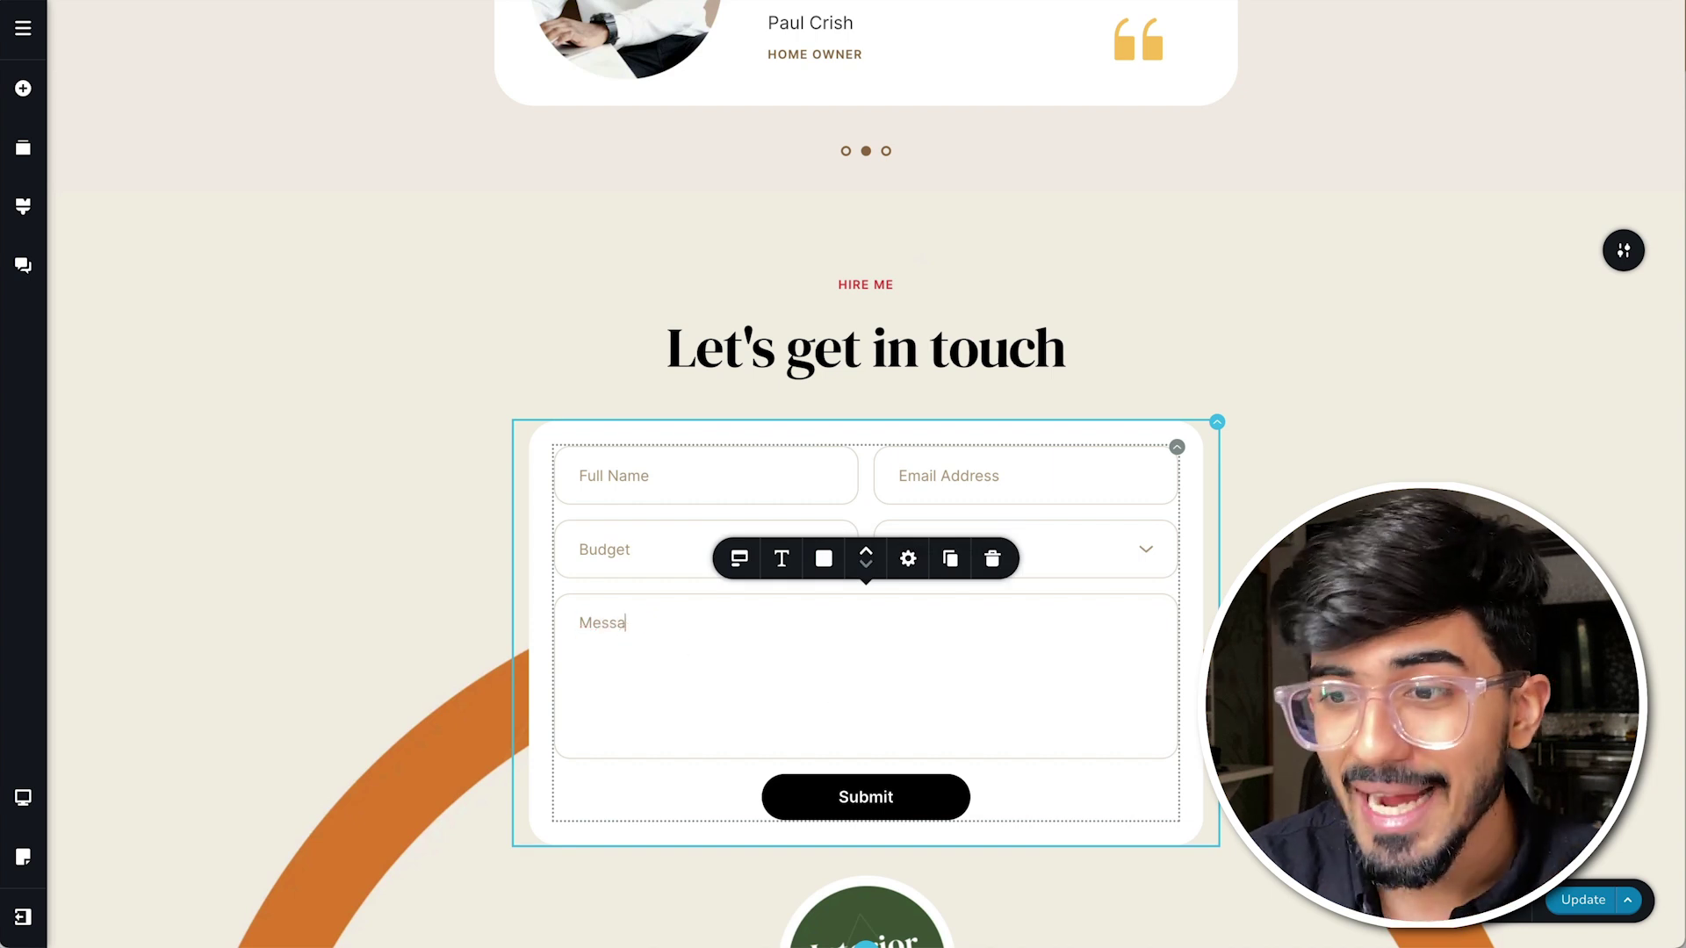
# Give the contact form's Submit button a red background and border, with black for its hover state.
pyautogui.click(860, 799)
pyautogui.click(816, 740)
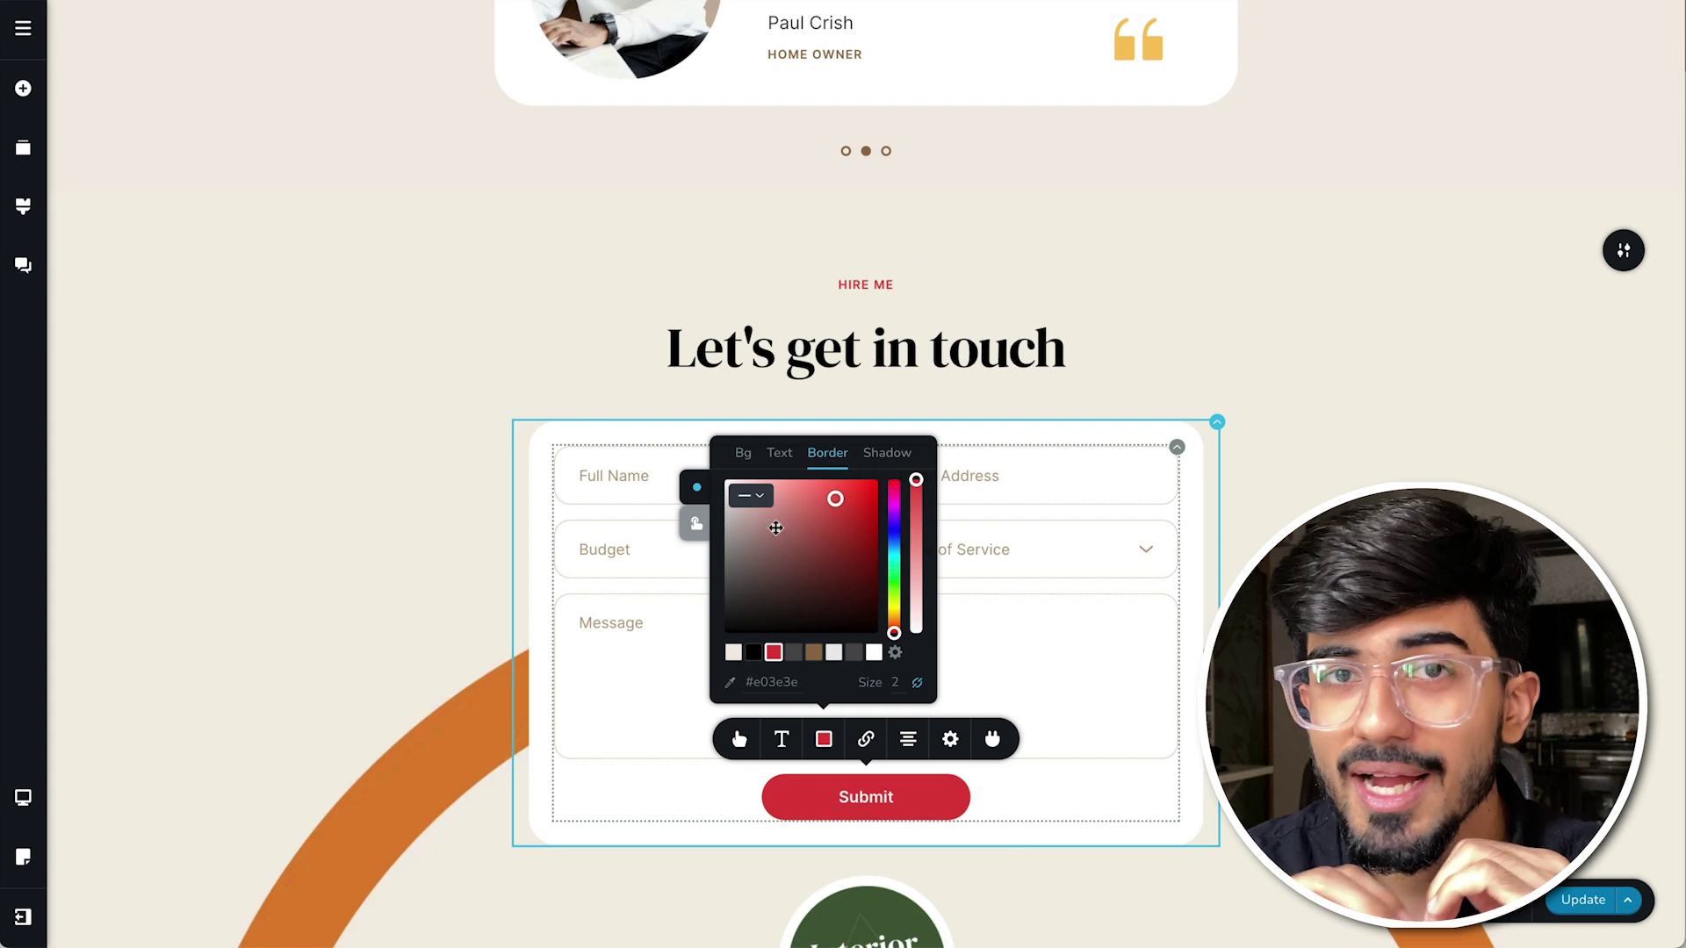
pyautogui.click(696, 524)
pyautogui.click(753, 651)
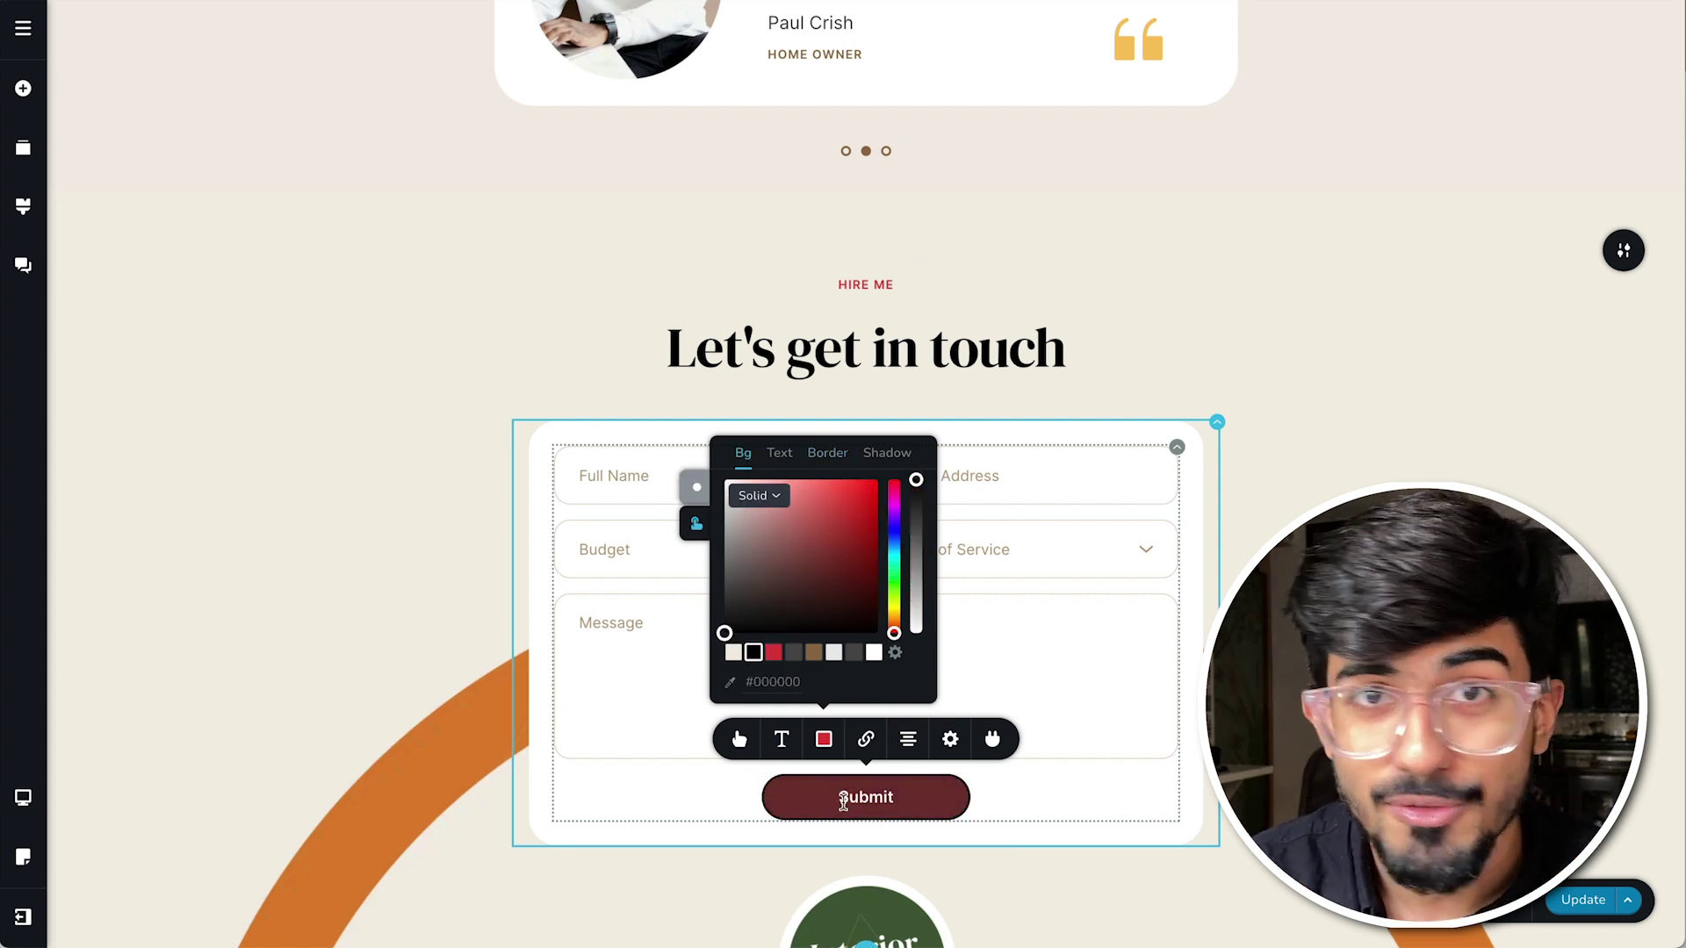
pyautogui.click(683, 794)
# Delete the round badge below the contact form and the elements under the footer's social icons, including the navigation menu.
pyautogui.scroll(-4, 817, 801)
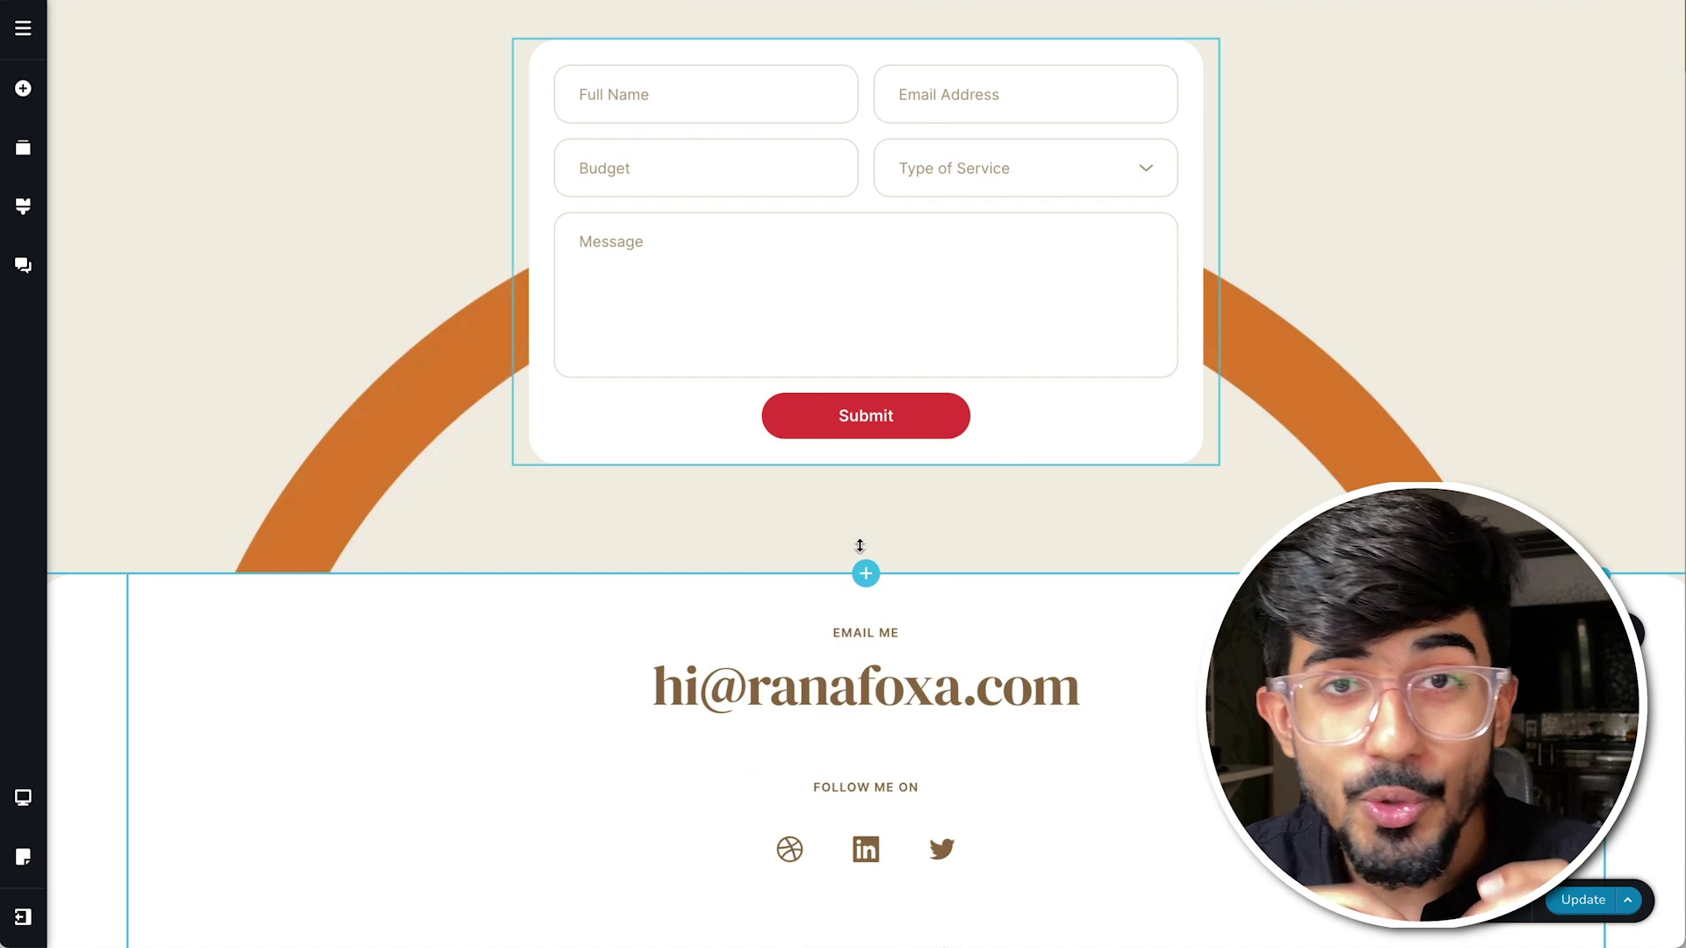
pyautogui.scroll(-2, 860, 546)
pyautogui.moveTo(862, 461); pyautogui.dragTo(863, 505)
pyautogui.click(804, 832)
pyautogui.click(978, 790)
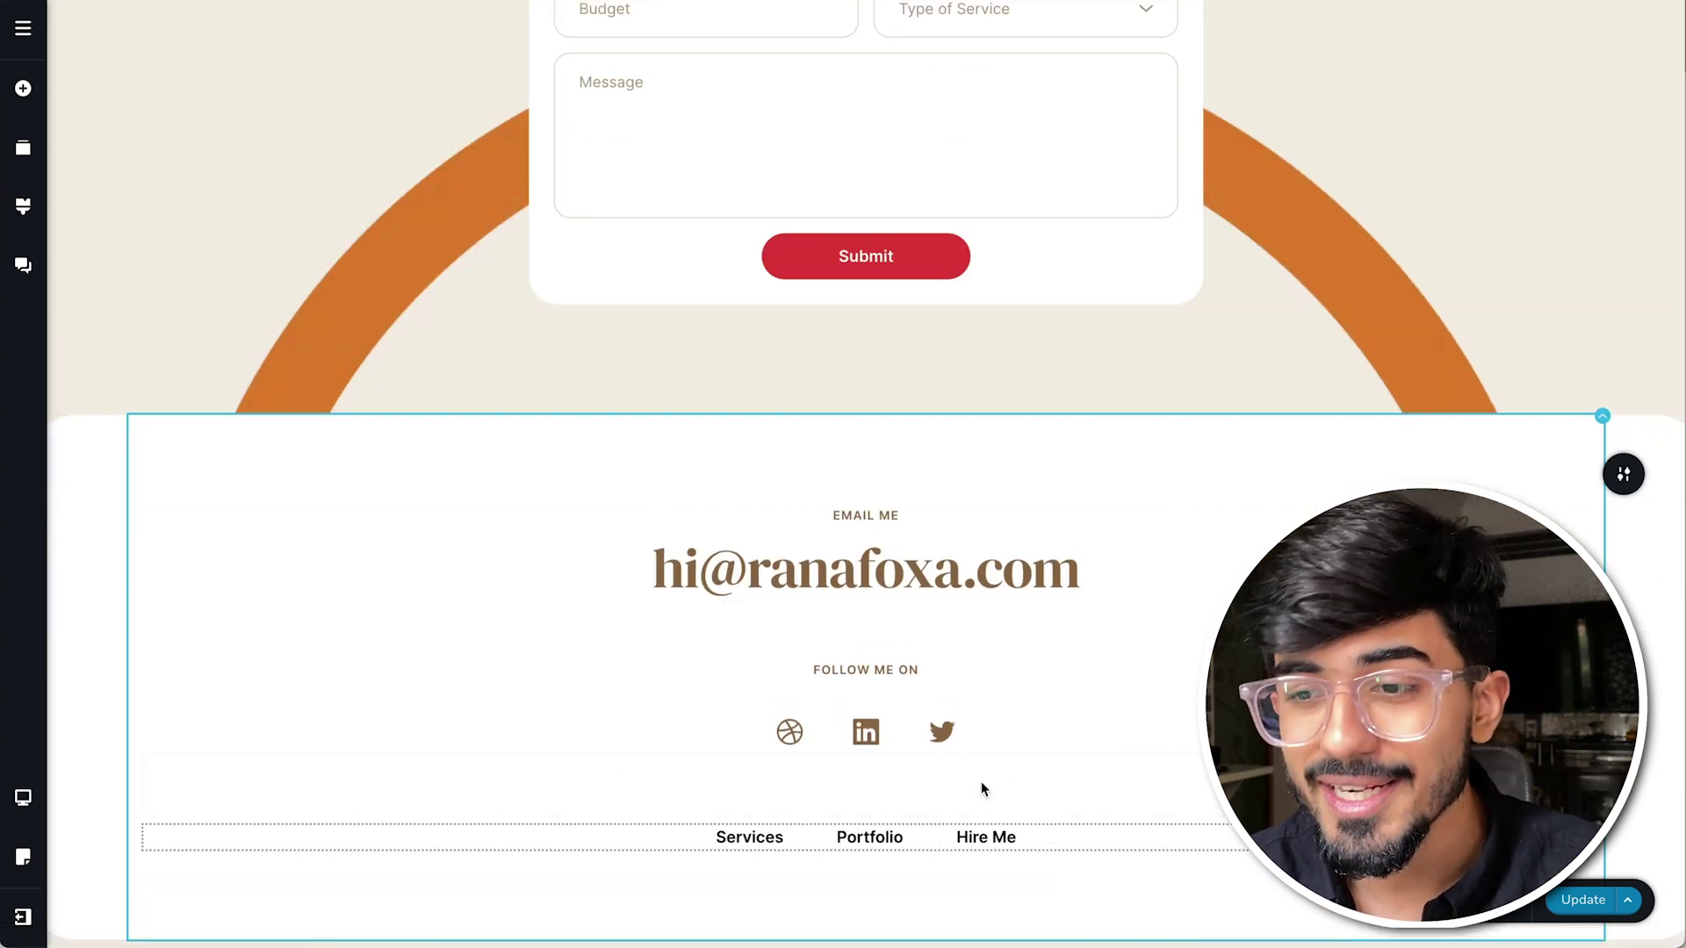
pyautogui.click(869, 837)
pyautogui.click(1036, 791)
pyautogui.click(927, 836)
pyautogui.click(1094, 790)
pyautogui.click(873, 837)
pyautogui.click(1020, 790)
pyautogui.click(845, 850)
pyautogui.click(908, 711)
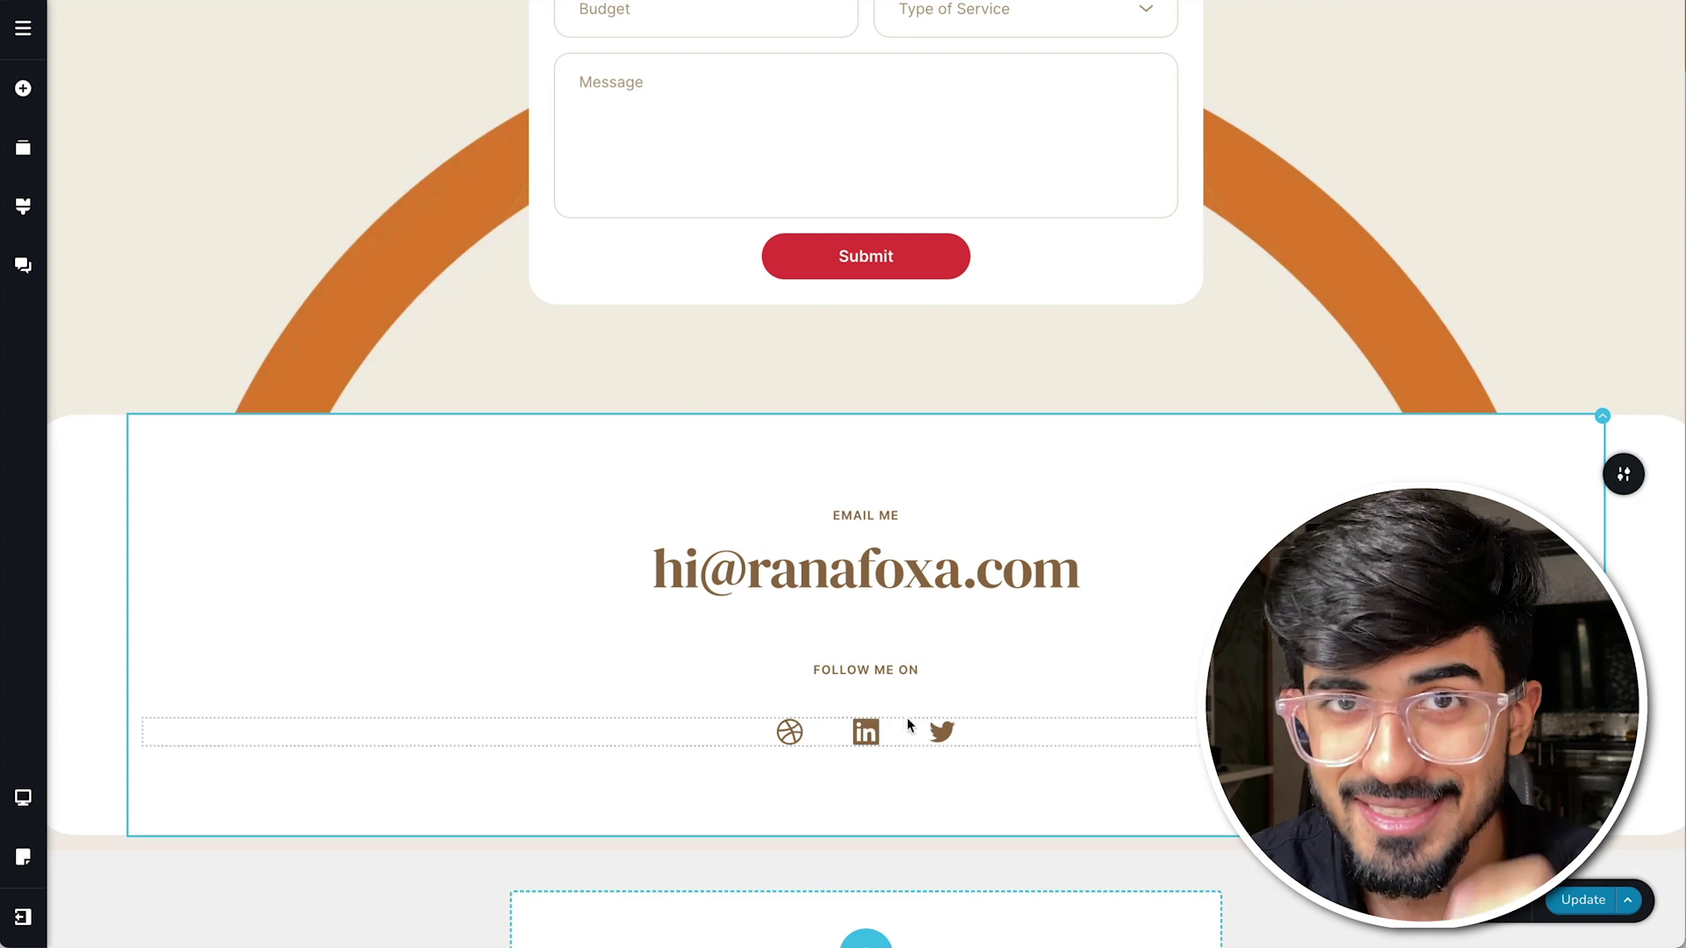
# Replace the footer's sample email with a personal Gmail address and colour it black.
pyautogui.scroll(1, 873, 766)
pyautogui.click(738, 556)
pyautogui.click(675, 518)
pyautogui.click(693, 617)
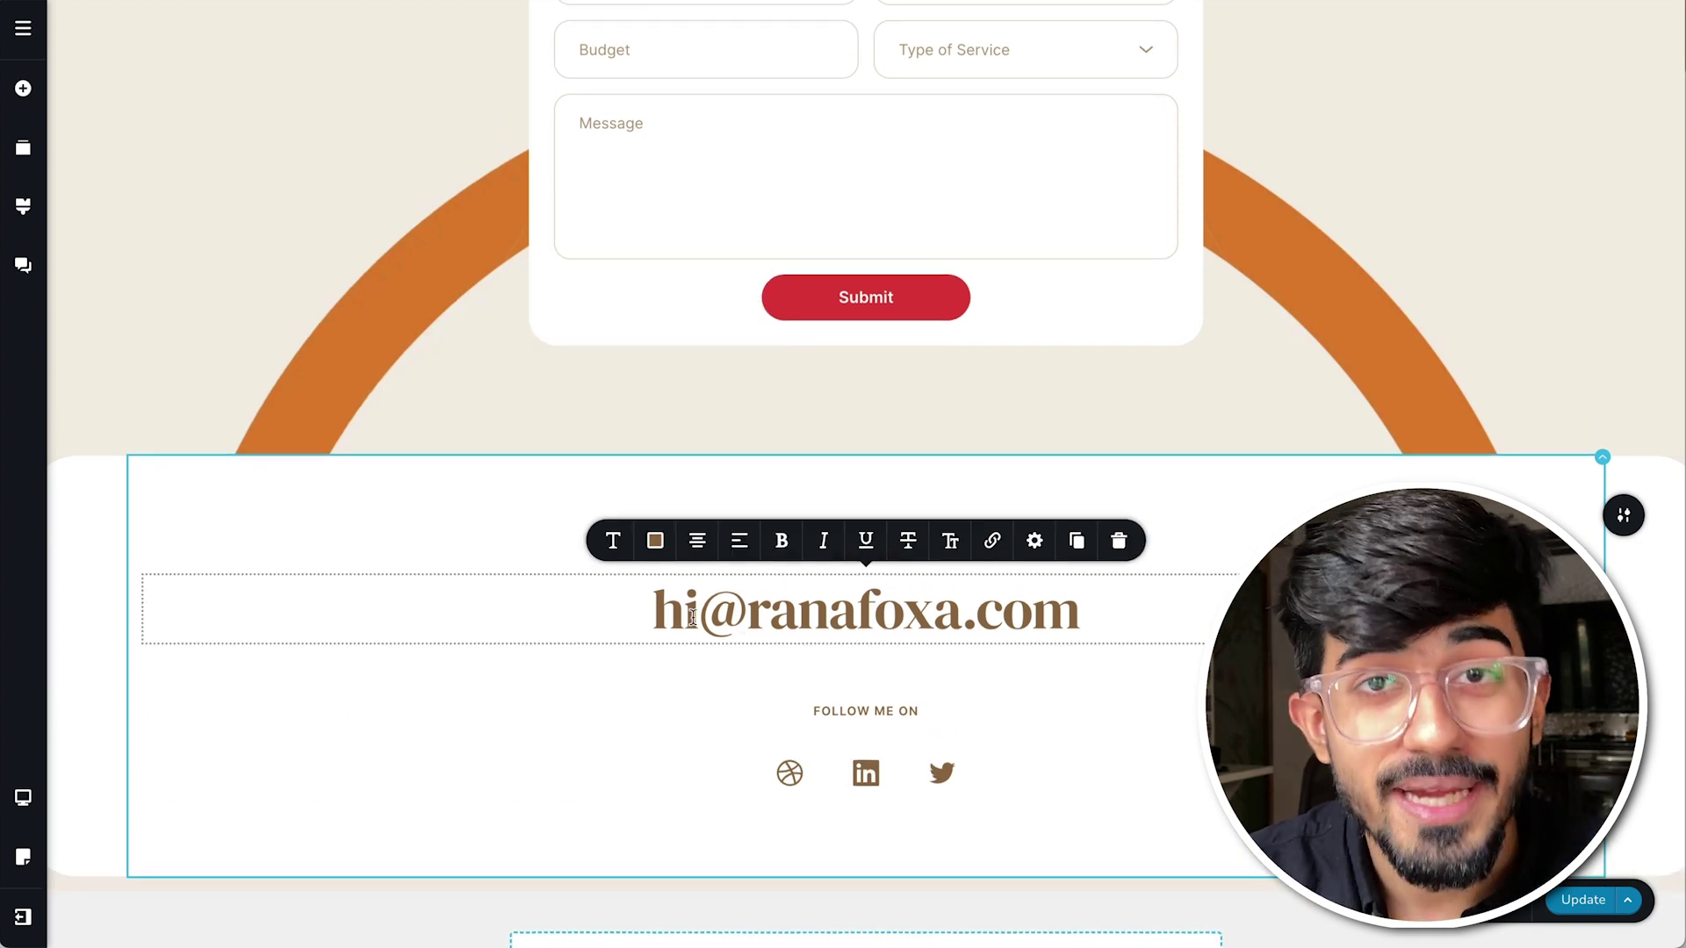
pyautogui.doubleClick(821, 625)
pyautogui.write('gmail')
pyautogui.press('BackSpace')
pyautogui.press('super+a')
pyautogui.click(656, 540)
pyautogui.click(586, 454)
pyautogui.click(527, 689)
pyautogui.click(655, 668)
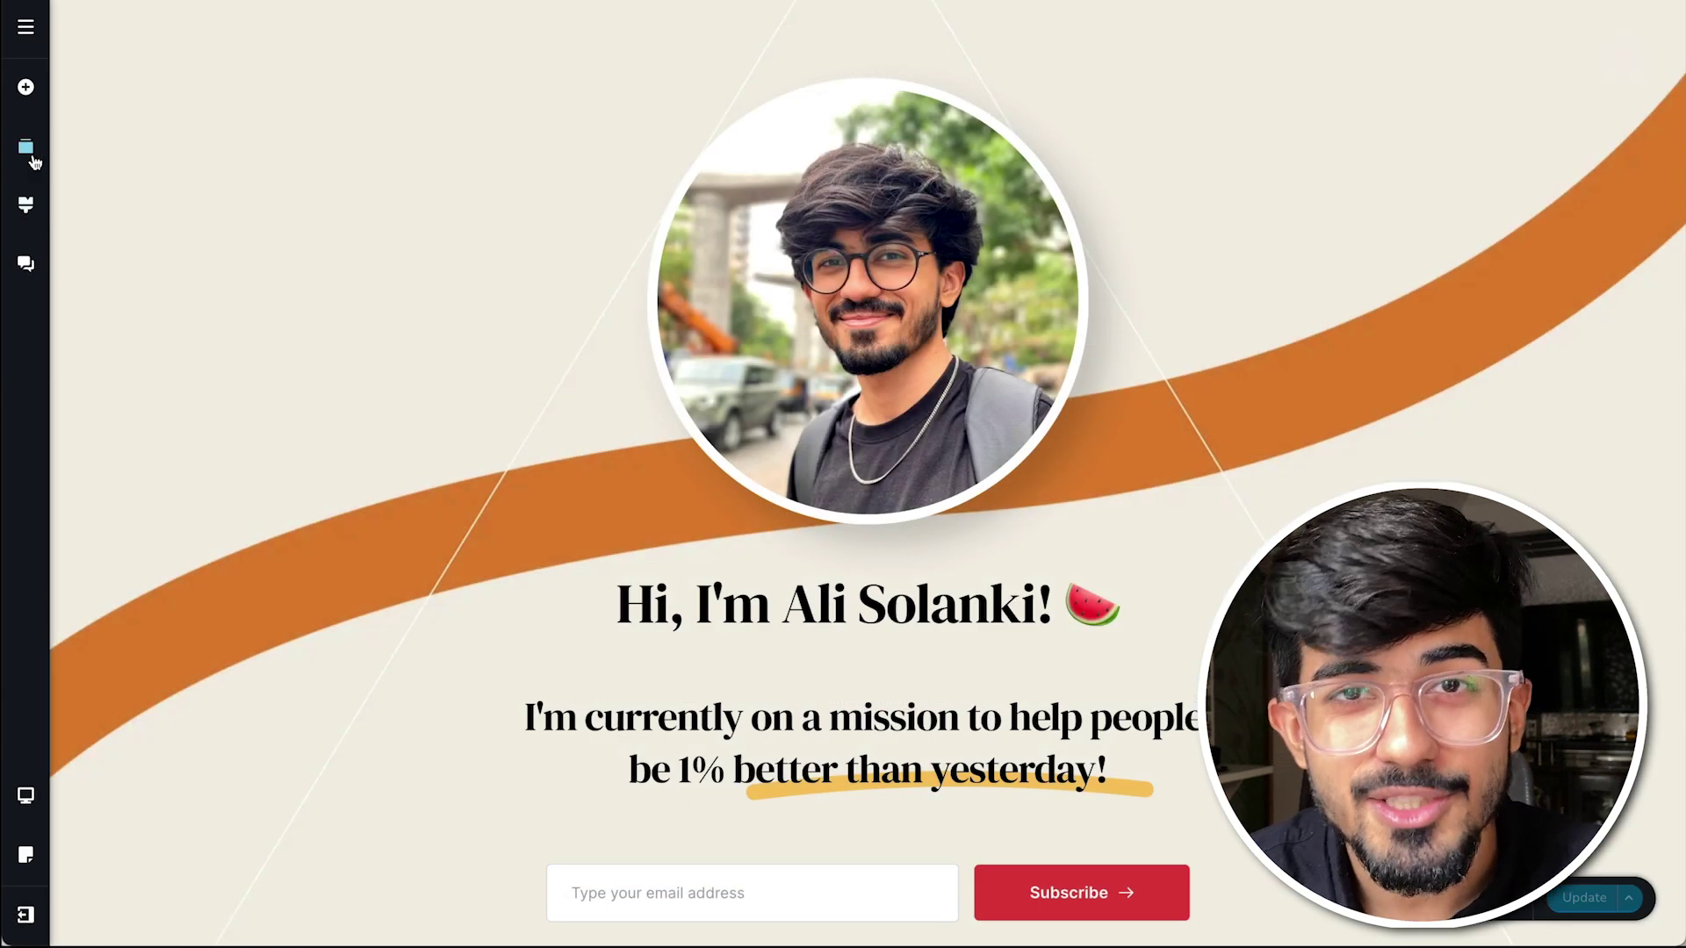
# Move the blog block directly below the statistics block and remove the experience block from the page.
pyautogui.click(22, 148)
pyautogui.scroll(-2, 202, 341)
pyautogui.moveTo(202, 341); pyautogui.dragTo(202, 334)
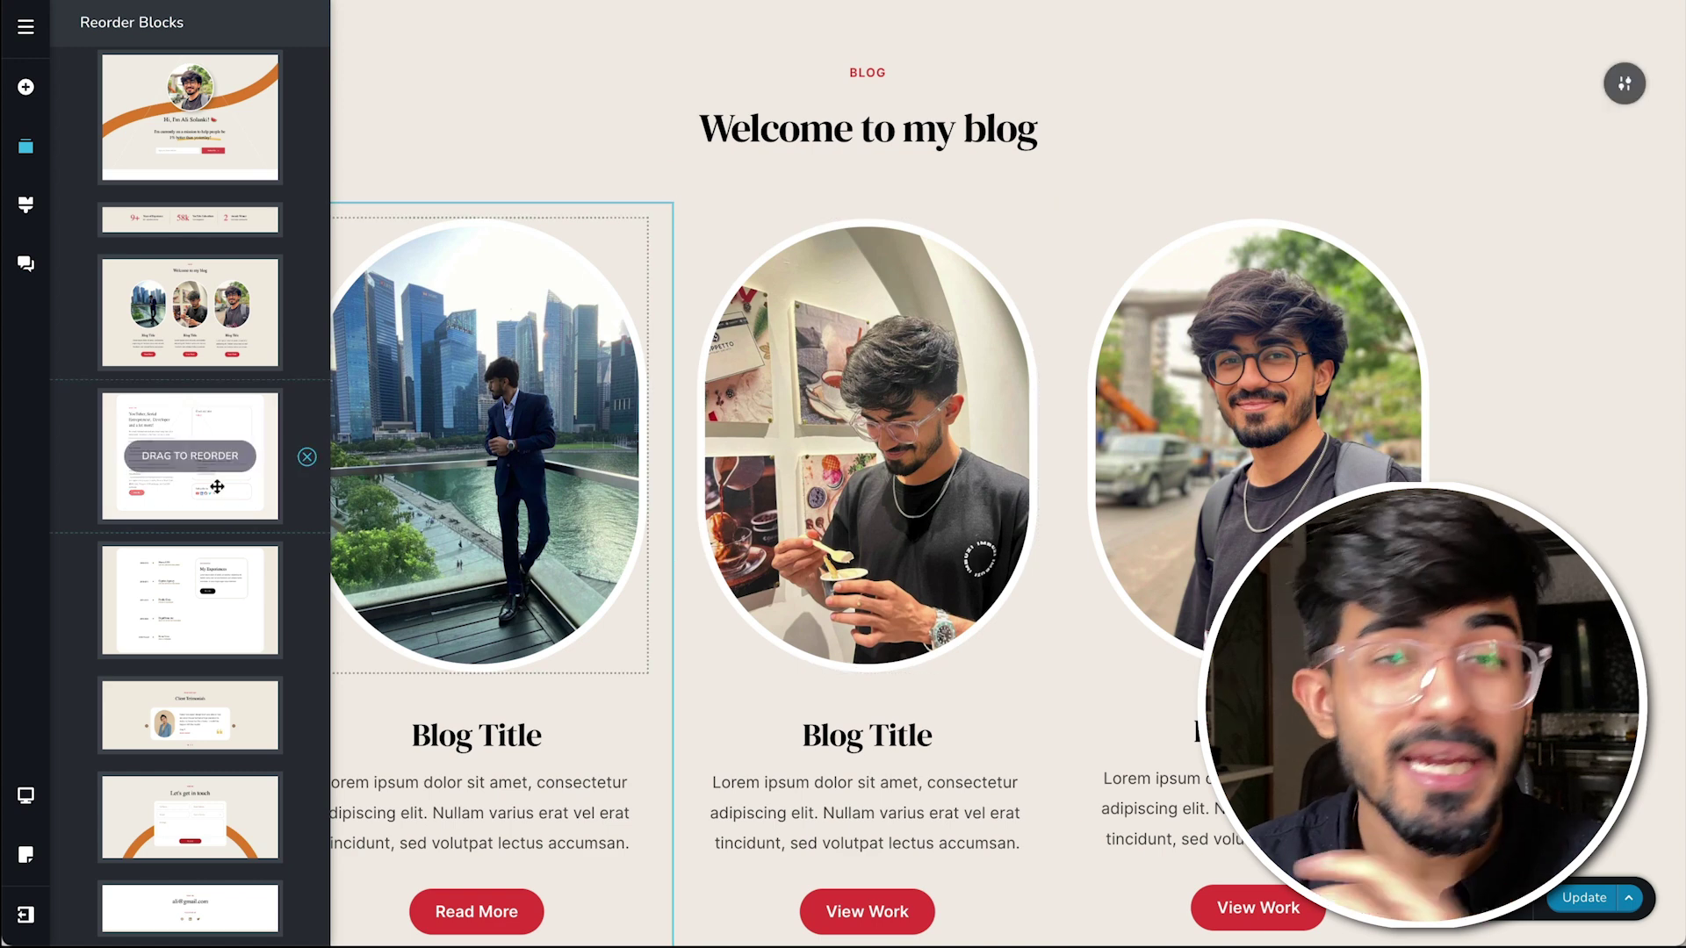
pyautogui.click(306, 601)
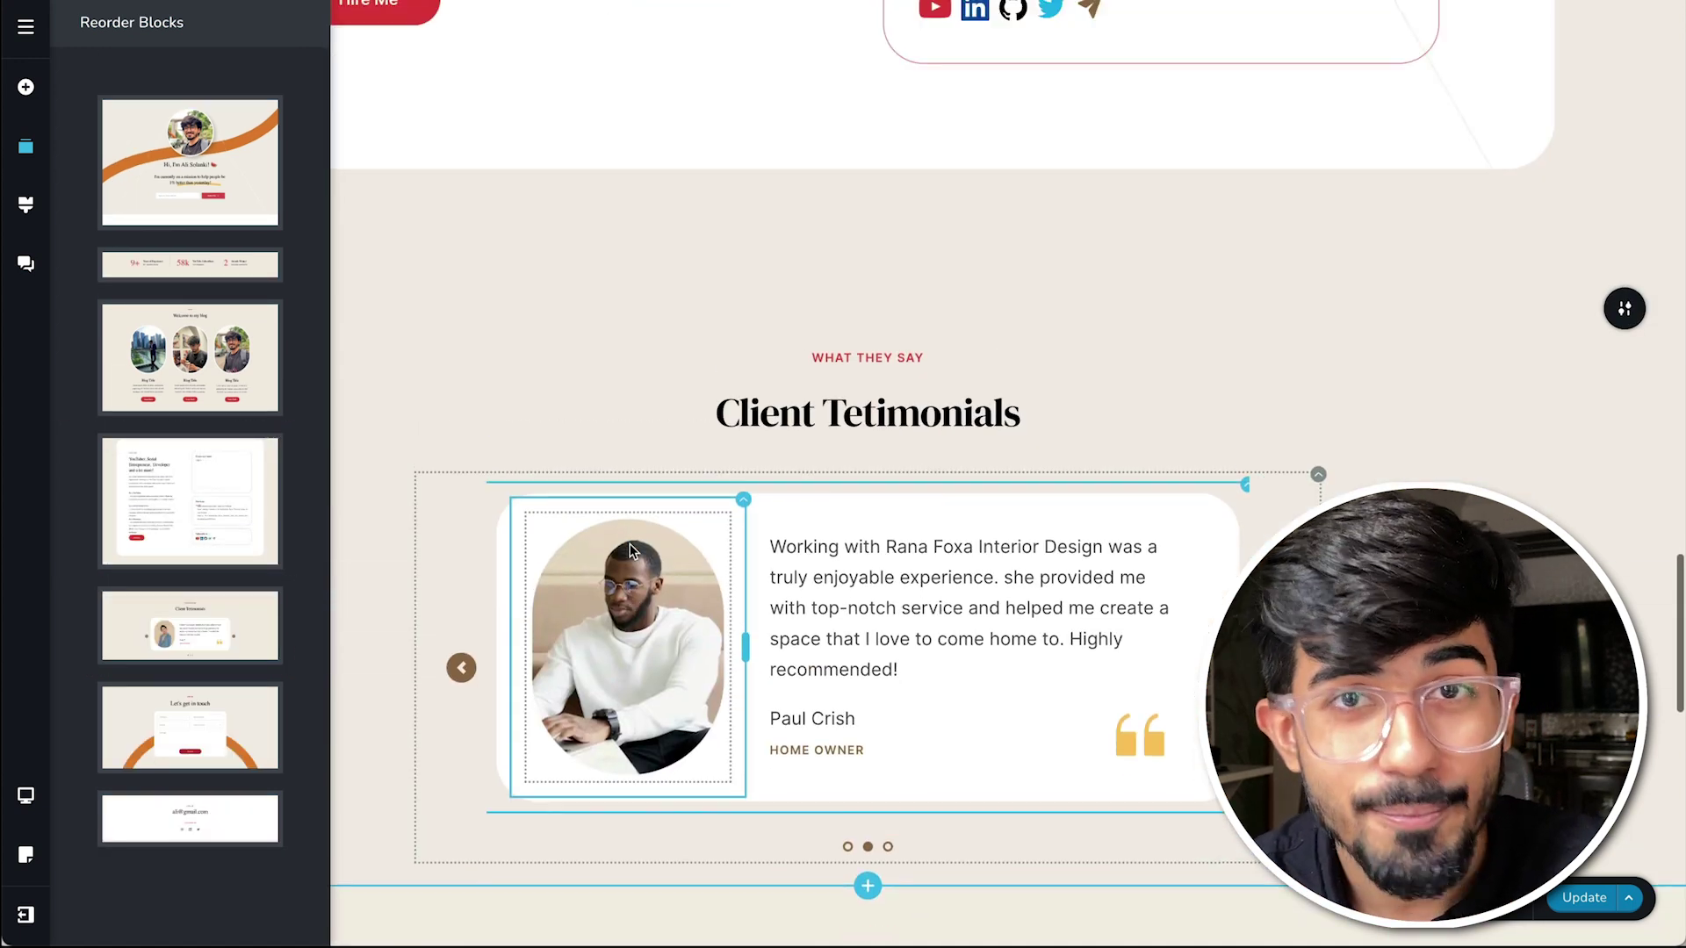
# Reorder the page so the testimonials and contact form blocks both come before the About Me block.
pyautogui.moveTo(190, 625); pyautogui.dragTo(190, 474)
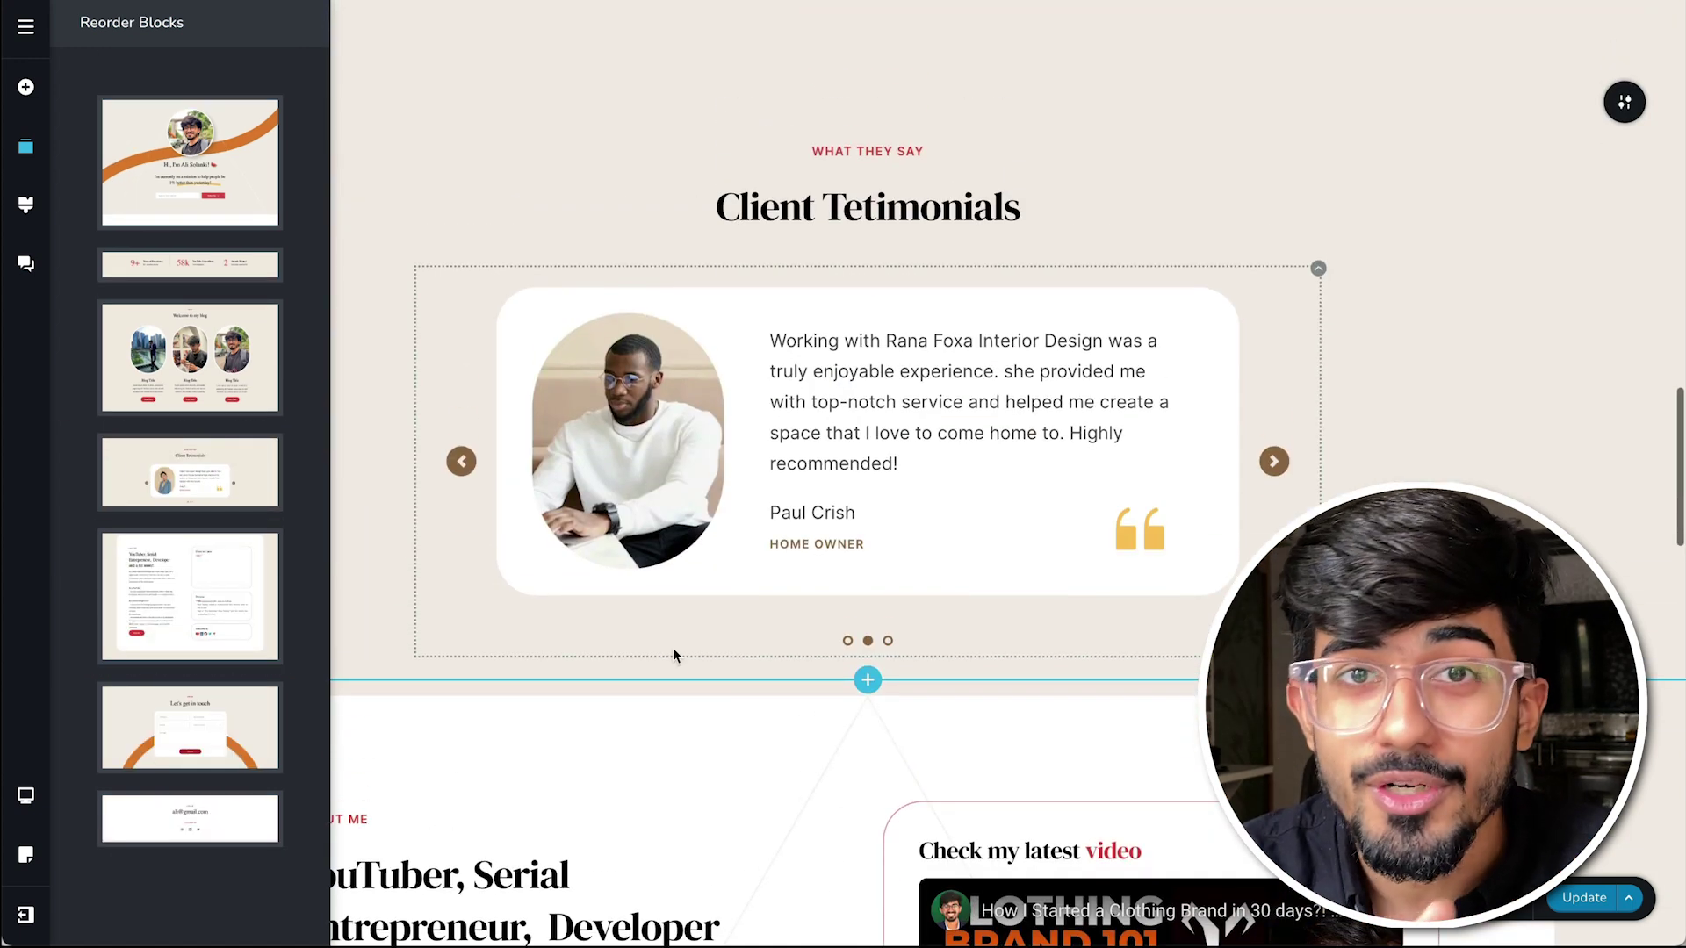
pyautogui.moveTo(221, 728); pyautogui.dragTo(208, 570)
pyautogui.scroll(-4, 751, 542)
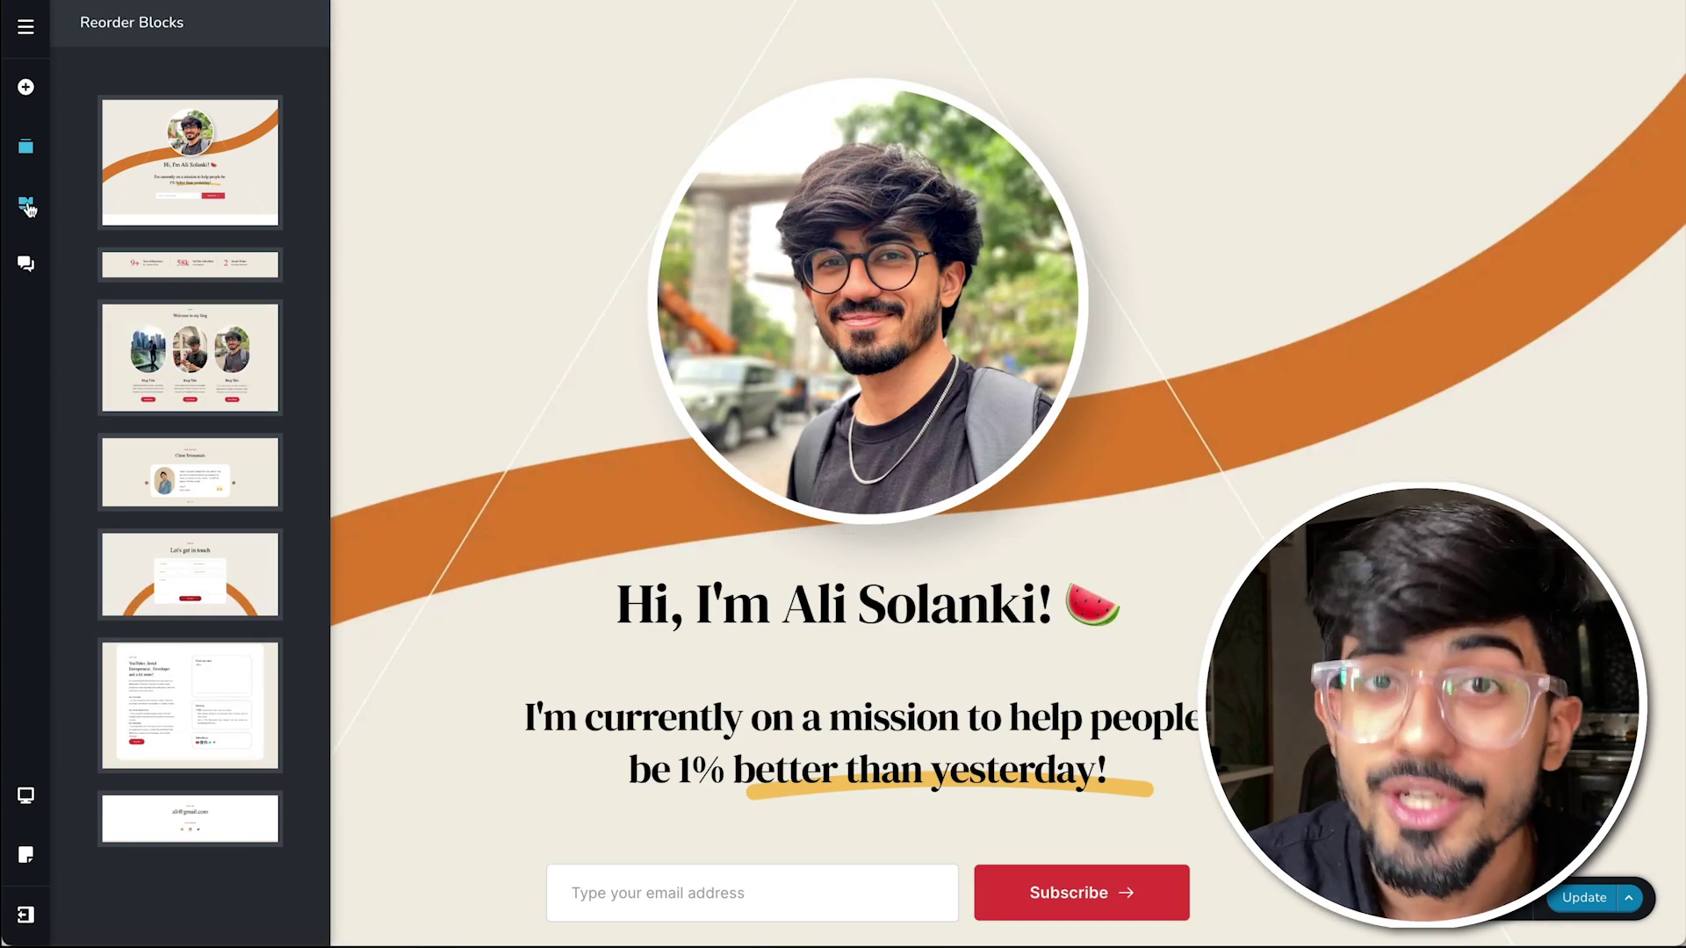
# Change the red accent in the global colour palette to blue #3E78E0 and check it across the page.
pyautogui.click(25, 205)
pyautogui.click(143, 171)
pyautogui.click(239, 260)
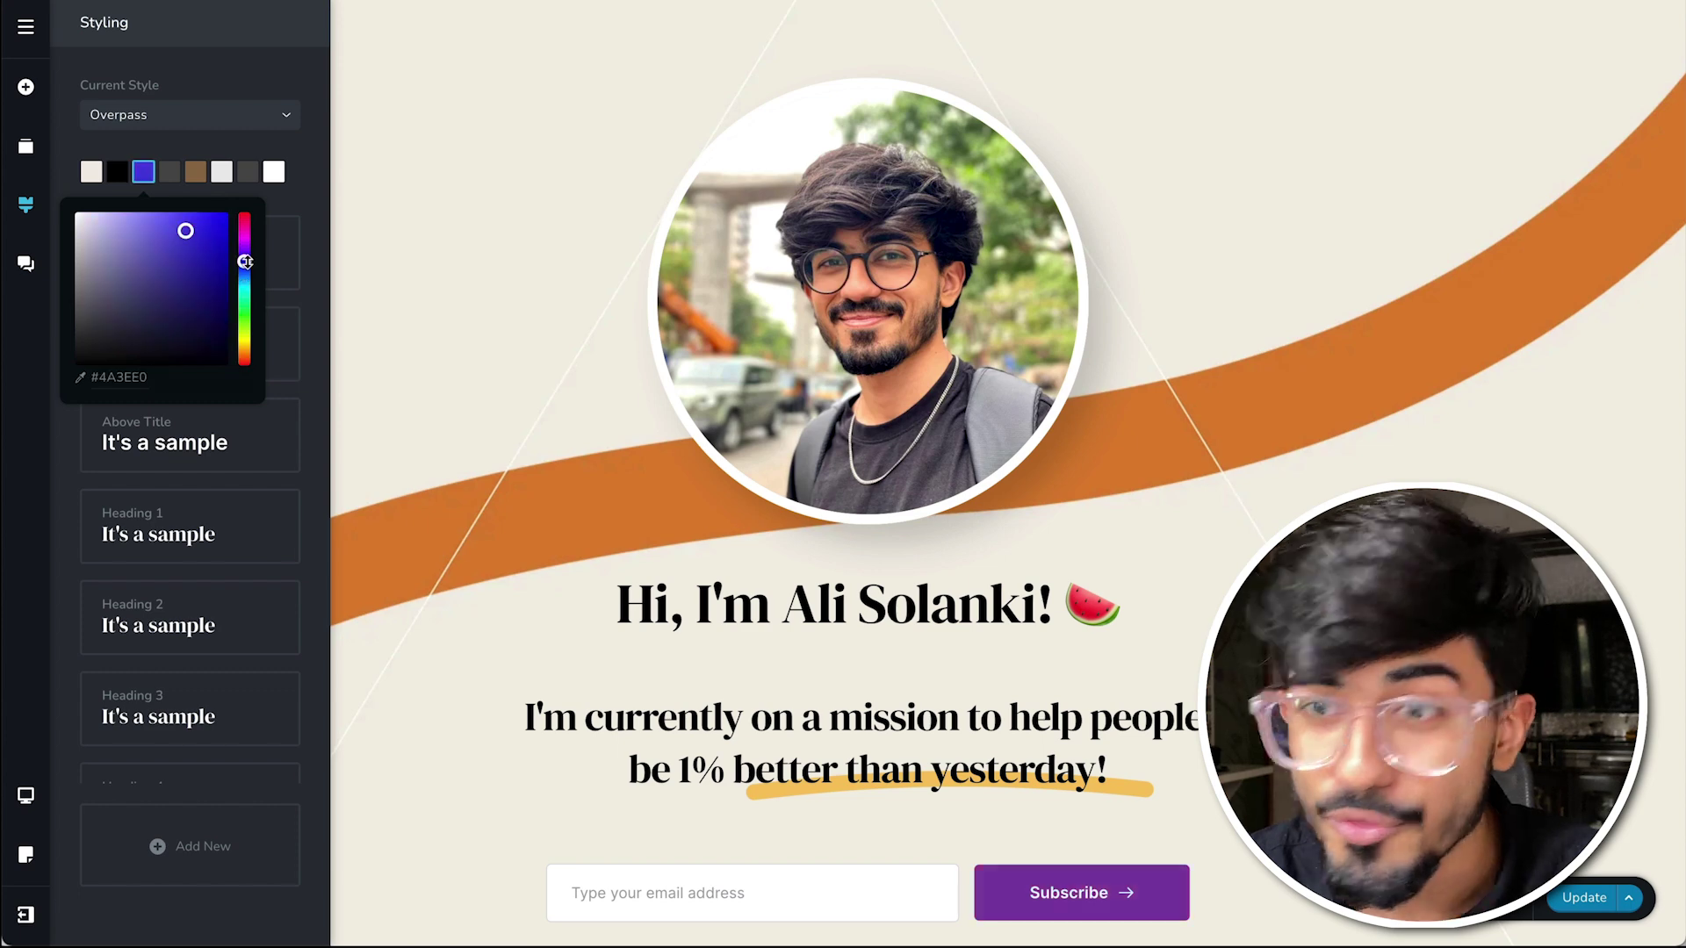
pyautogui.moveTo(246, 277); pyautogui.dragTo(246, 273)
pyautogui.scroll(-20, 464, 346)
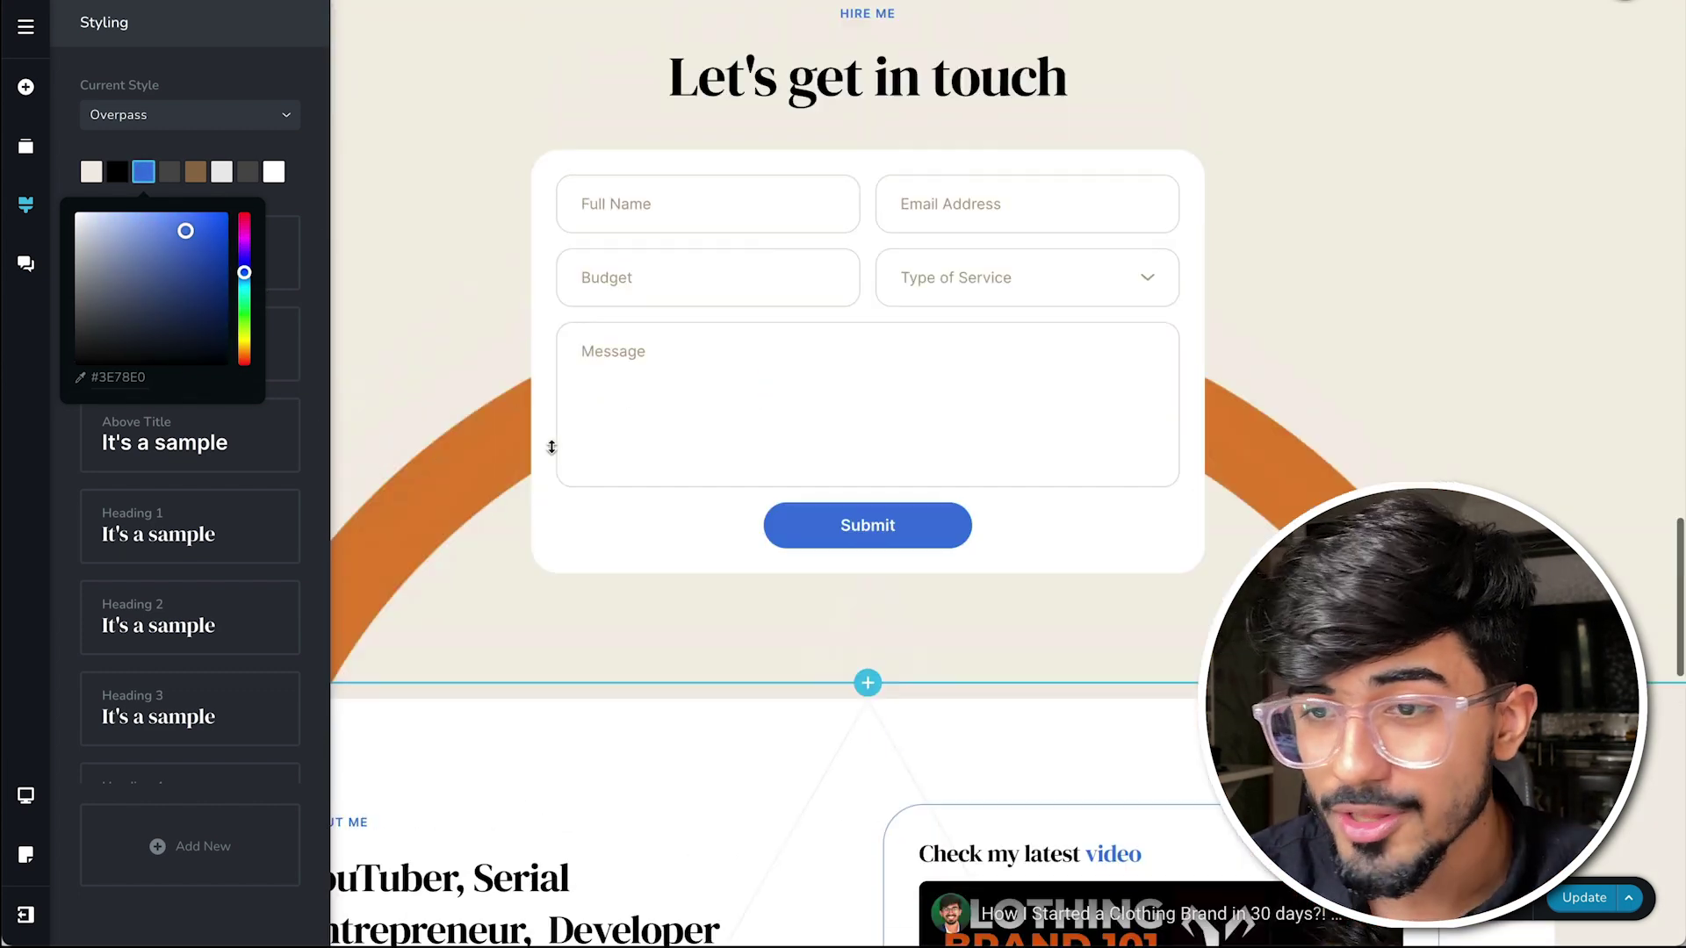
pyautogui.scroll(20, 550, 446)
# Shift the hue filter of the hero section's background image so its curved ribbon turns blue.
pyautogui.click(1621, 58)
pyautogui.click(1407, 58)
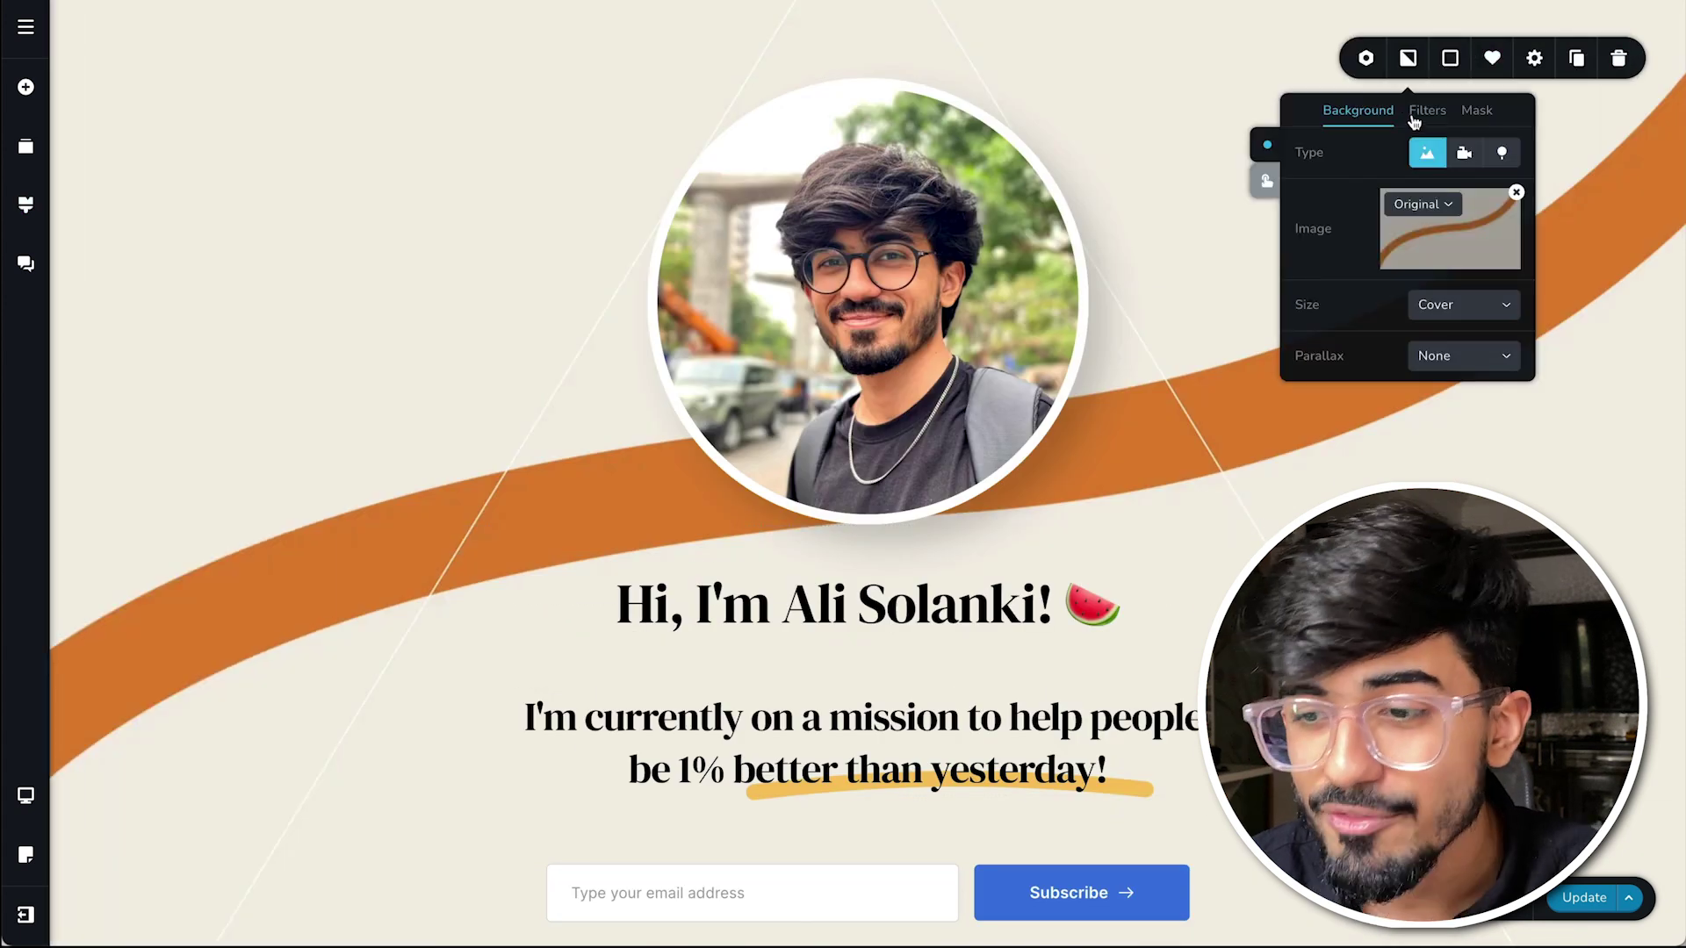
pyautogui.click(1427, 110)
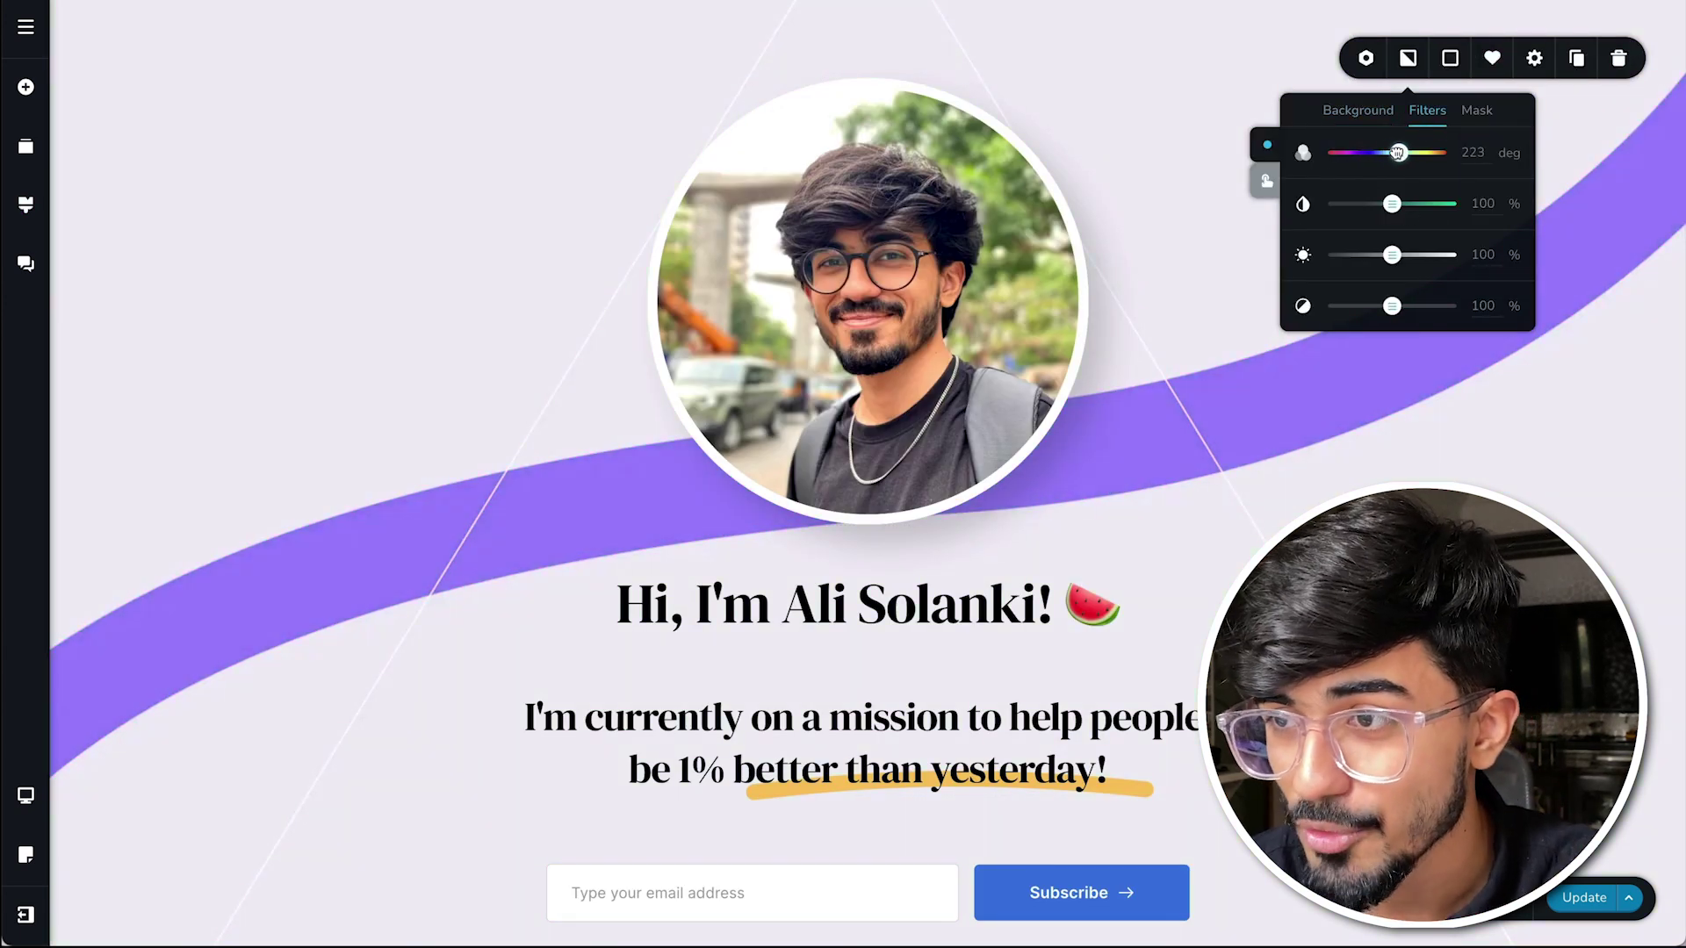
pyautogui.click(208, 439)
pyautogui.scroll(-1, 208, 439)
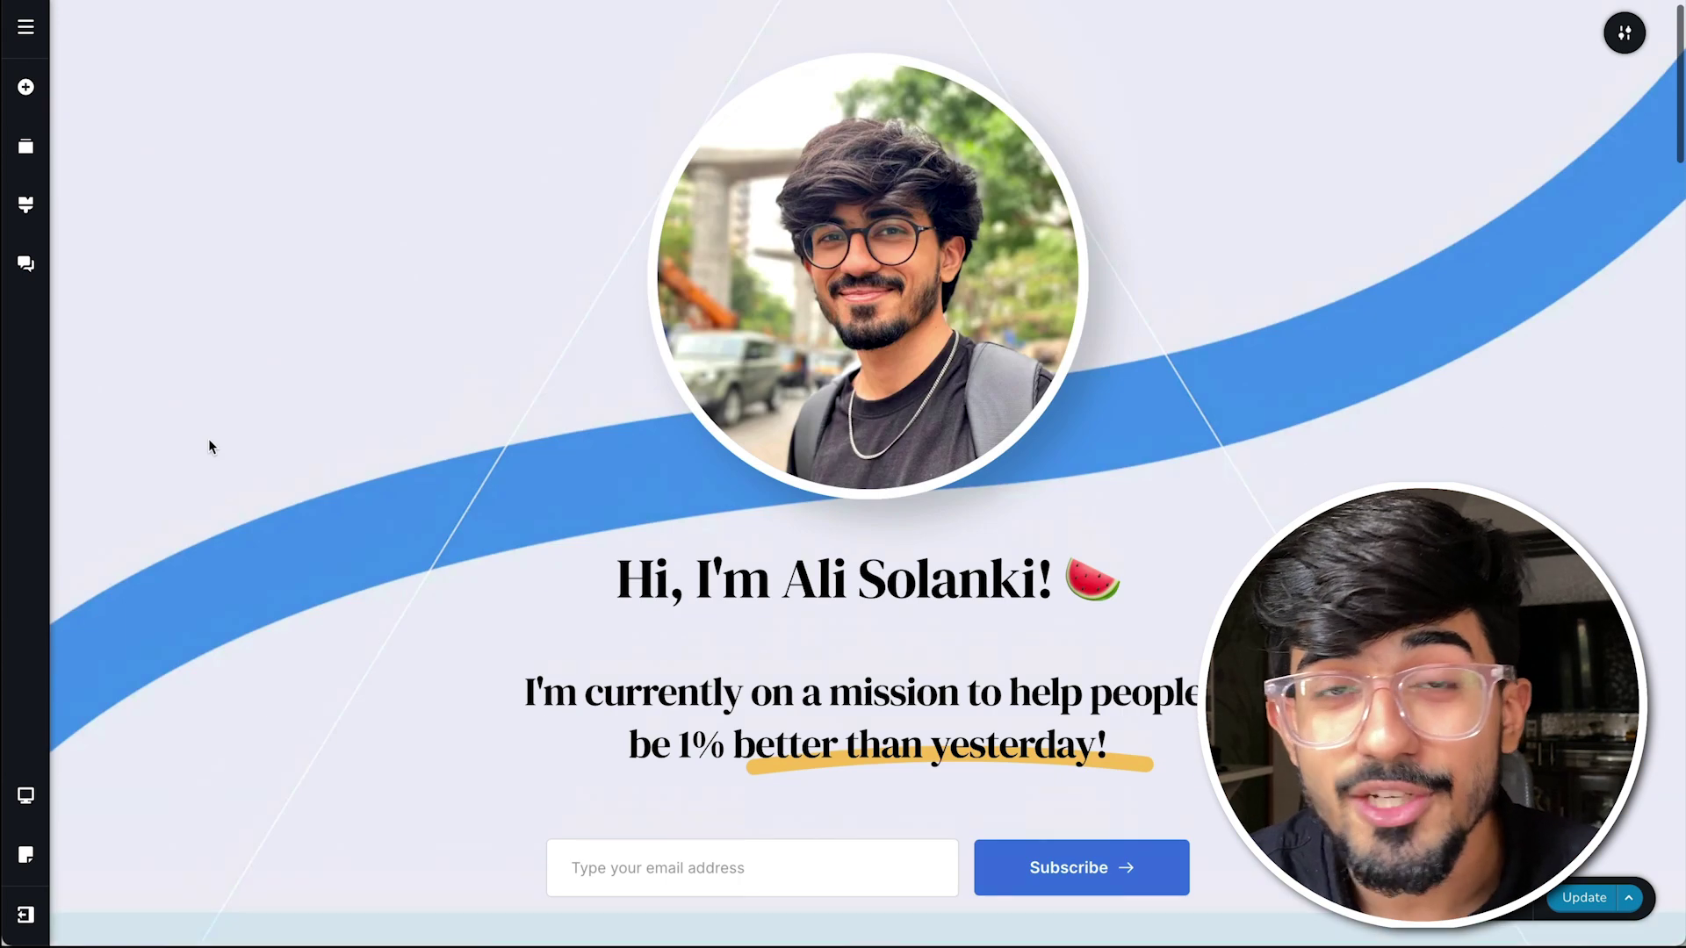
# Try other global style presets such as Exquisite and Chubby, and return to Overpass.
pyautogui.click(25, 205)
pyautogui.click(207, 115)
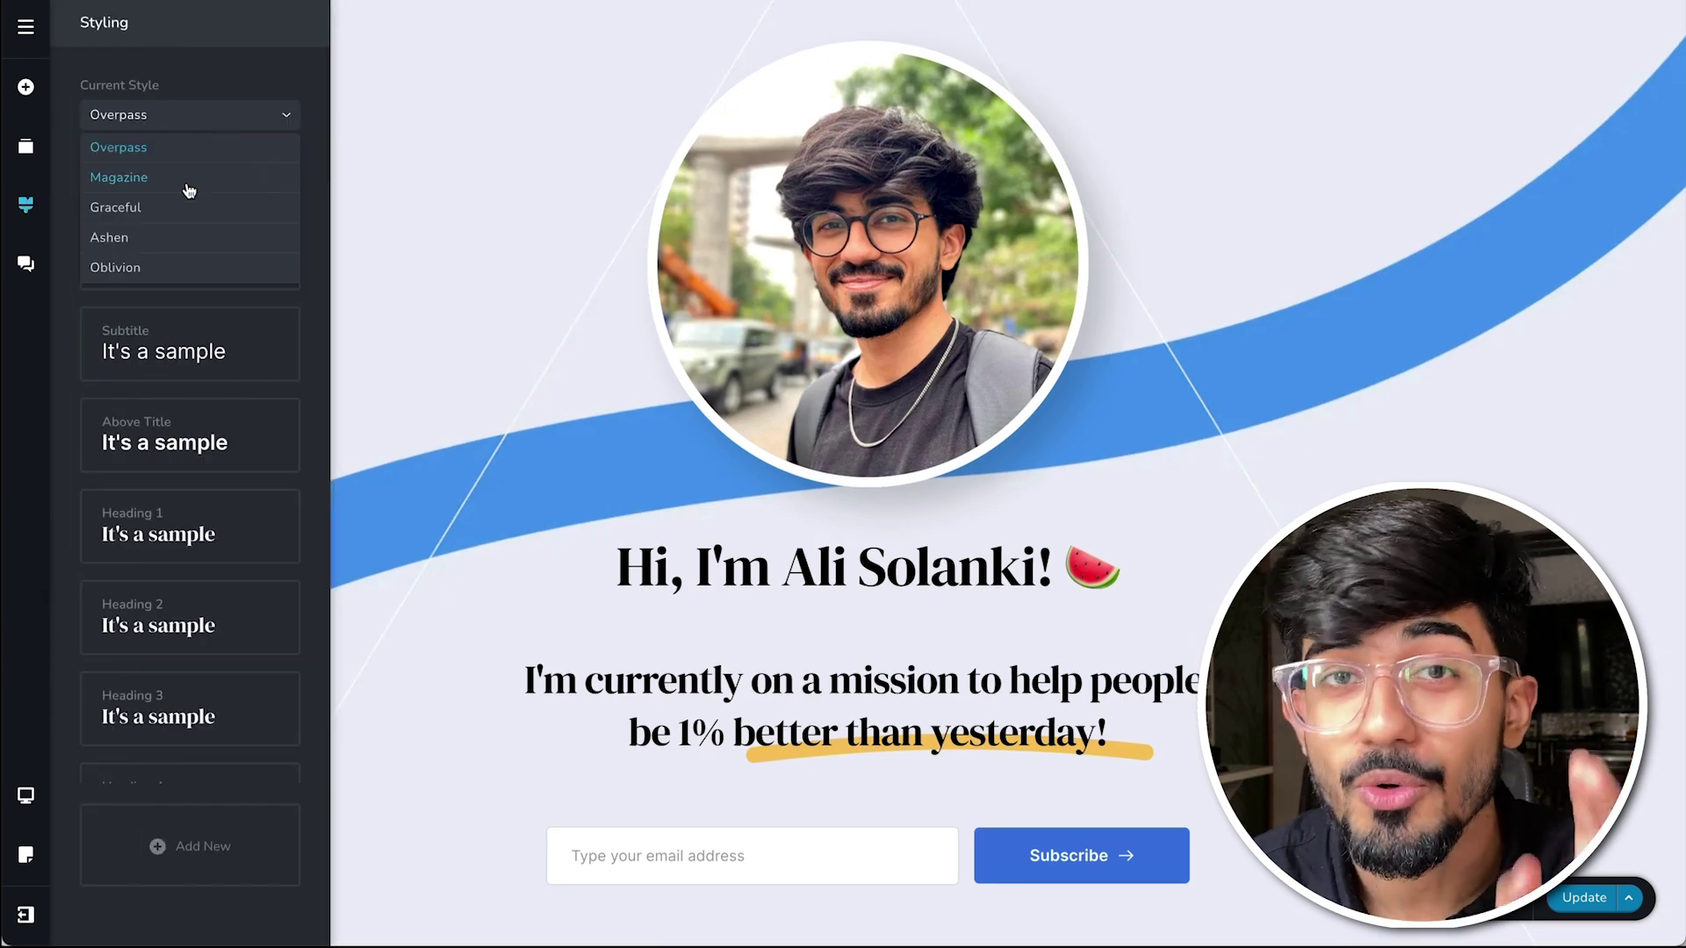
pyautogui.click(189, 185)
pyautogui.click(191, 115)
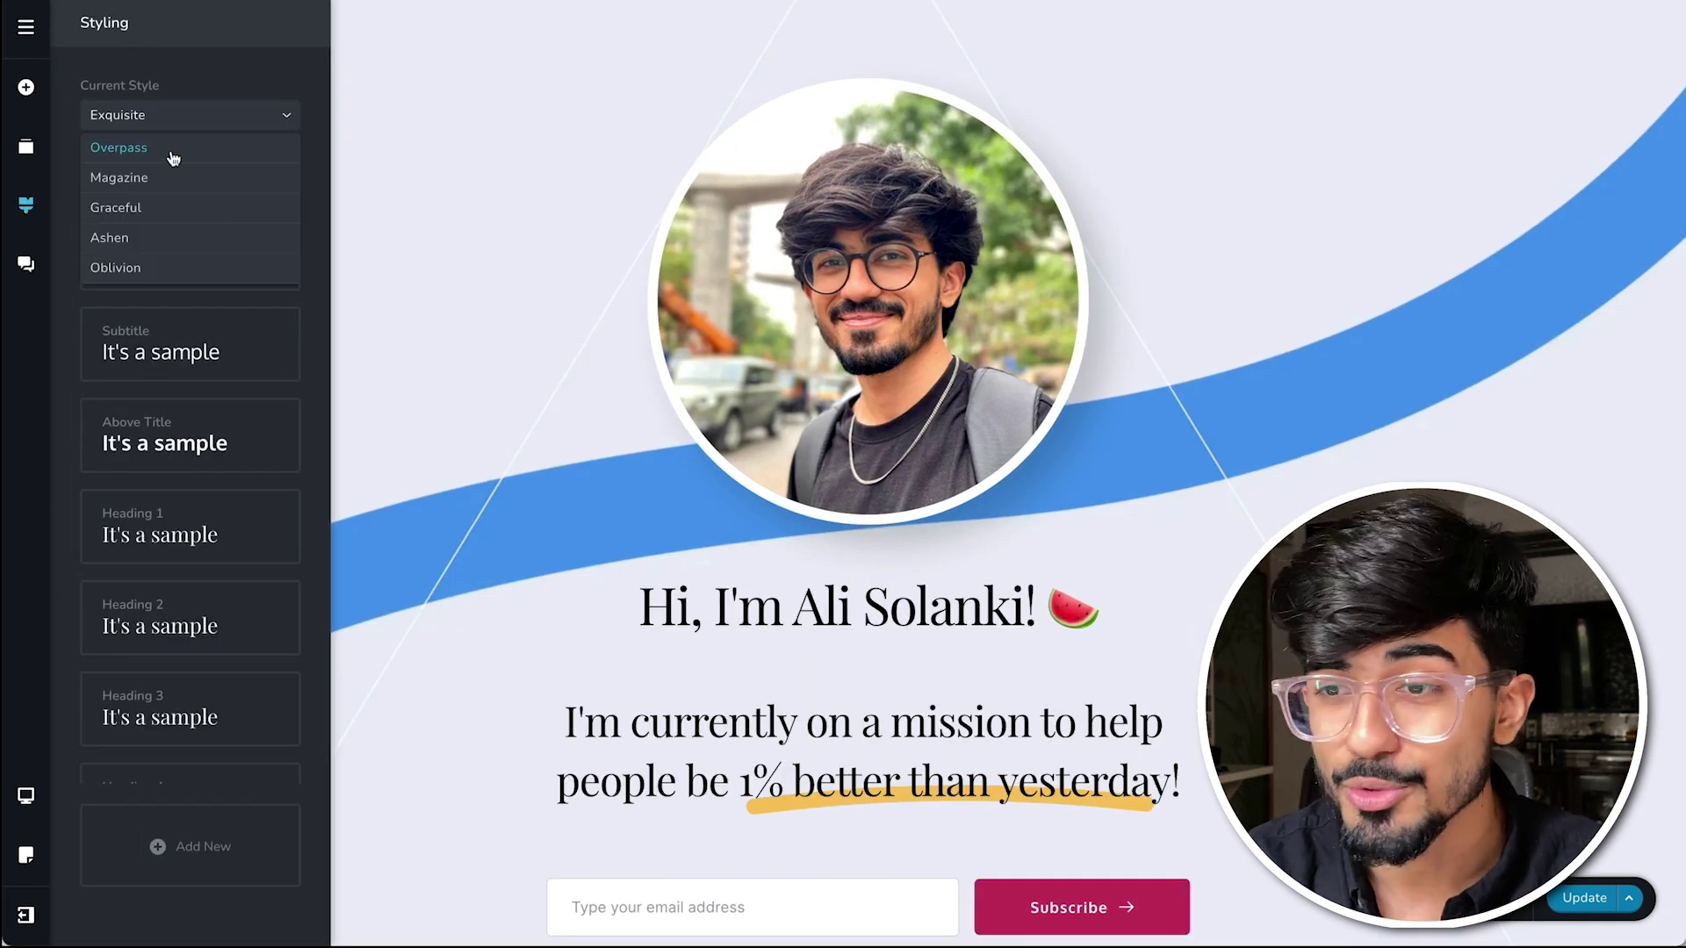
pyautogui.click(188, 175)
pyautogui.click(192, 125)
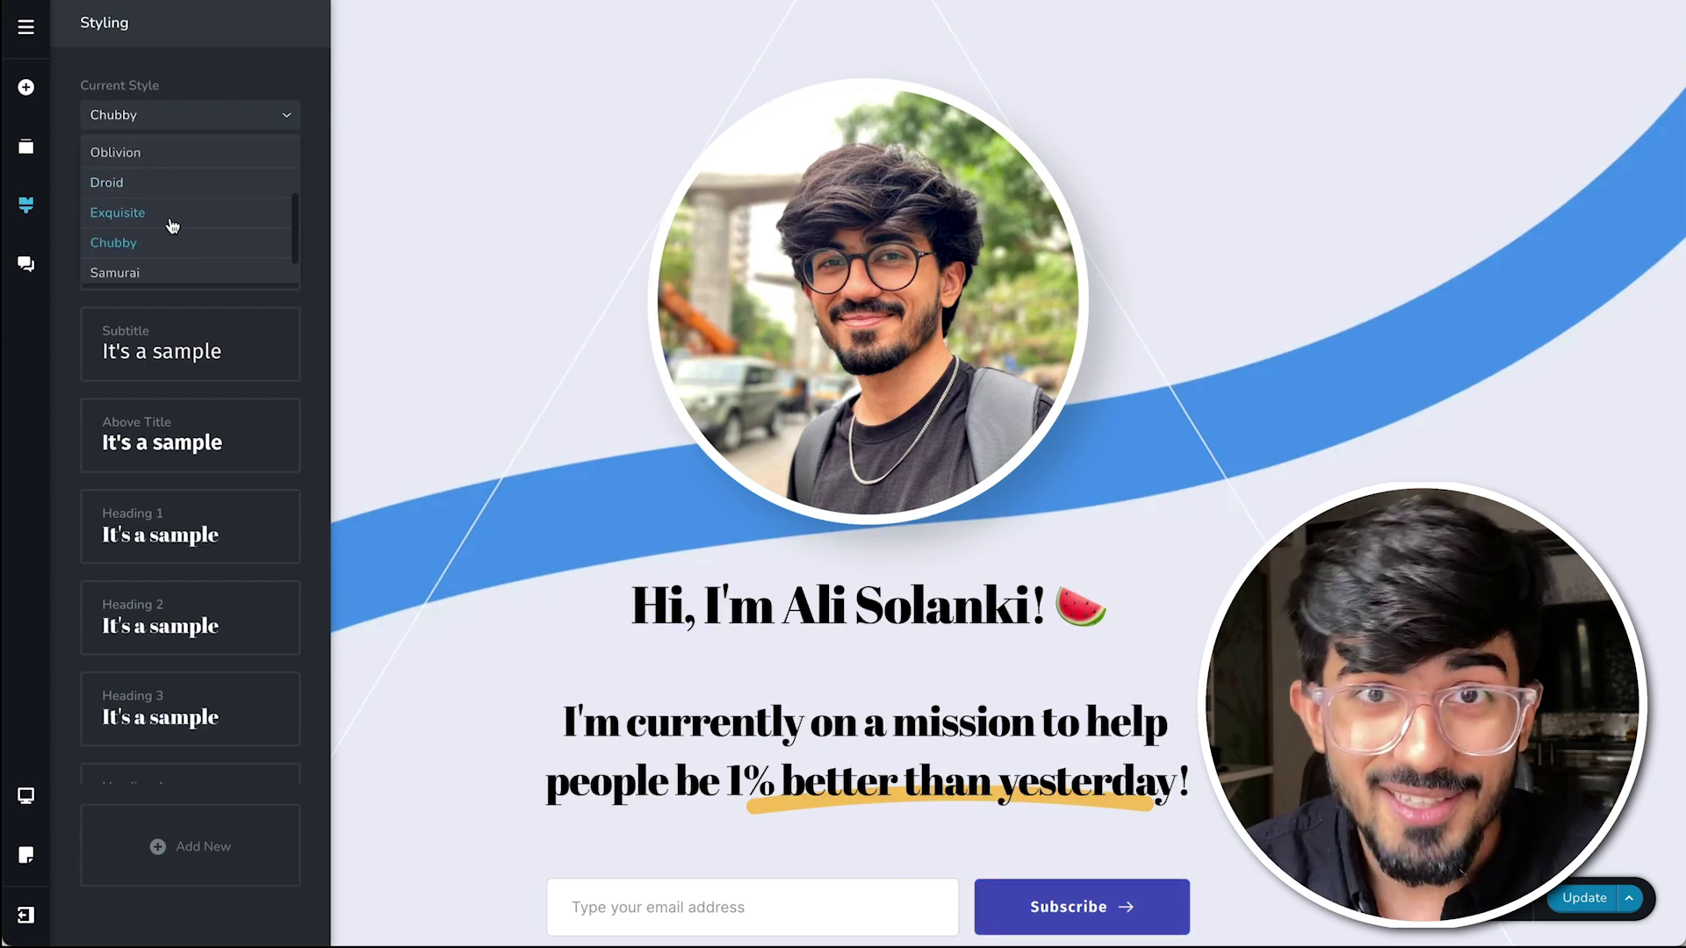
pyautogui.click(161, 271)
pyautogui.click(192, 115)
pyautogui.click(123, 143)
pyautogui.scroll(-1, 593, 426)
pyautogui.scroll(1, 594, 426)
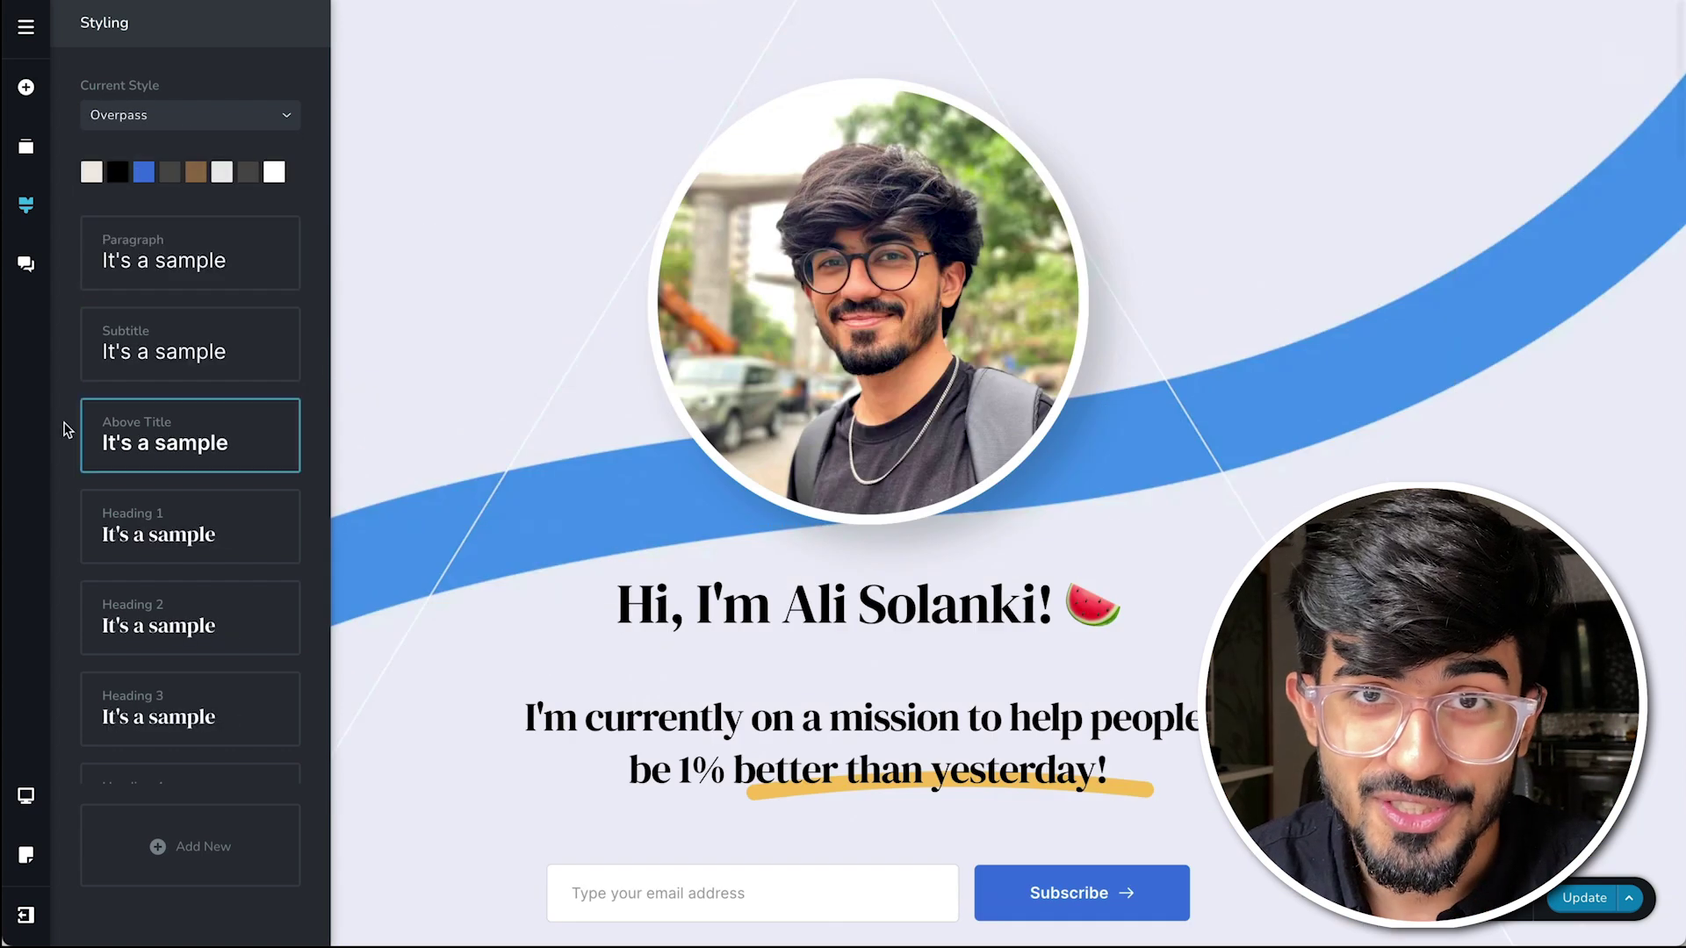
pyautogui.press('Escape')
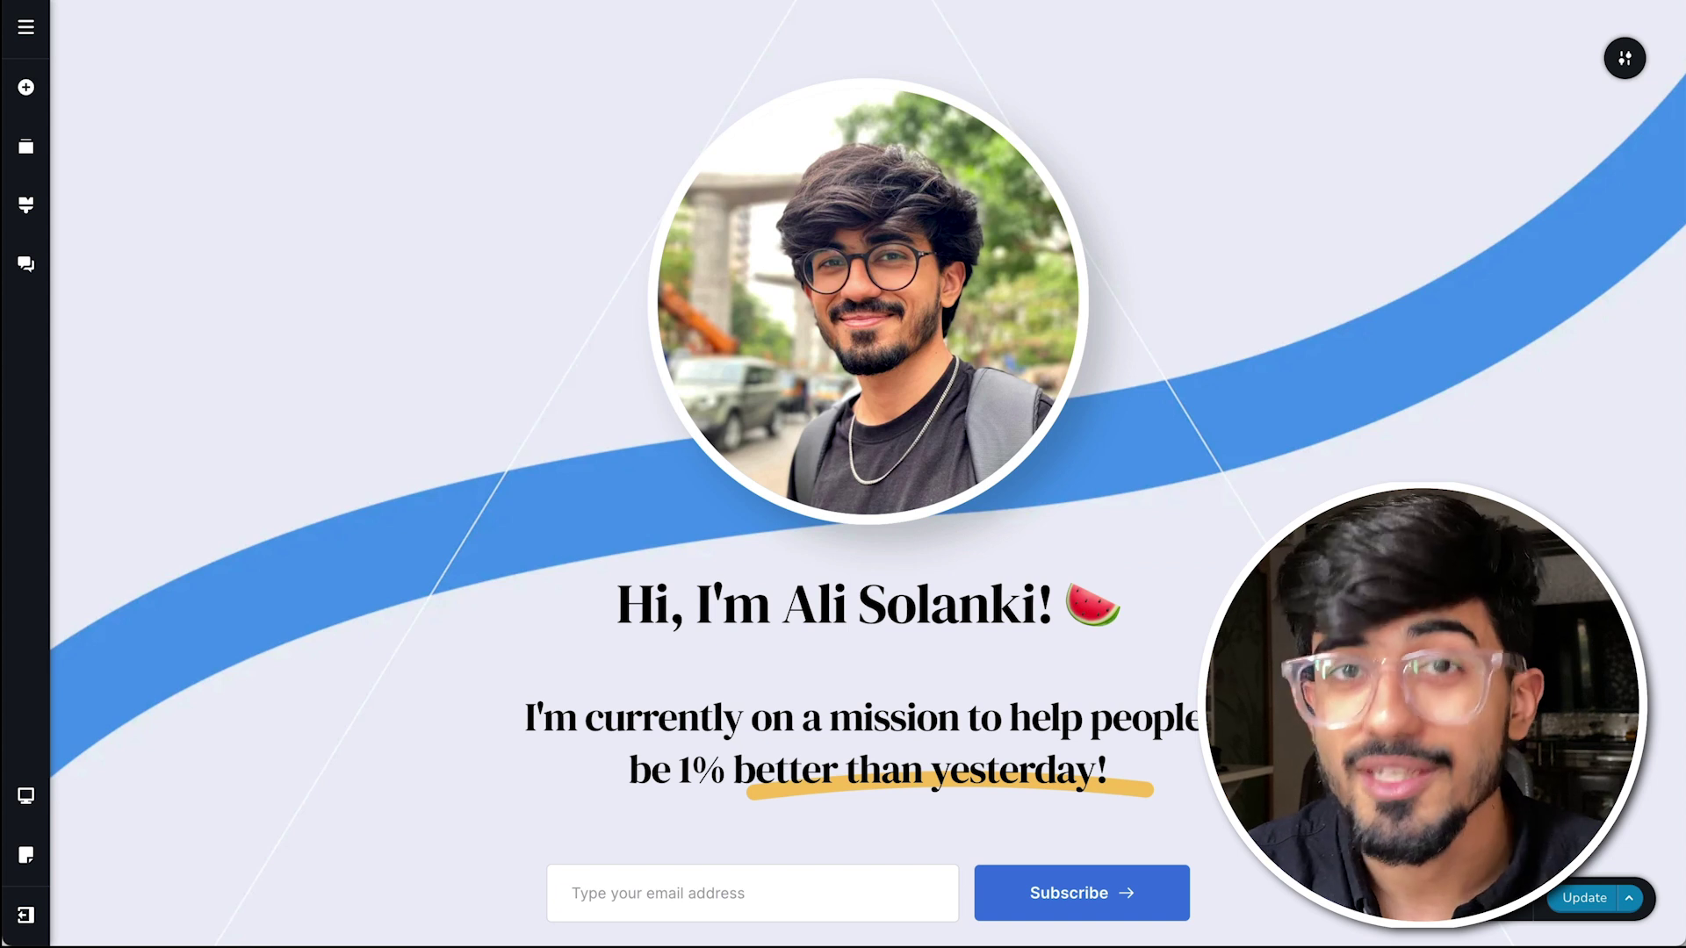
# Switch to the mobile view and shrink the hero photo.
pyautogui.click(25, 795)
pyautogui.click(131, 851)
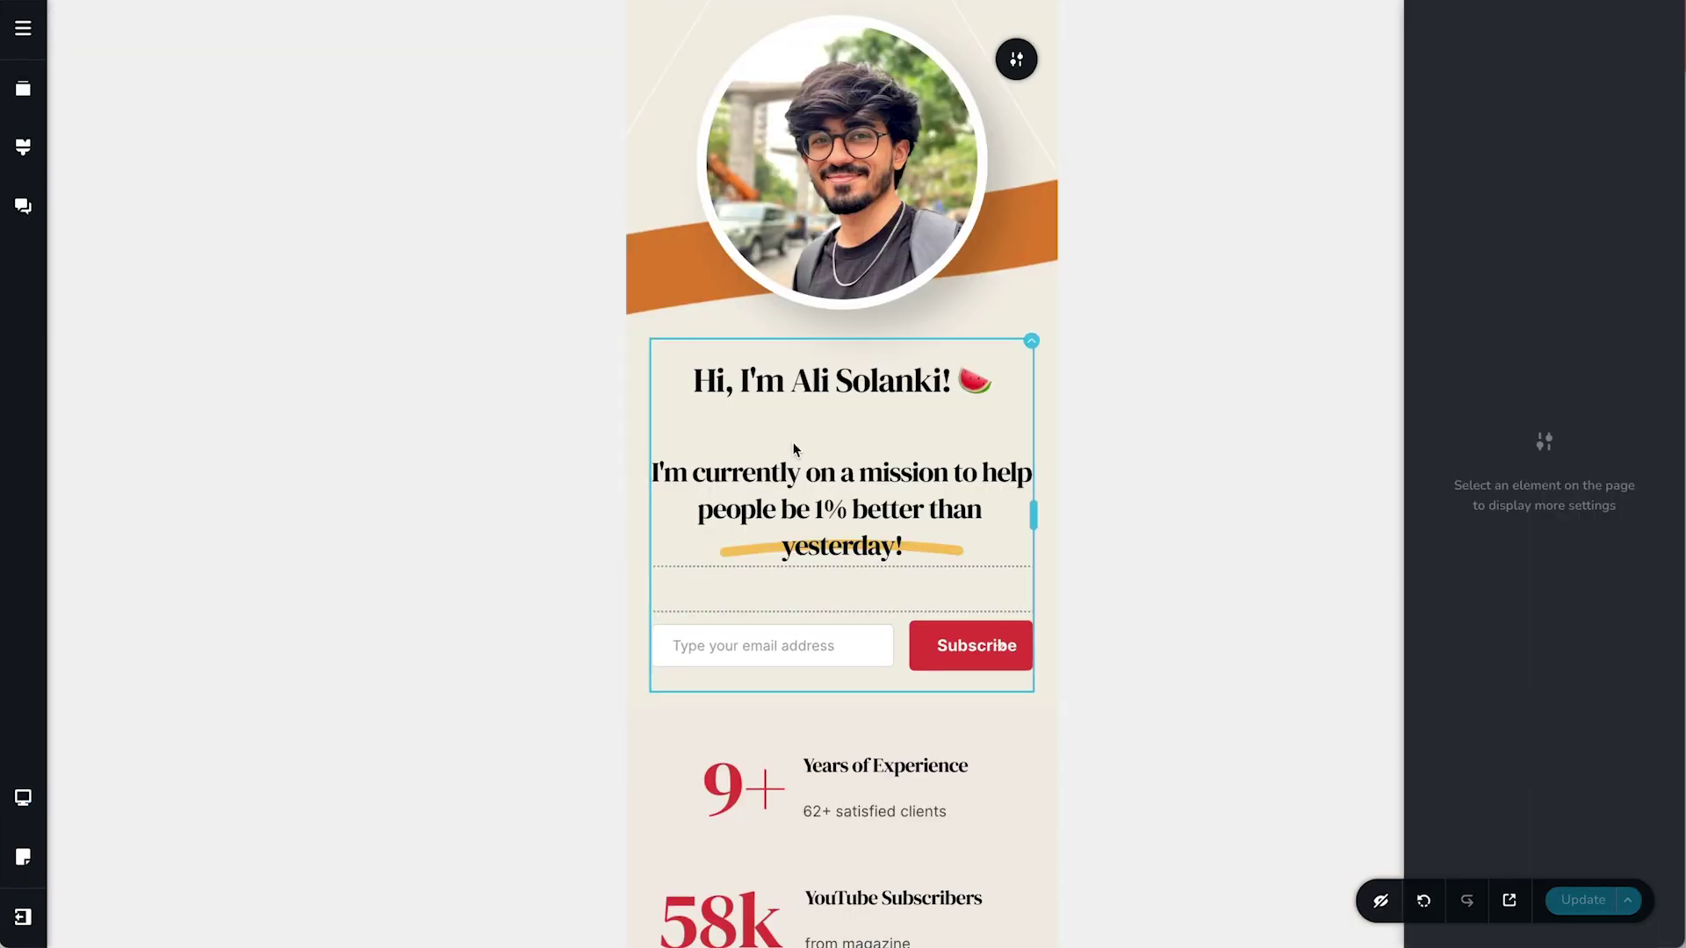
pyautogui.click(853, 266)
pyautogui.moveTo(987, 309); pyautogui.dragTo(971, 248)
# Tighten the spacing around the mobile hero text and set the Subscribe button's height to 8 px.
pyautogui.moveTo(841, 378); pyautogui.dragTo(842, 371)
pyautogui.moveTo(840, 546); pyautogui.dragTo(839, 525)
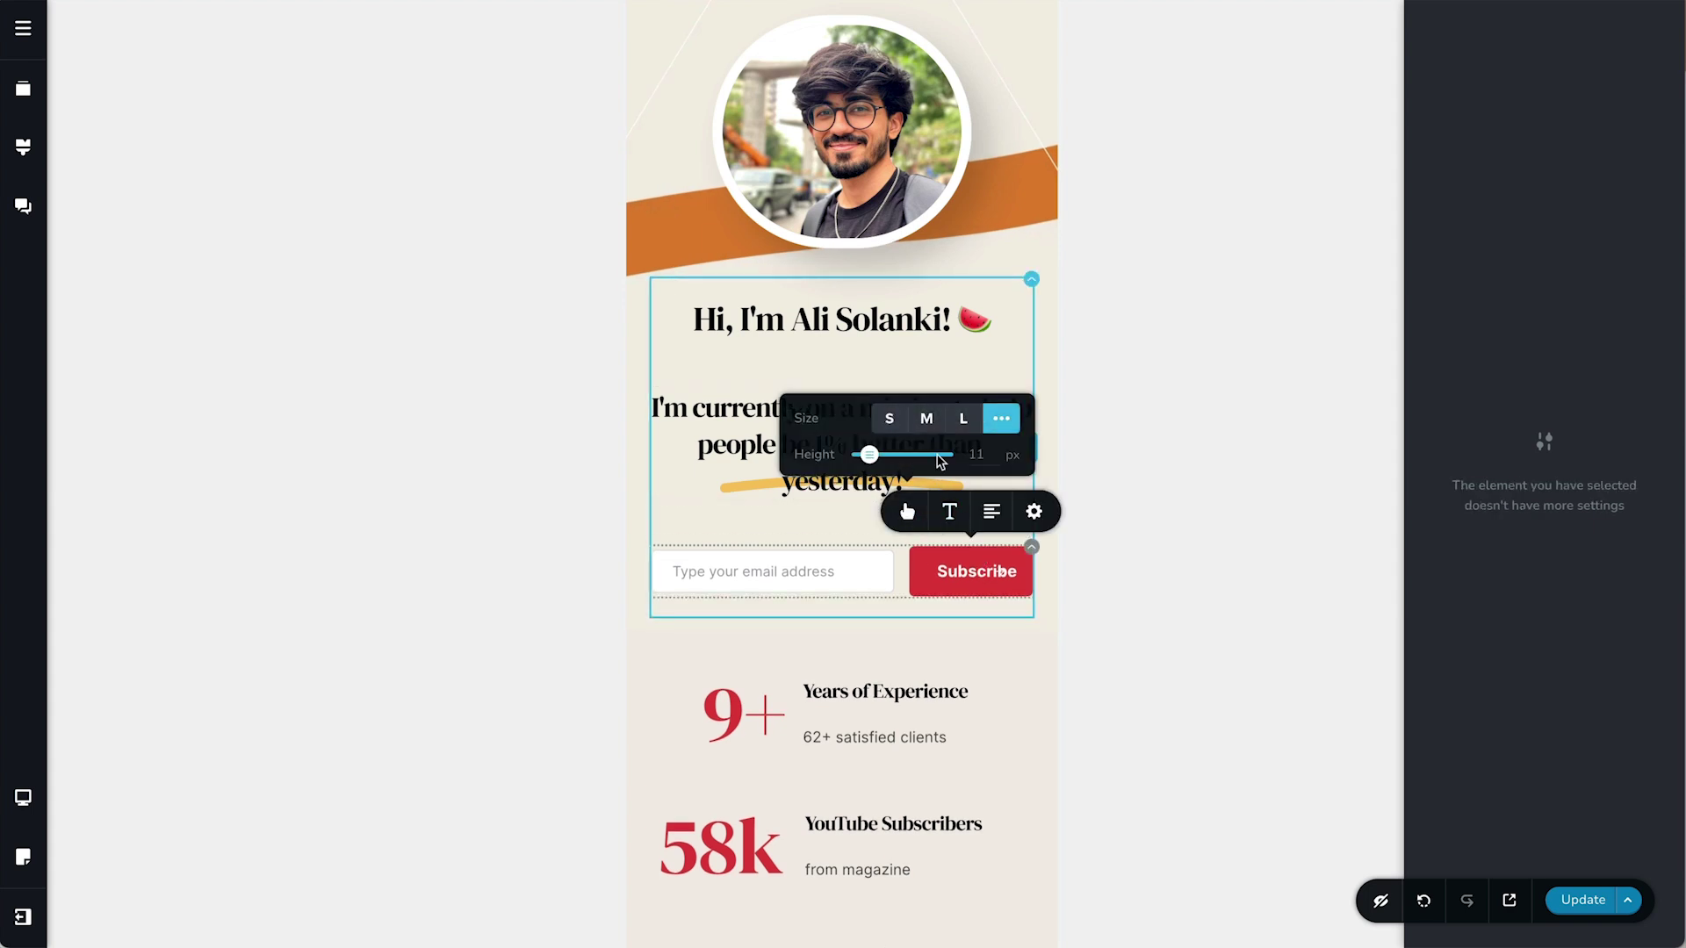
pyautogui.press('Return')
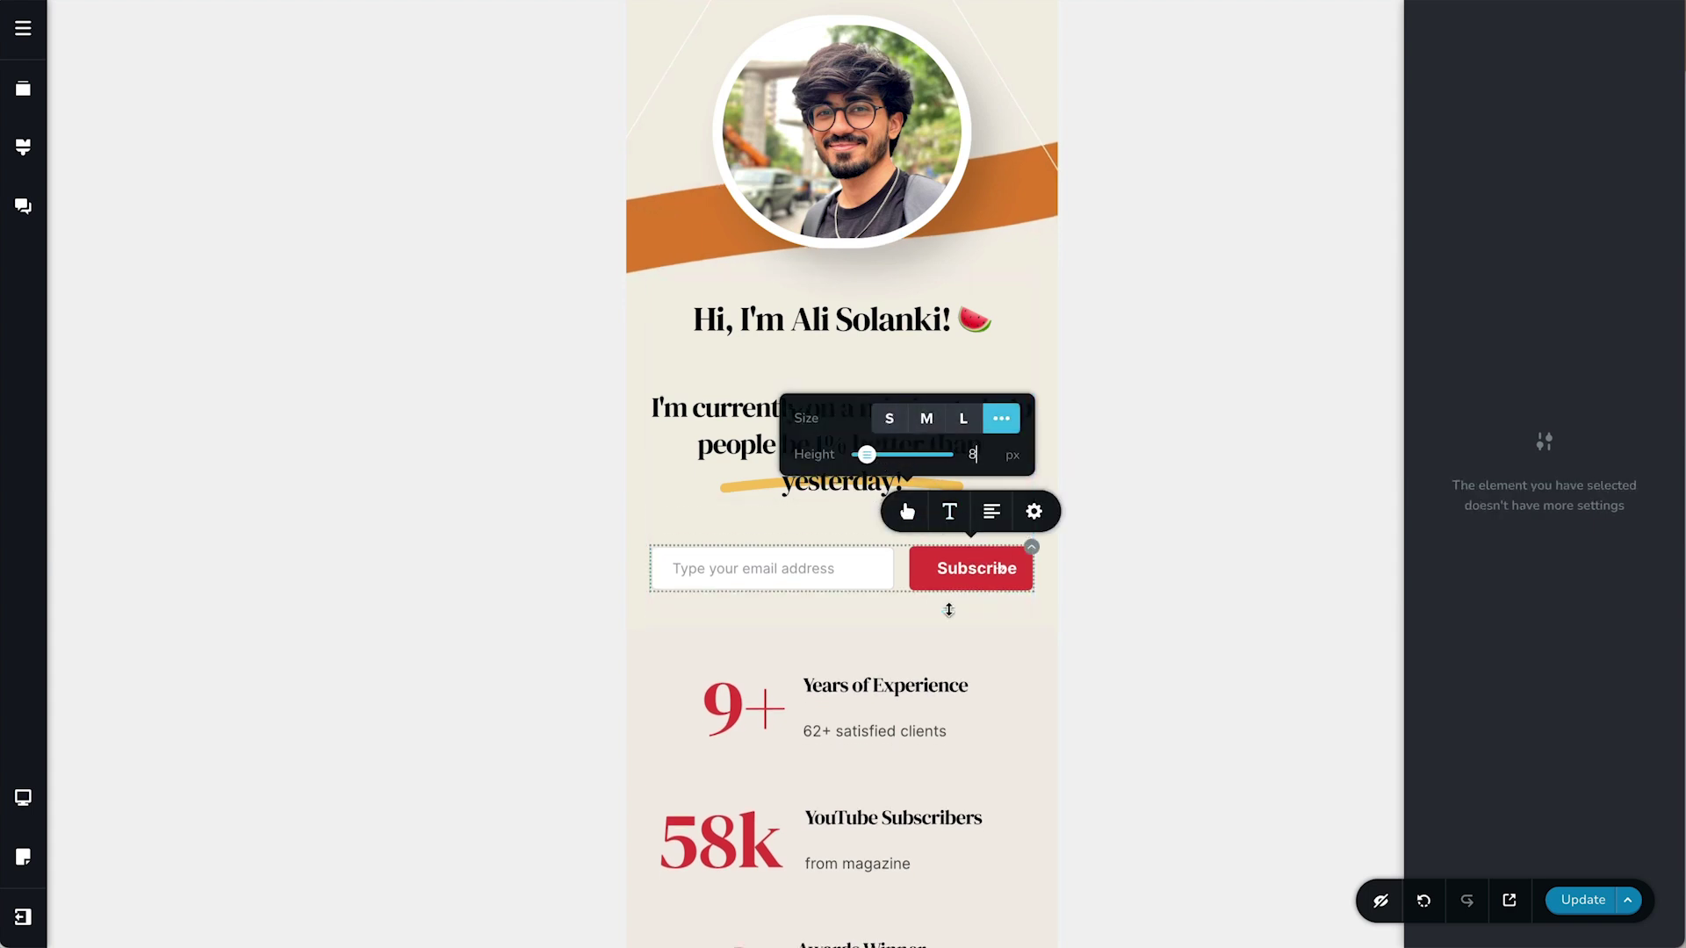
pyautogui.click(949, 611)
# Set the font size of the "9+" statistic to 60 px in the mobile view.
pyautogui.scroll(-3, 931, 609)
pyautogui.click(800, 448)
pyautogui.click(704, 371)
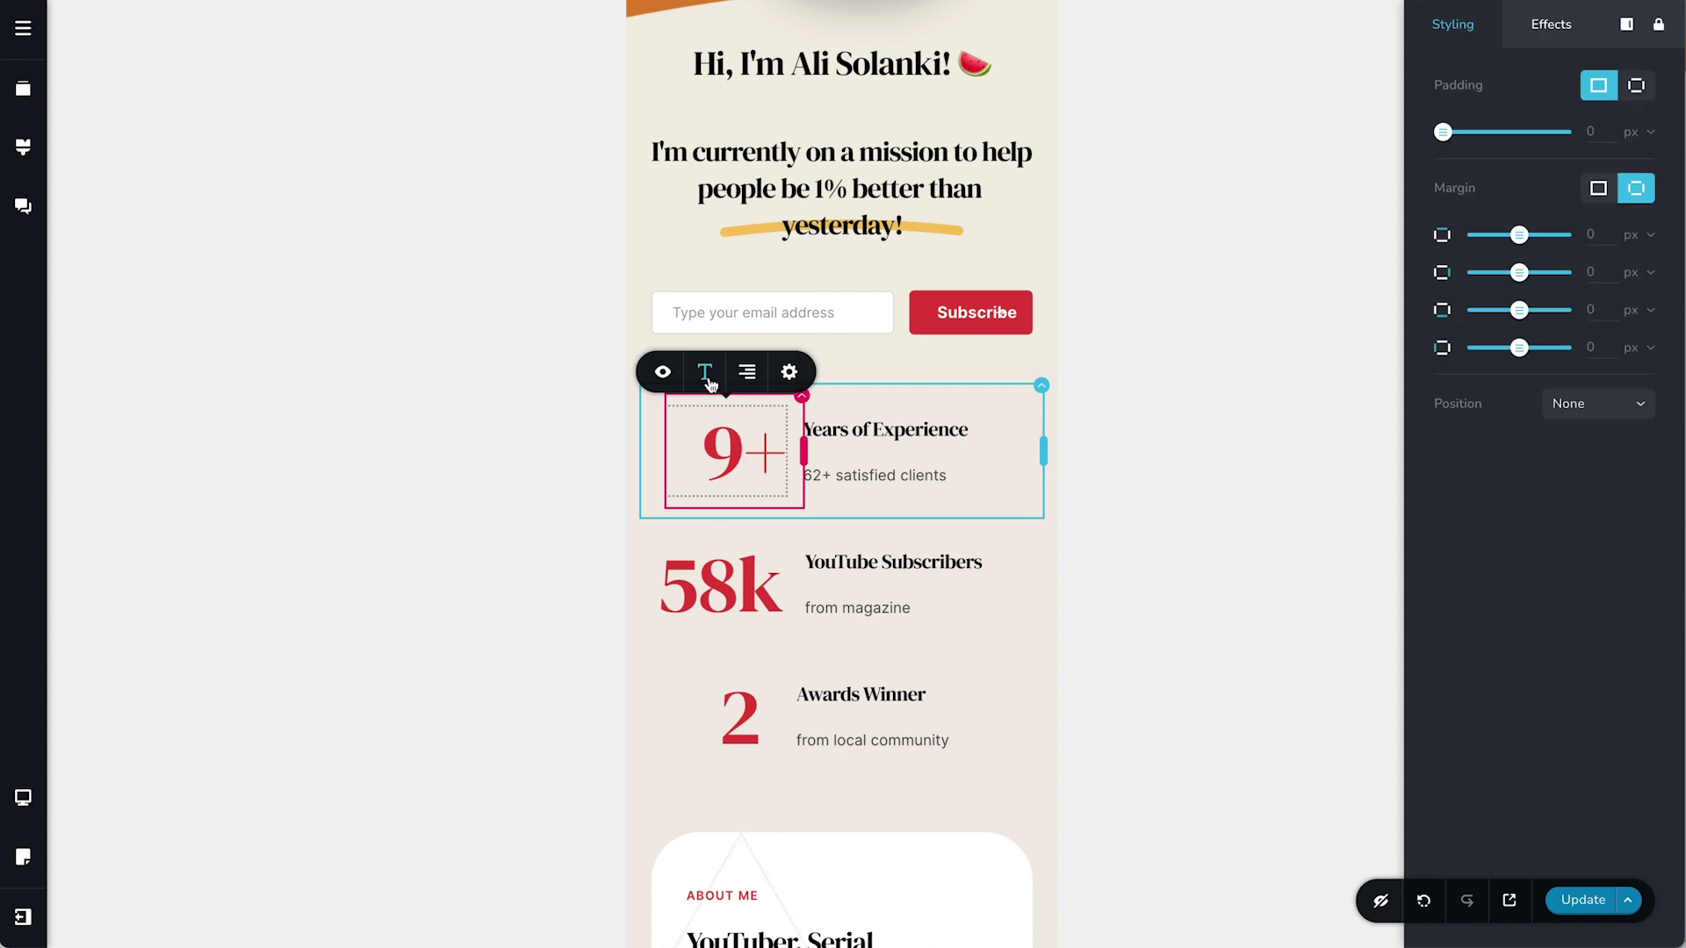
pyautogui.write('60')
pyautogui.press('Return')
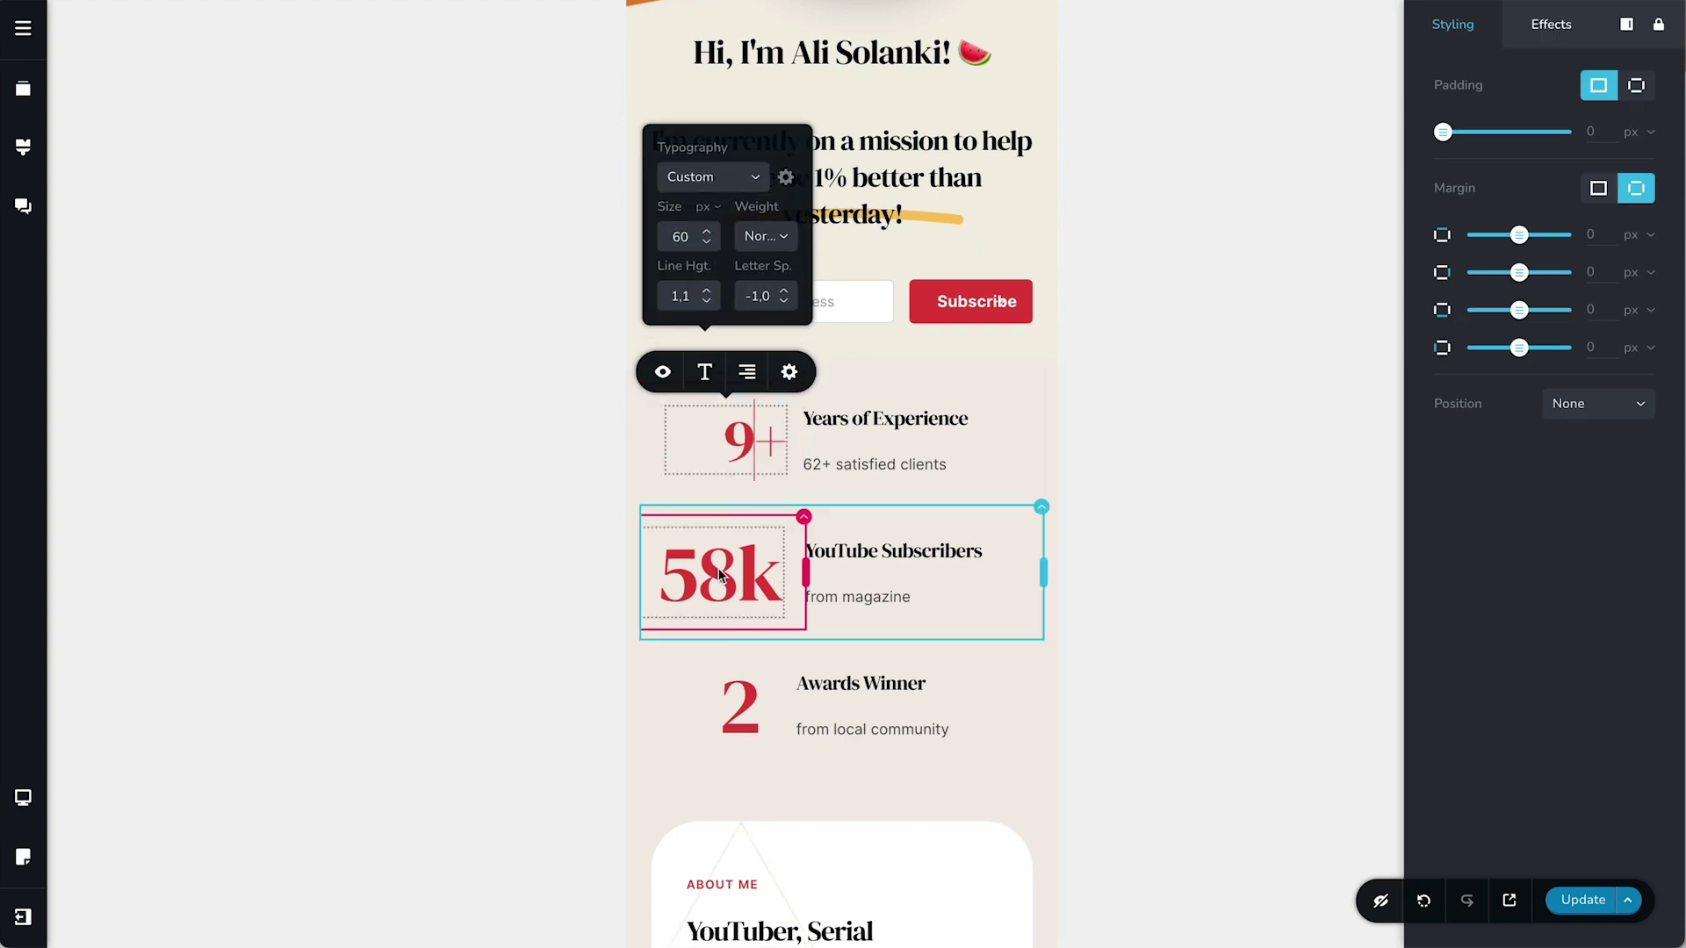
# Reduce the font size of the "58k" and "2" statistics to match the "9+" statistic in the mobile view.
pyautogui.click(725, 573)
pyautogui.click(690, 492)
pyautogui.click(745, 725)
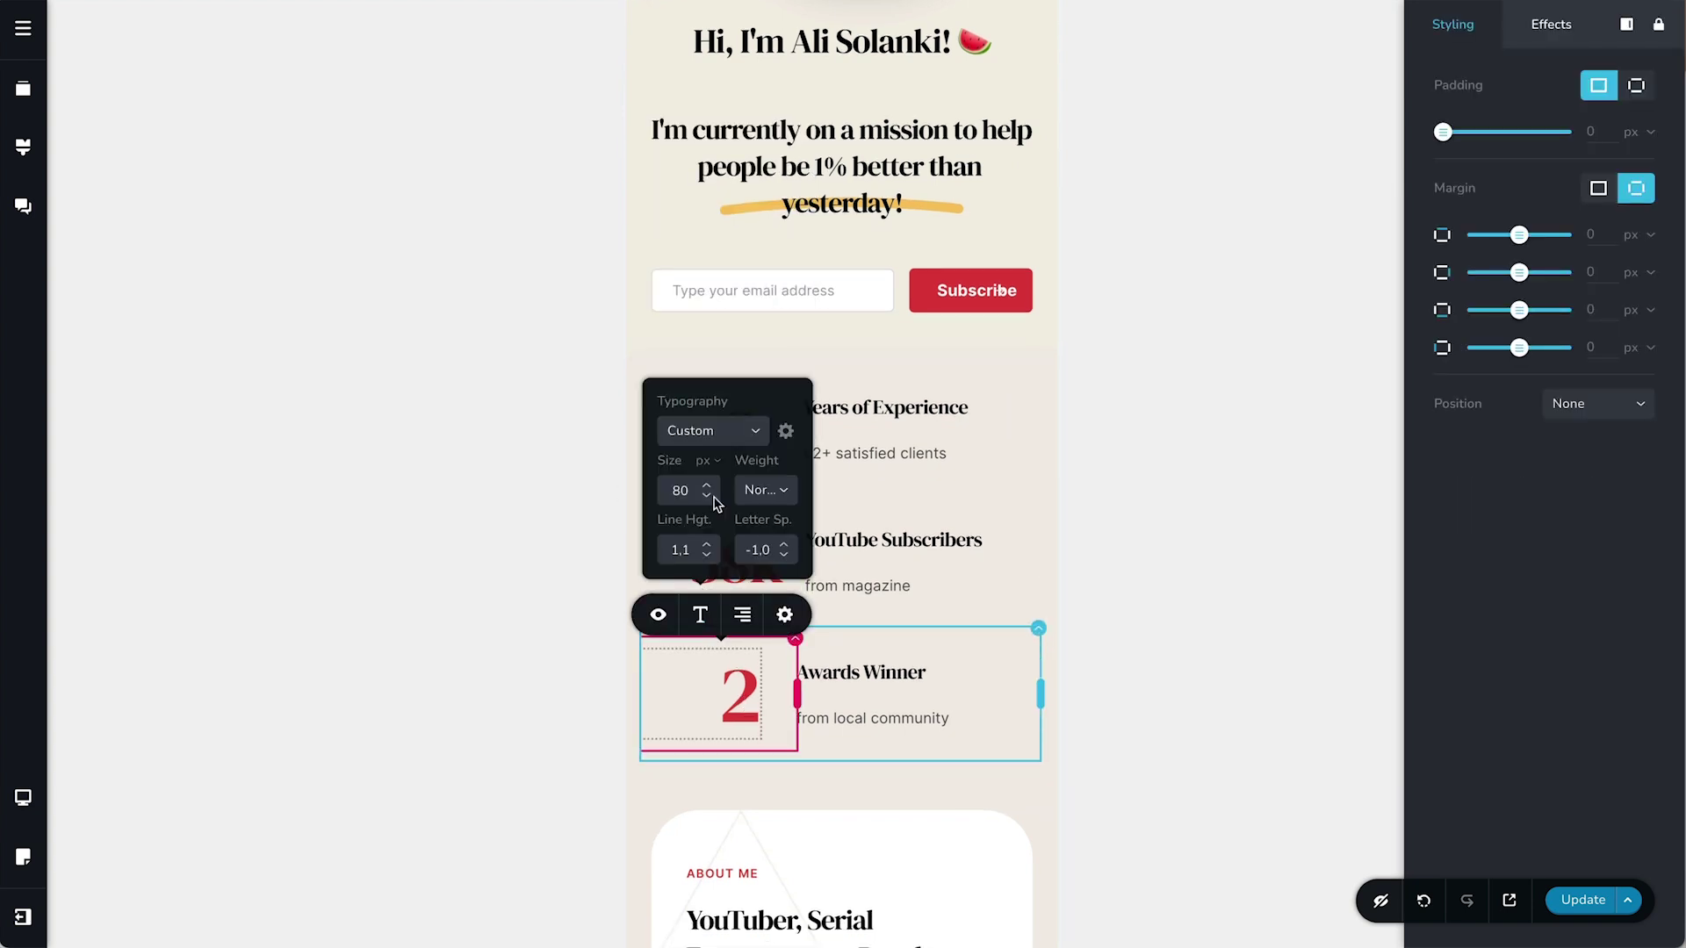
pyautogui.click(845, 615)
# Scale down the first blog post's image in the mobile layout.
pyautogui.scroll(-7, 818, 553)
pyautogui.scroll(-9, 843, 439)
pyautogui.click(842, 571)
pyautogui.scroll(-3, 841, 574)
pyautogui.scroll(-9, 839, 689)
pyautogui.click(887, 612)
pyautogui.moveTo(1031, 800); pyautogui.dragTo(971, 754)
pyautogui.scroll(-1, 971, 748)
pyautogui.click(905, 514)
pyautogui.click(853, 548)
# Set the second blog post's image width to 74% and reduce its height so the frame forms a circle.
pyautogui.scroll(-7, 853, 548)
pyautogui.click(883, 370)
pyautogui.scroll(1, 882, 369)
pyautogui.click(908, 145)
pyautogui.scroll(2, 936, 105)
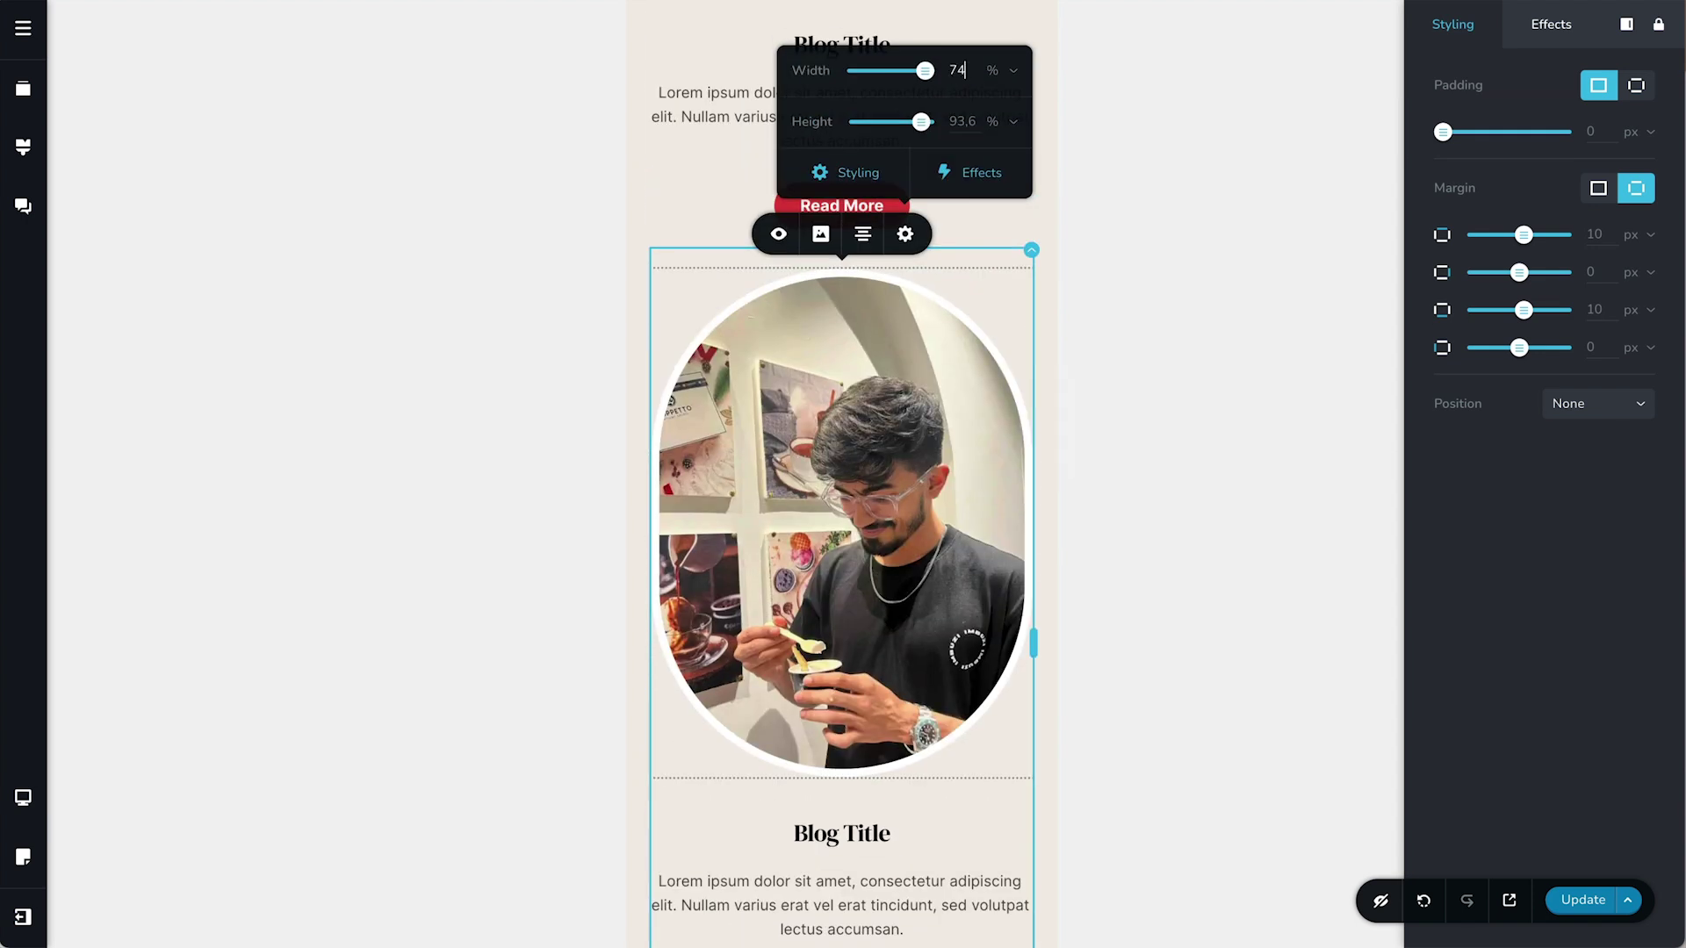
pyautogui.click(971, 114)
pyautogui.click(1152, 461)
# Apply the second blog image's copied styles to the third blog image and adjust how the photo sits in its frame.
pyautogui.rightClick(869, 412)
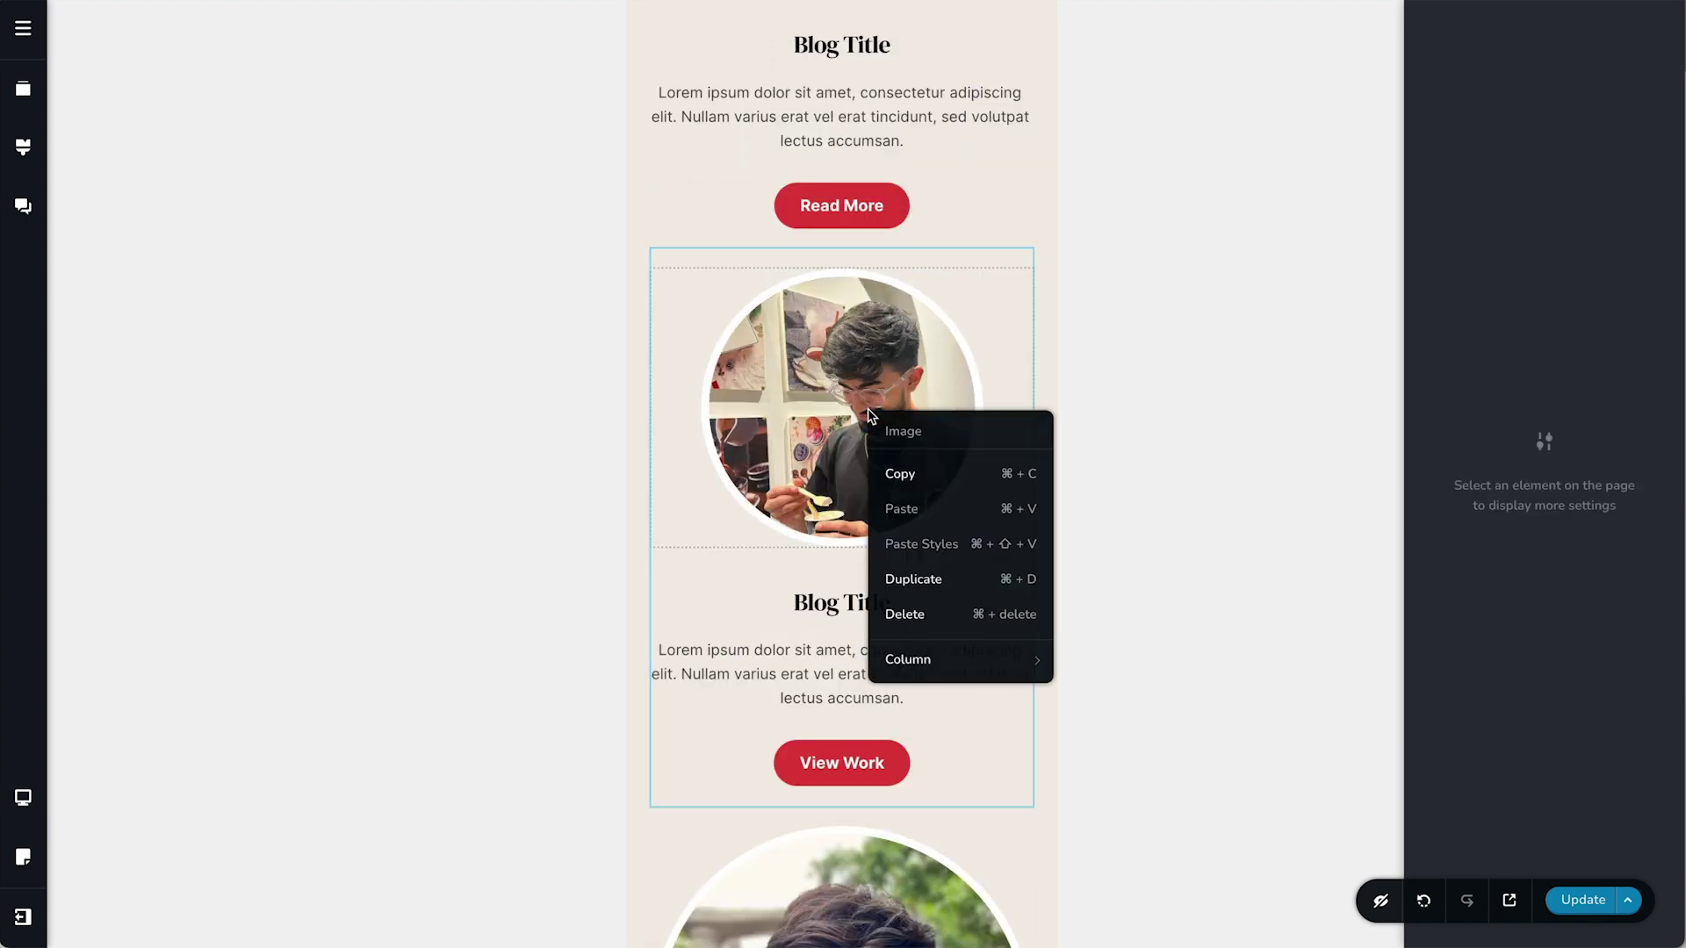
pyautogui.click(905, 474)
pyautogui.scroll(-5, 905, 492)
pyautogui.click(887, 546)
pyautogui.rightClick(887, 546)
pyautogui.click(932, 676)
pyautogui.click(856, 518)
pyautogui.click(818, 337)
pyautogui.moveTo(873, 168); pyautogui.dragTo(872, 151)
pyautogui.click(1152, 462)
# Stretch the mobile hero photo vertically into a tall oval, keeping its width.
pyautogui.scroll(15, 875, 528)
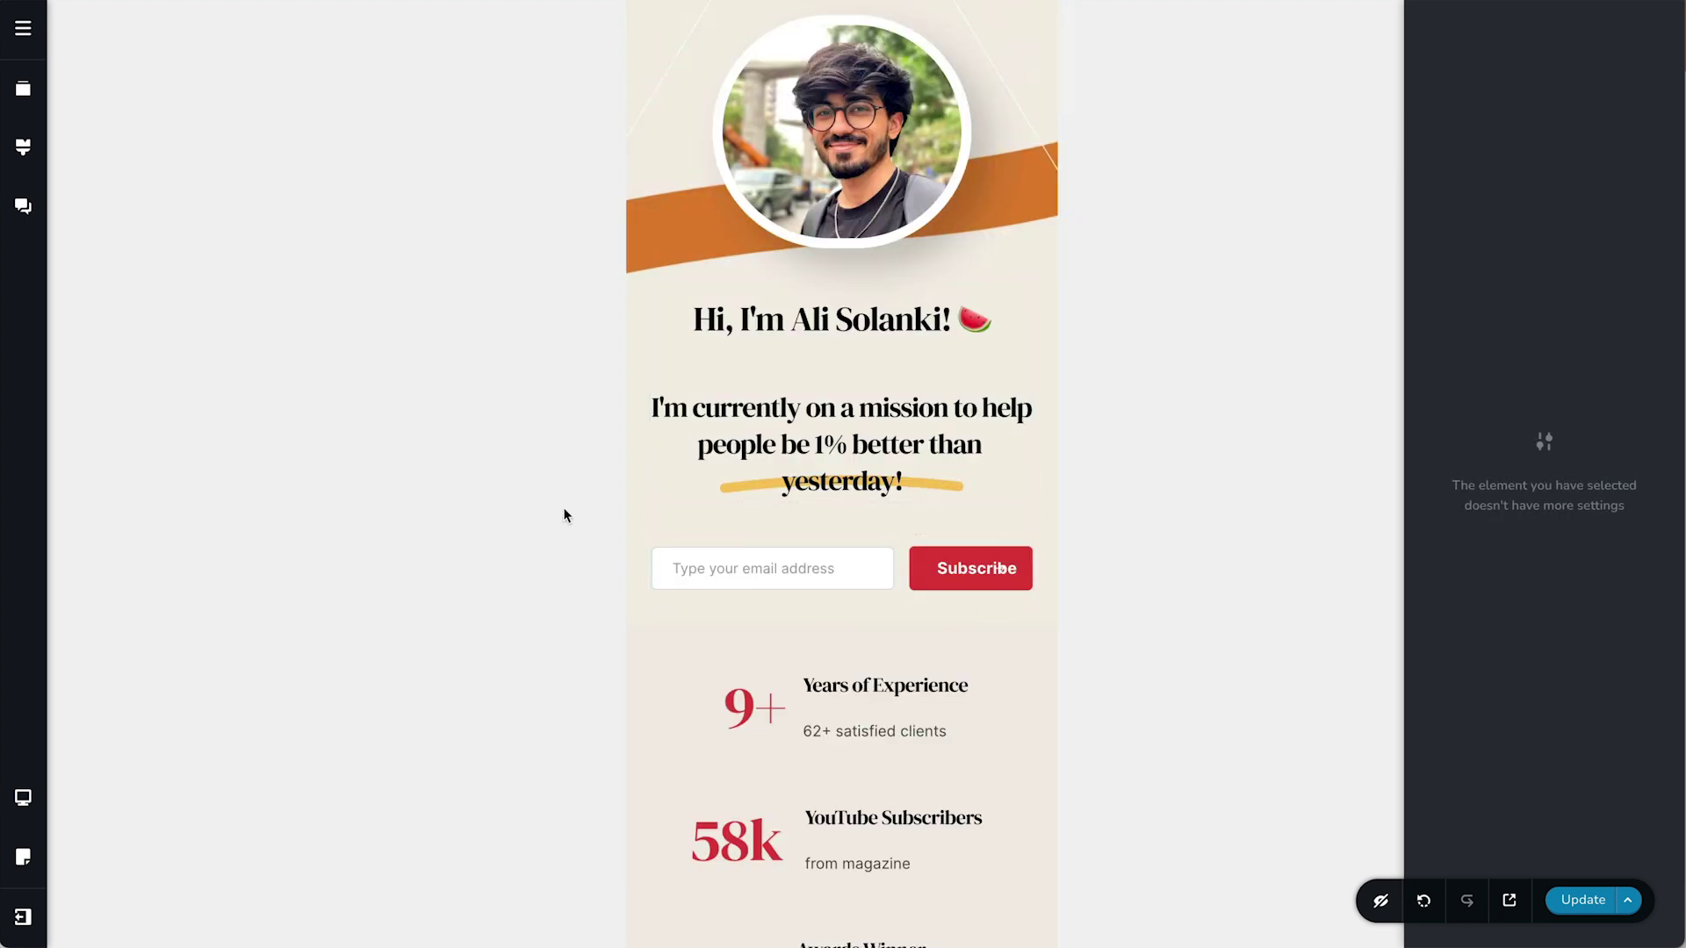
pyautogui.click(821, 230)
pyautogui.moveTo(842, 249); pyautogui.dragTo(832, 364)
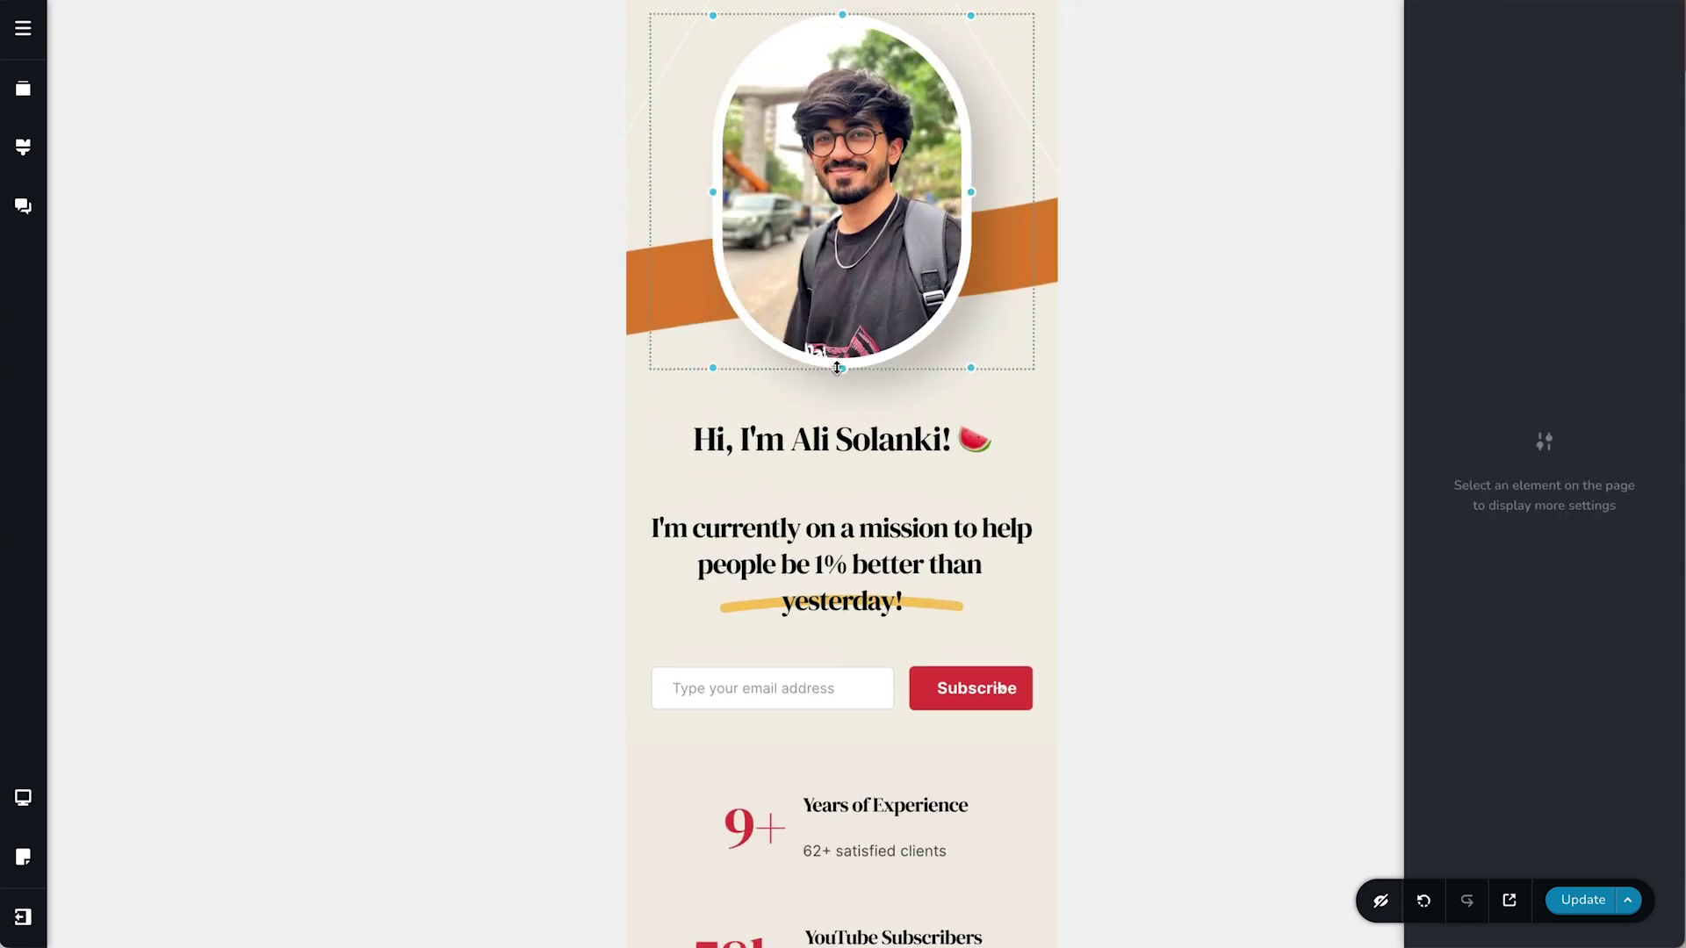
pyautogui.click(508, 493)
# Slightly tighten the spacing above the mobile hero photo and between the greeting heading and the mission statement.
pyautogui.scroll(1, 856, 41)
pyautogui.moveTo(856, 41); pyautogui.dragTo(857, 29)
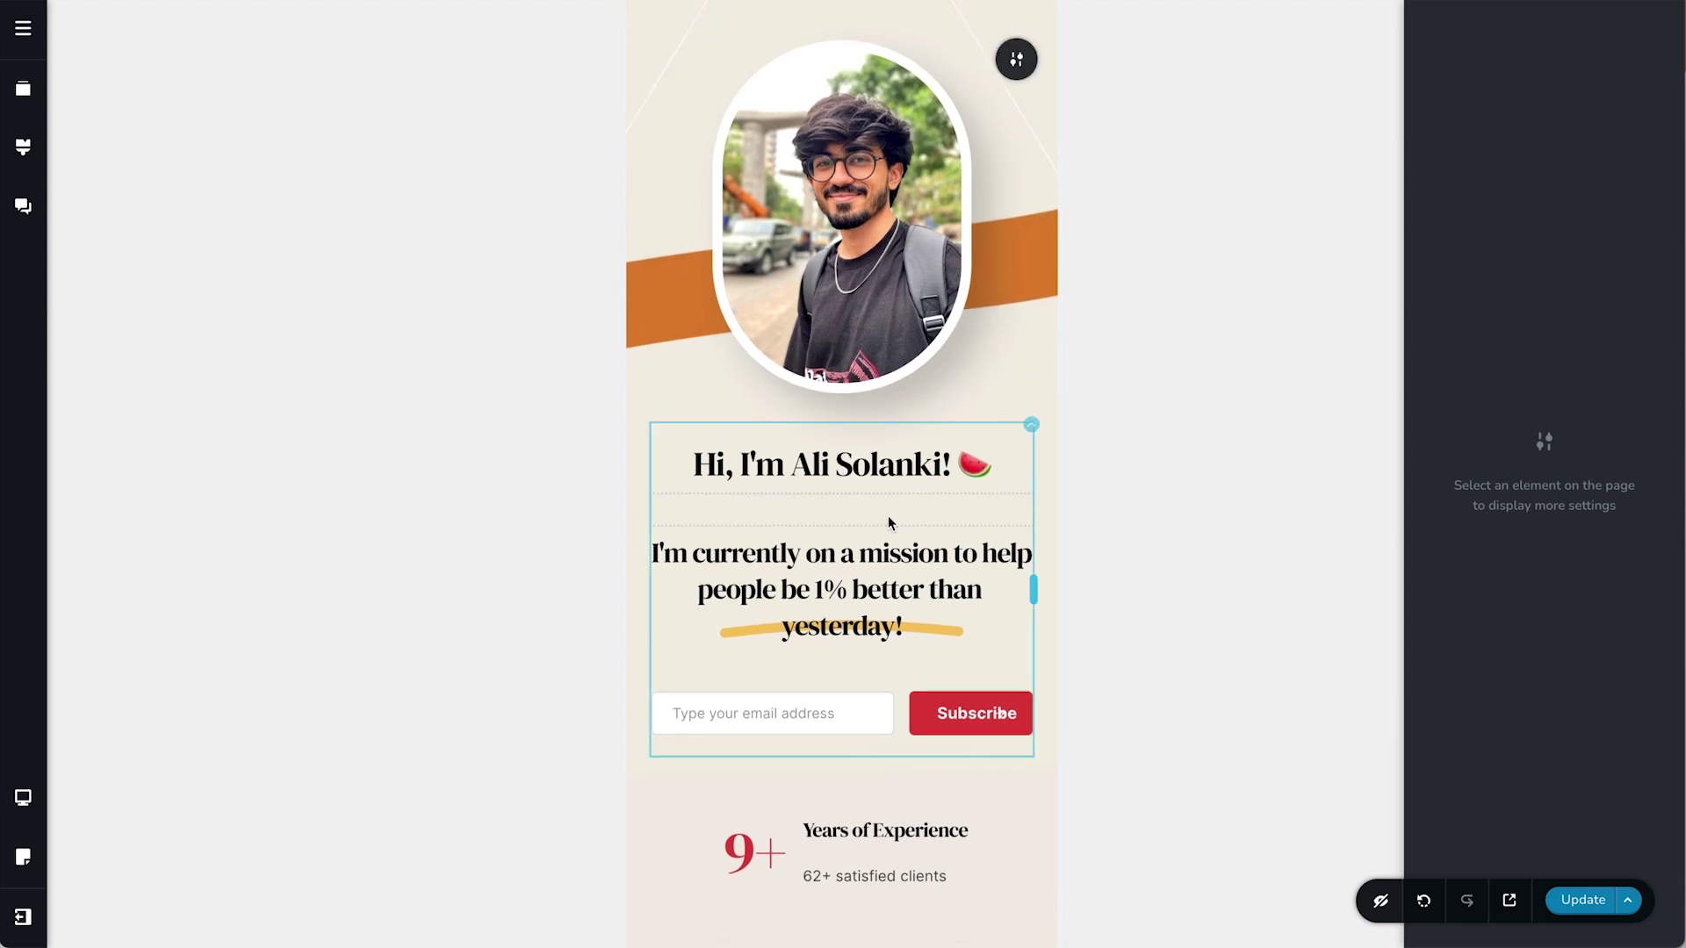
pyautogui.moveTo(861, 524); pyautogui.dragTo(859, 515)
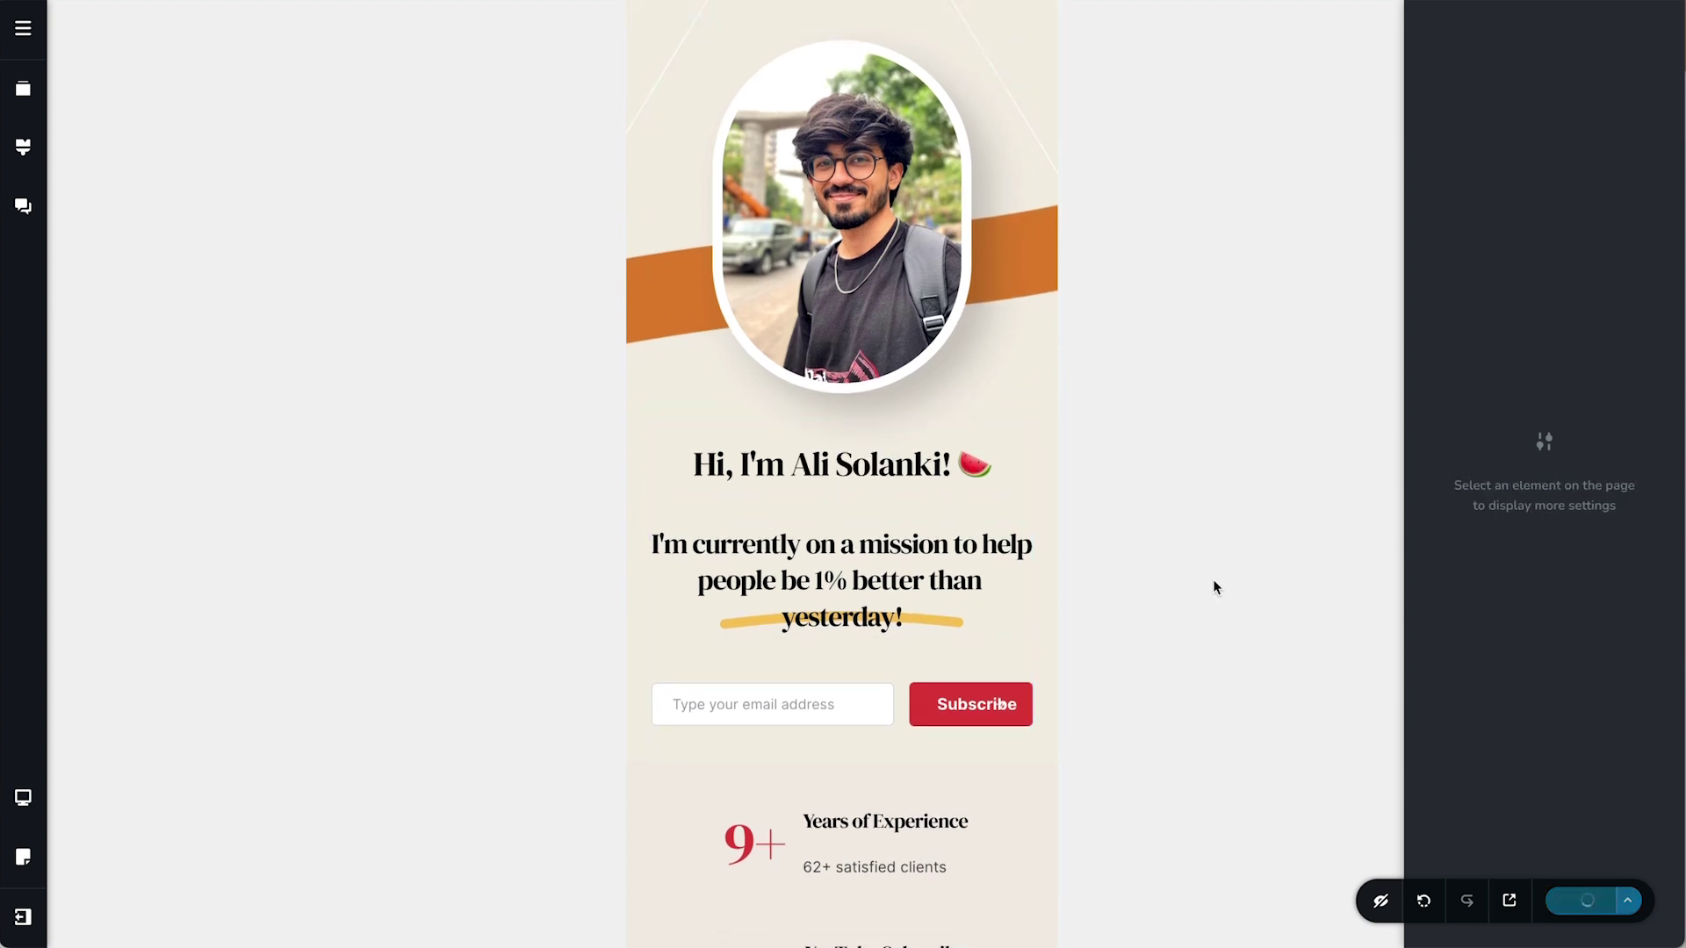
# Return to the desktop view and exit the editor to the projects dashboard.
pyautogui.moveTo(23, 797)
pyautogui.click(132, 755)
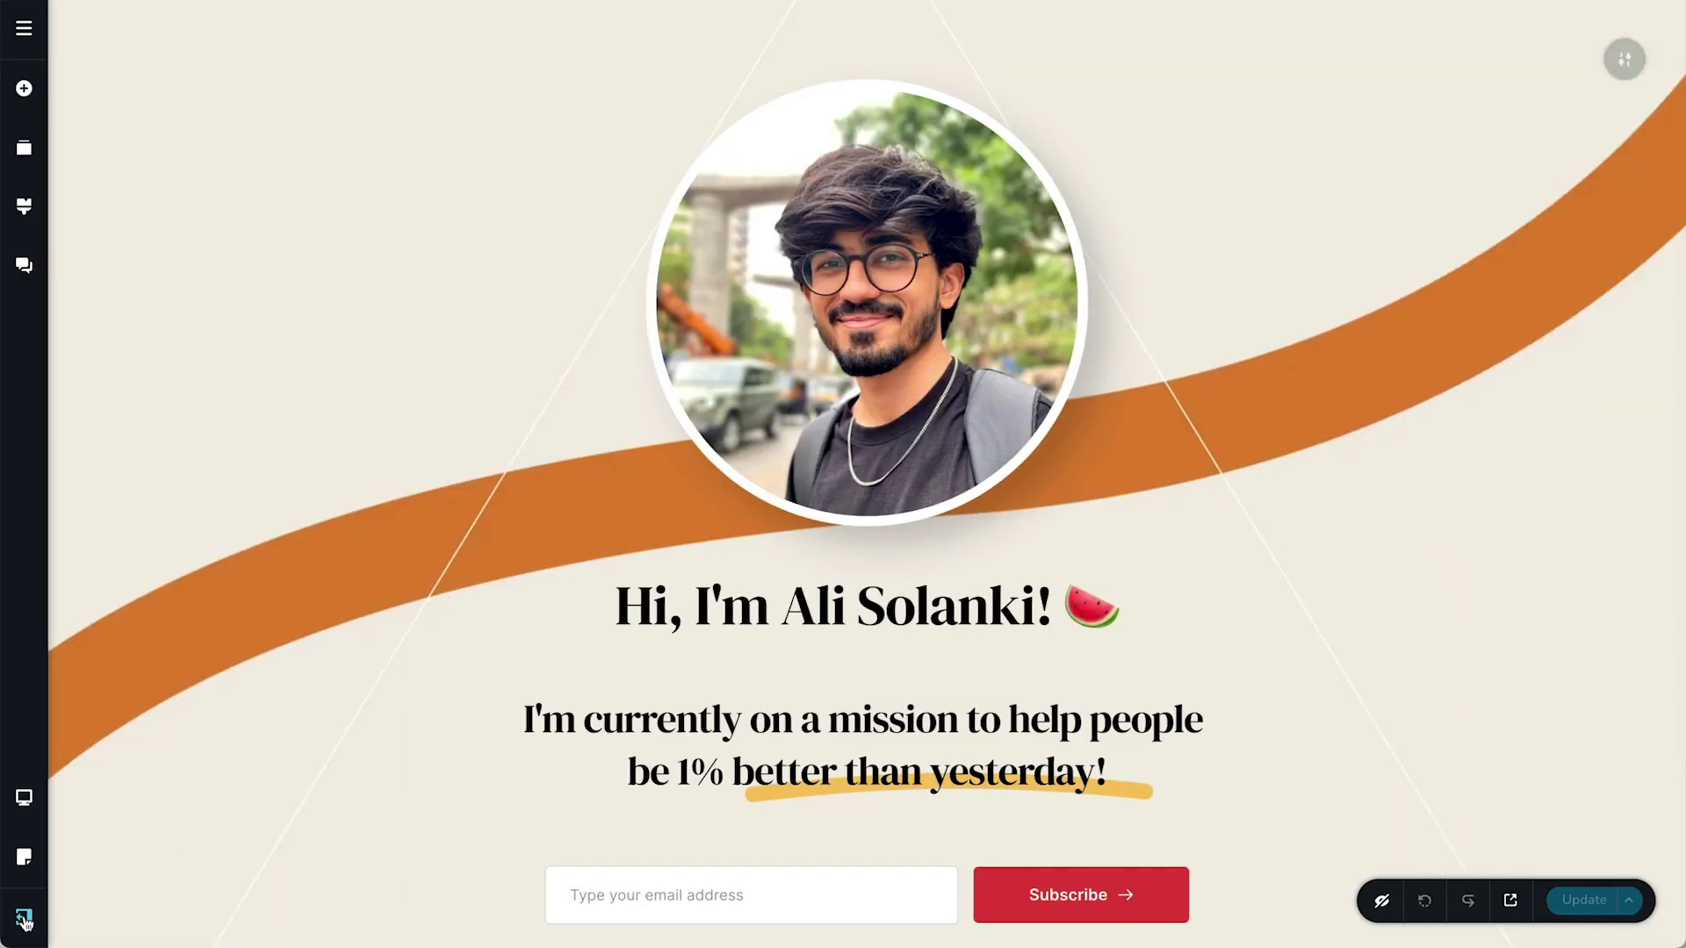
pyautogui.moveTo(22, 917)
pyautogui.click(150, 915)
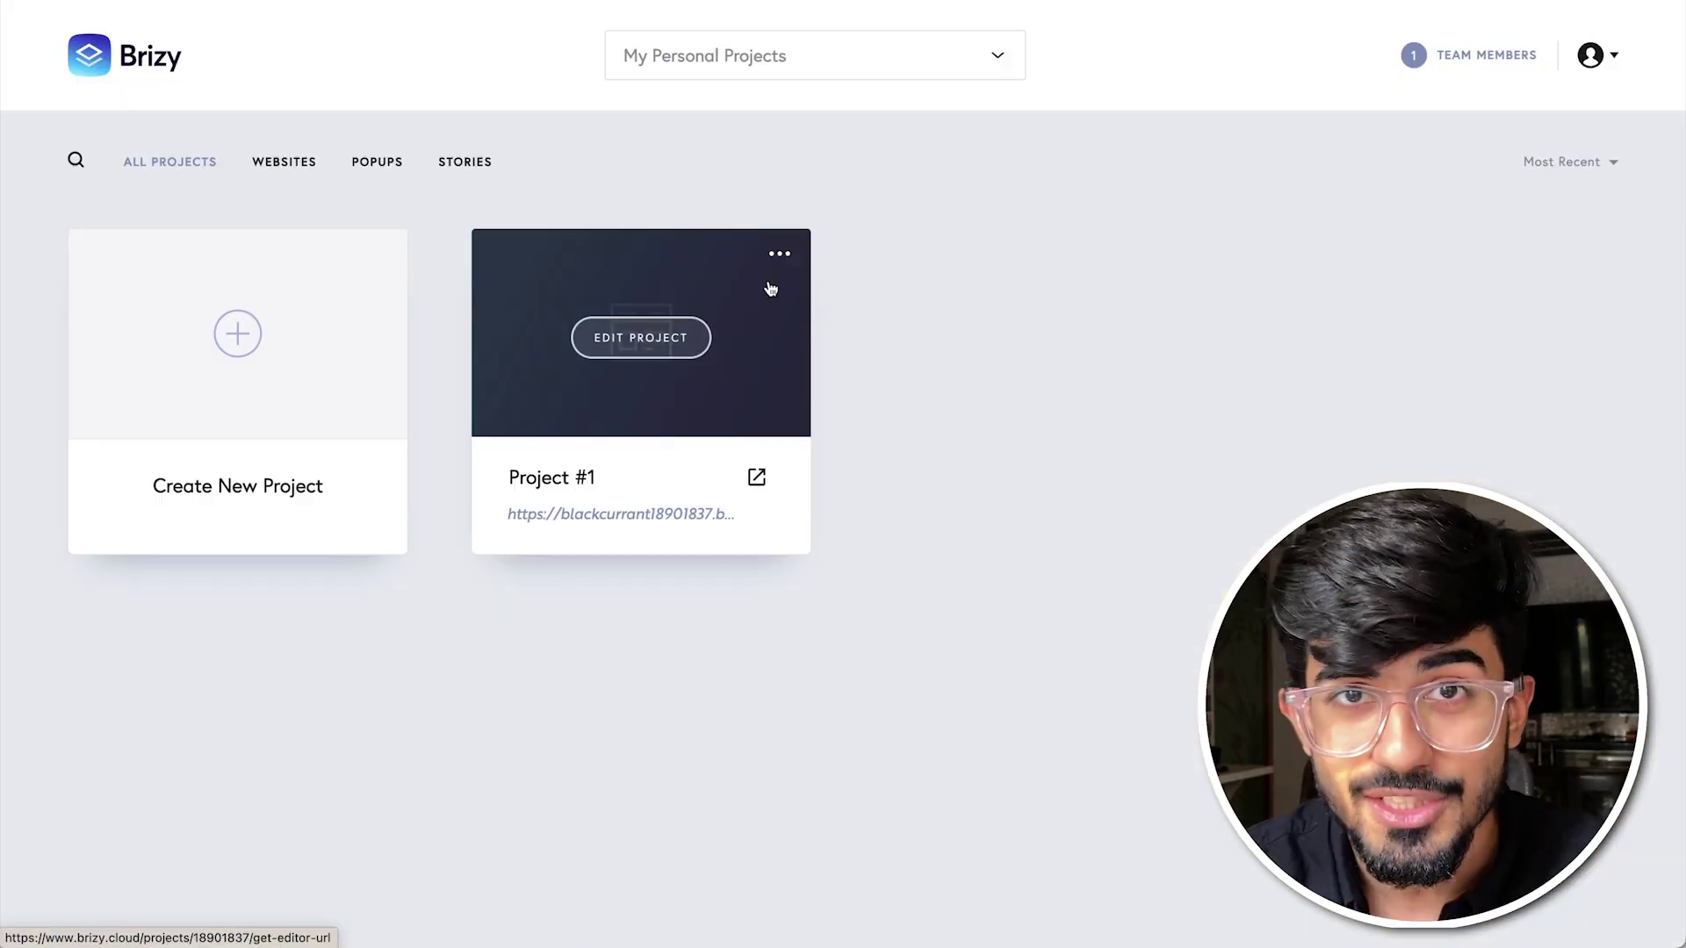
# Publish Project #1 on a free brizy.site subdomain named after the site owner.
pyautogui.click(778, 256)
pyautogui.click(718, 288)
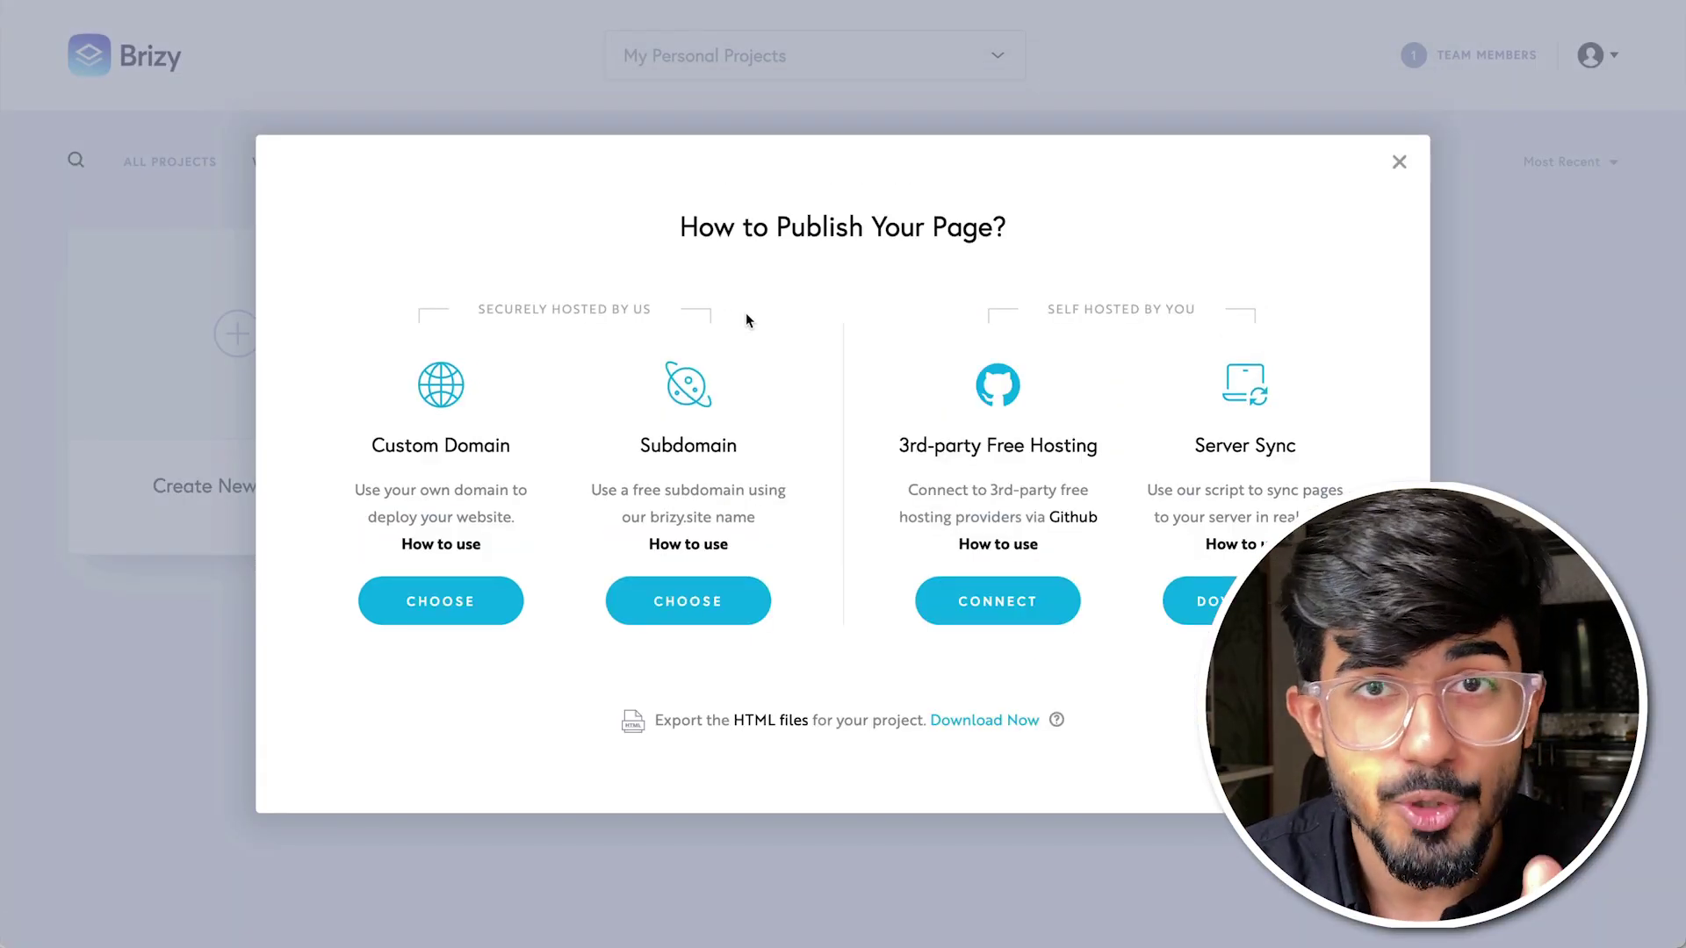
pyautogui.click(684, 606)
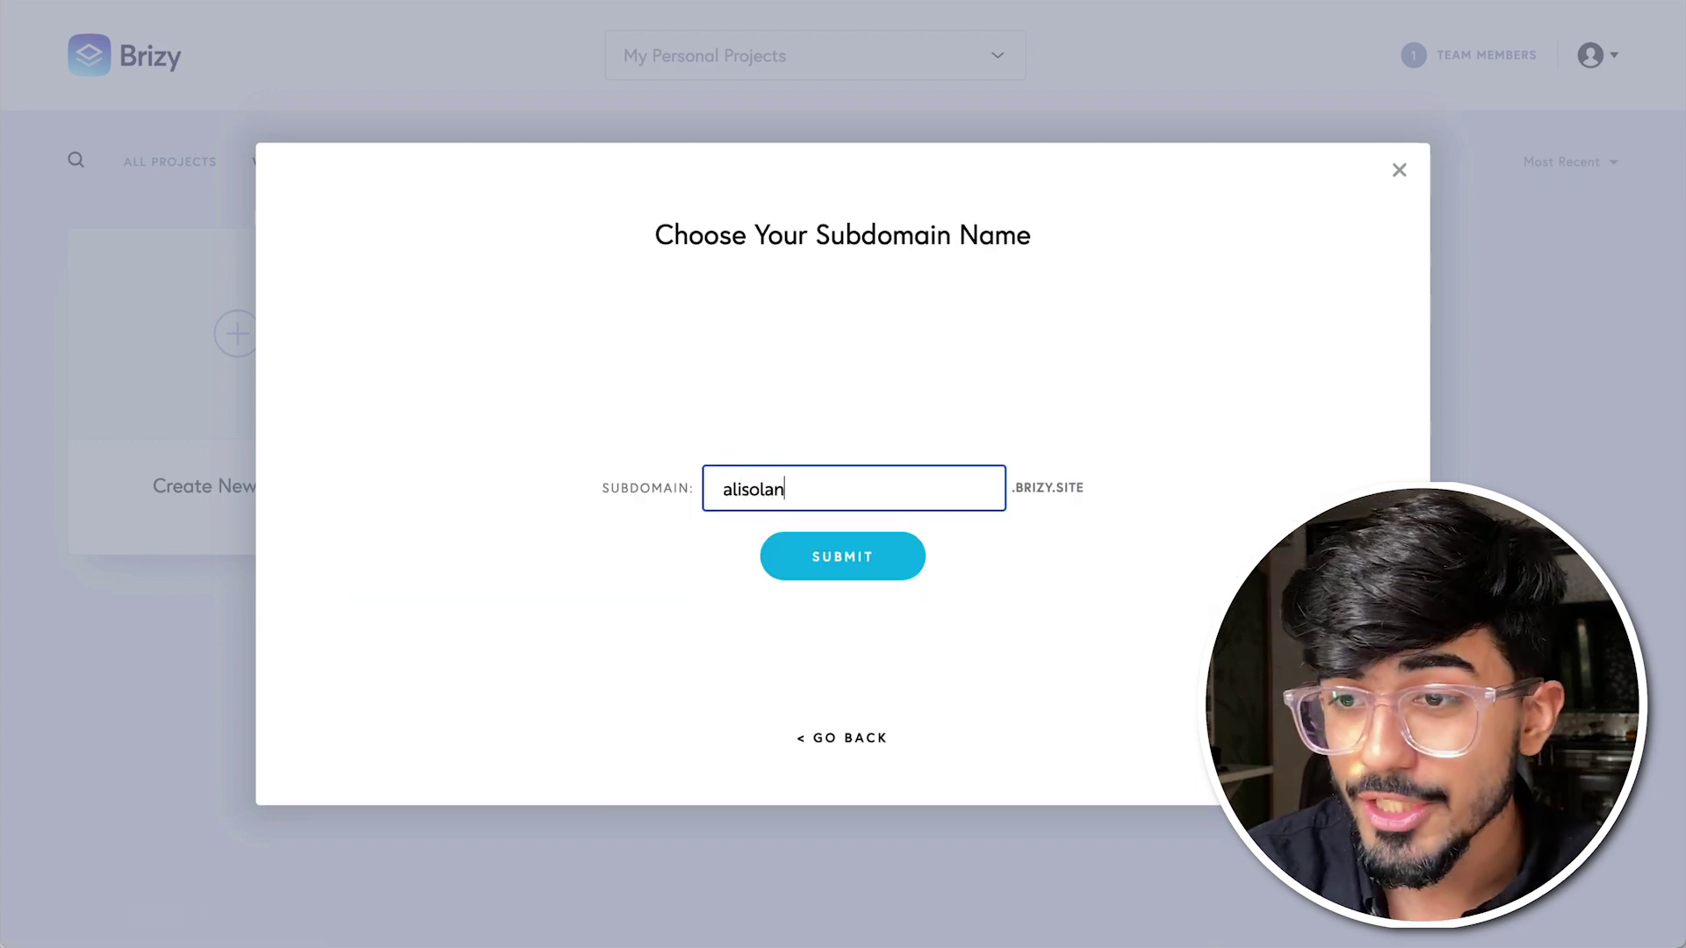
pyautogui.click(863, 556)
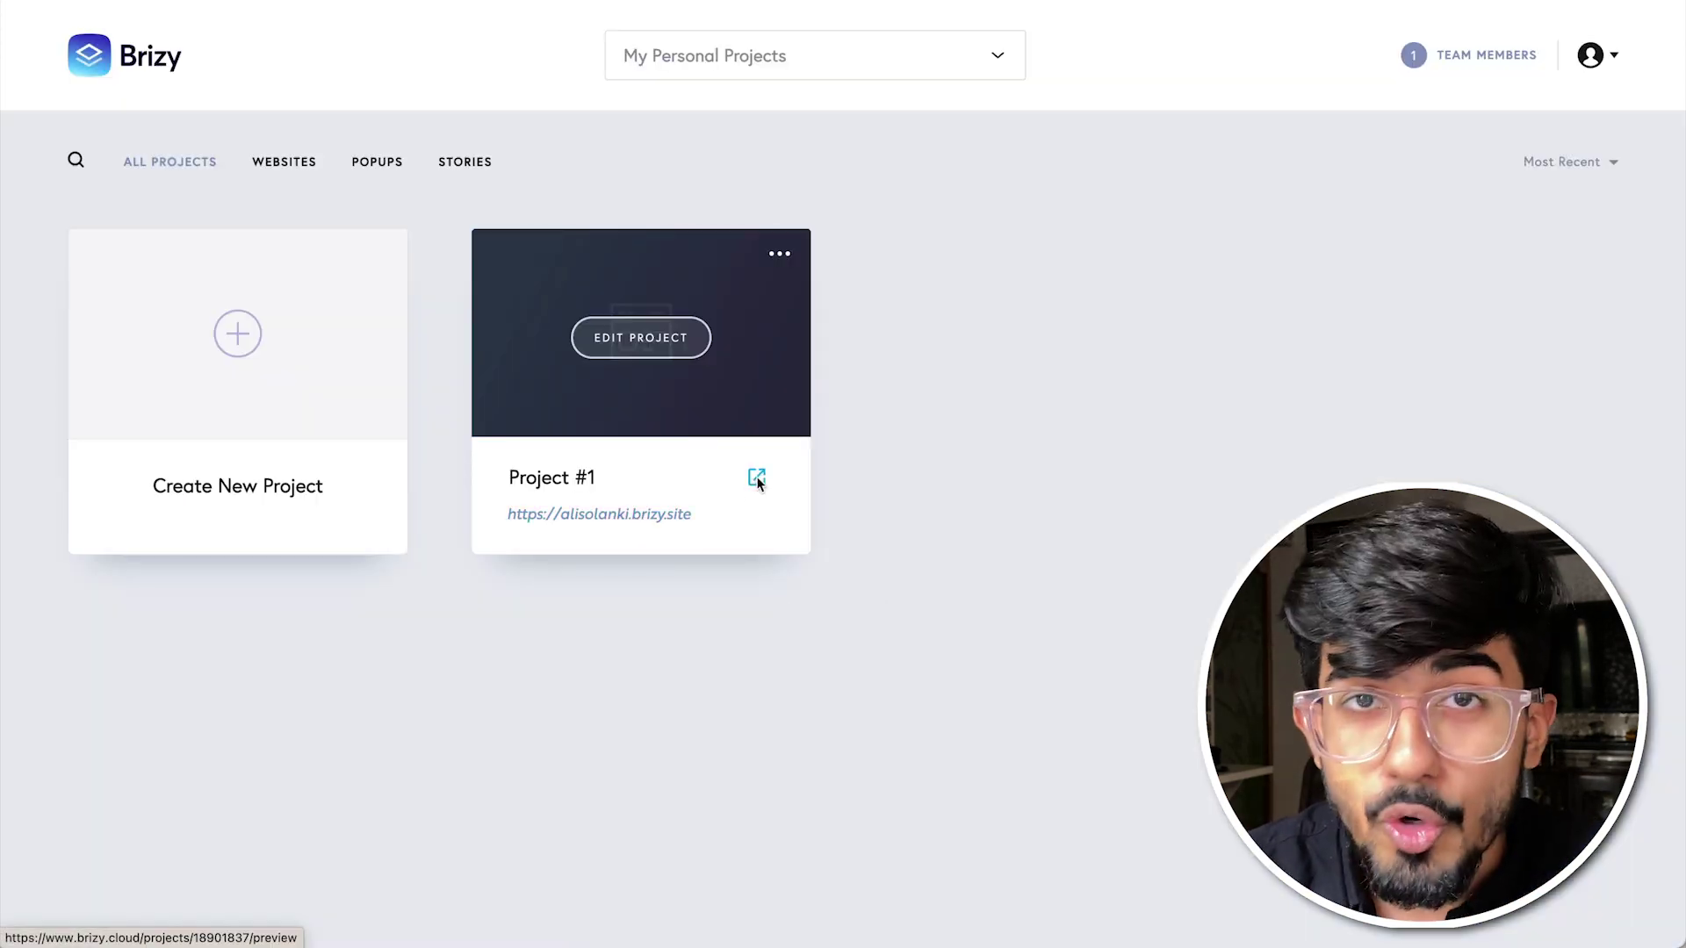
# Open the published Project #1 site and review its sections from the hero down to the projects and testimonials.
pyautogui.click(757, 480)
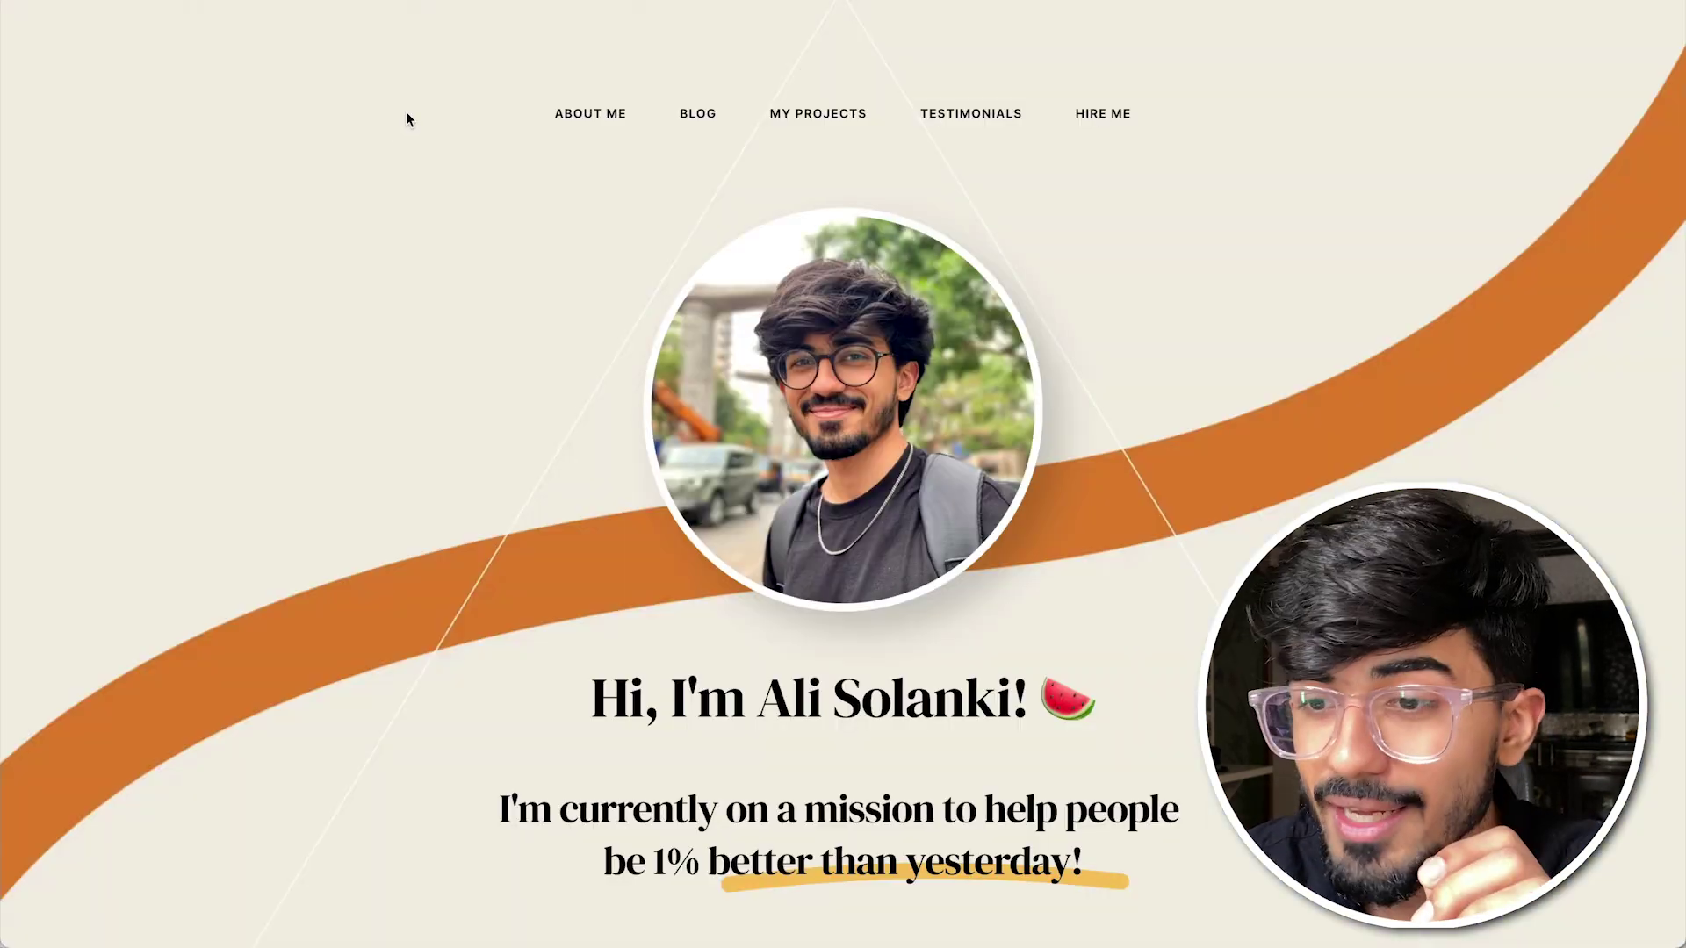
pyautogui.scroll(-15, 407, 112)
pyautogui.scroll(-20, 406, 112)
pyautogui.scroll(-15, 406, 118)
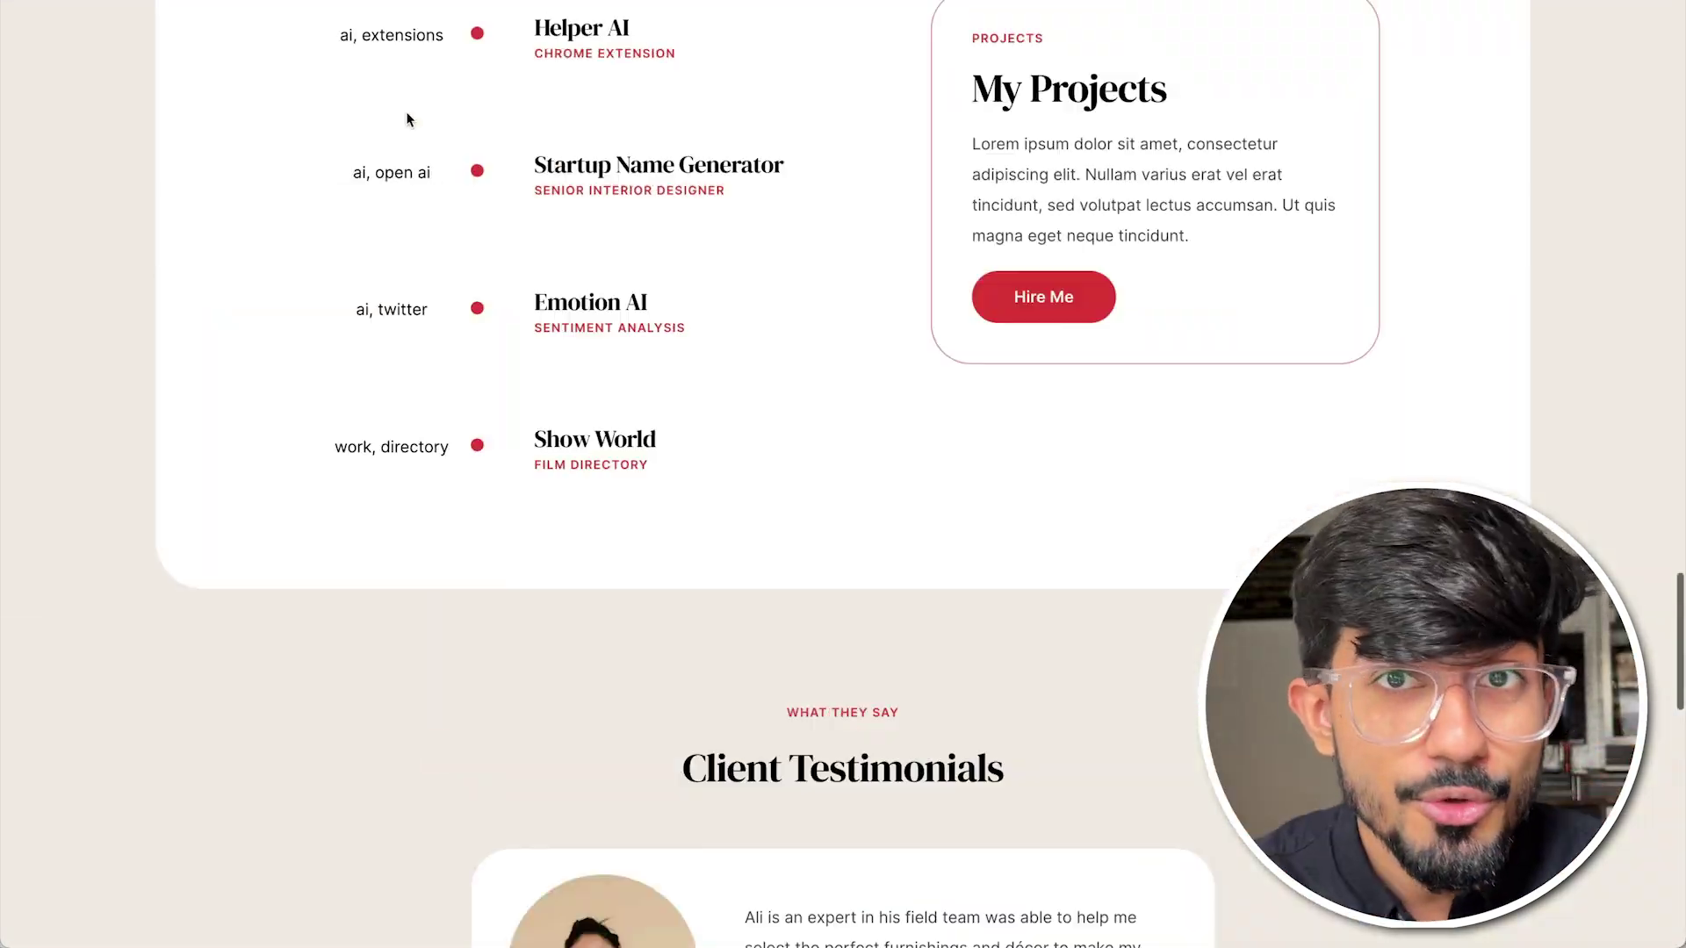
pyautogui.scroll(15, 407, 119)
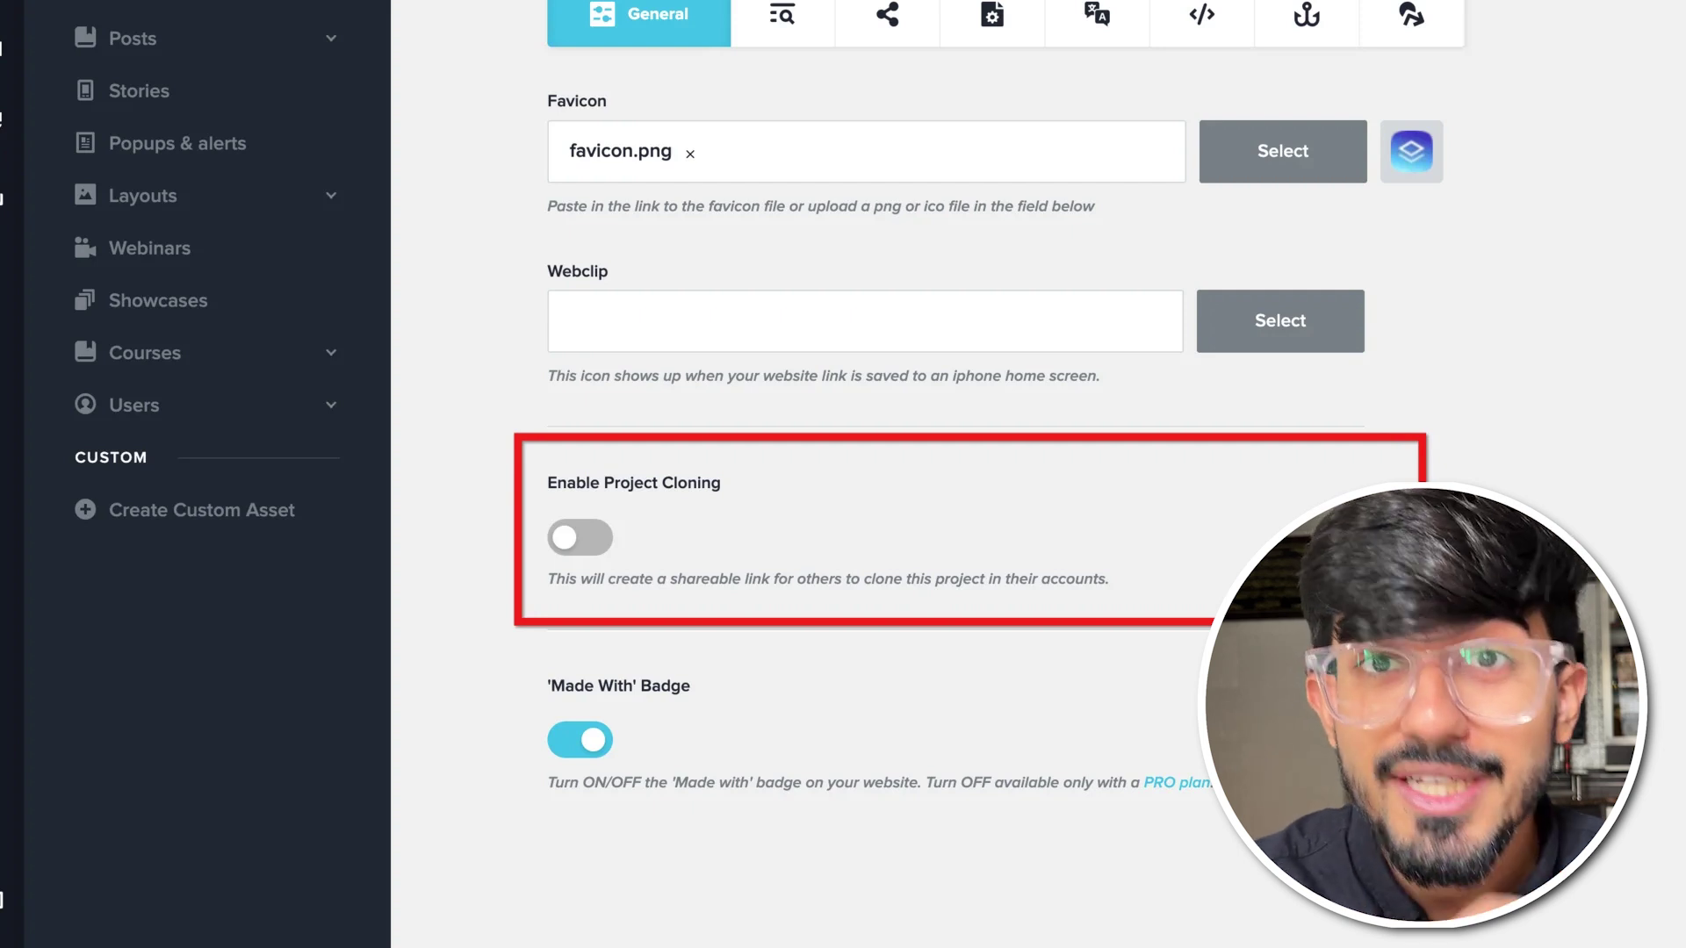